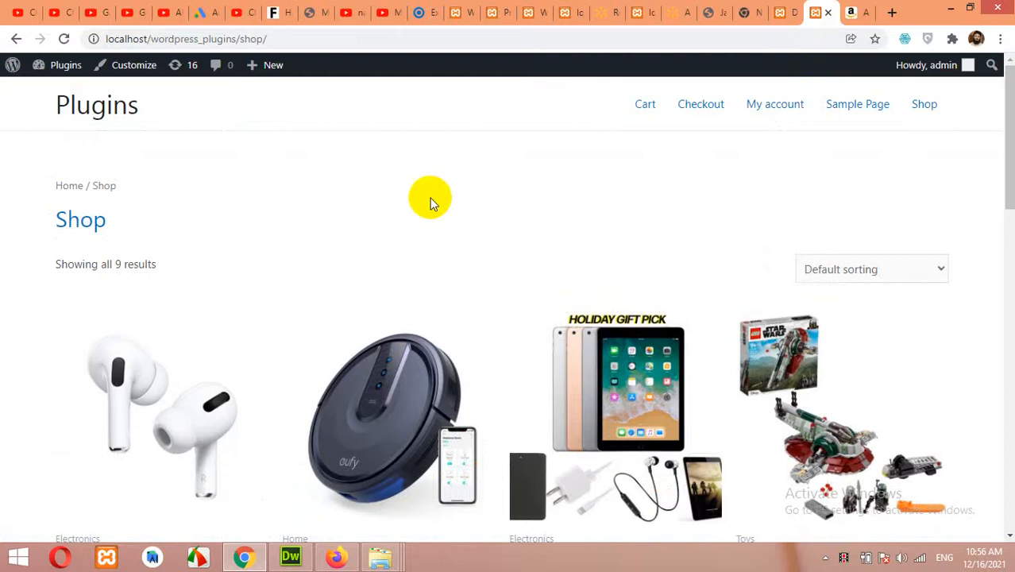
- Look over the products listed on the local WordPress shop page
scroll(419, 251, down, 1)
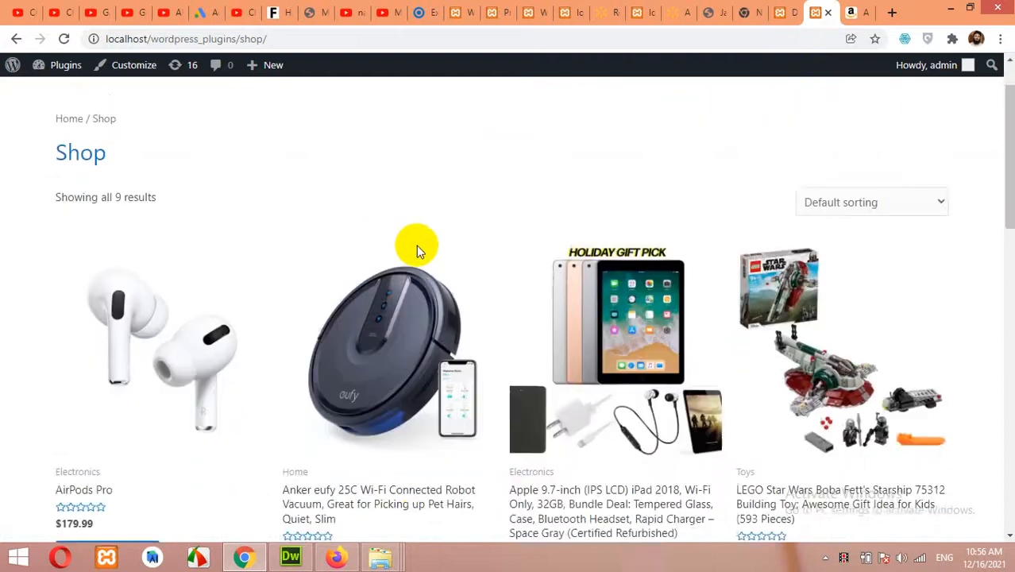
scroll(419, 251, down, 6)
scroll(462, 281, up, 8)
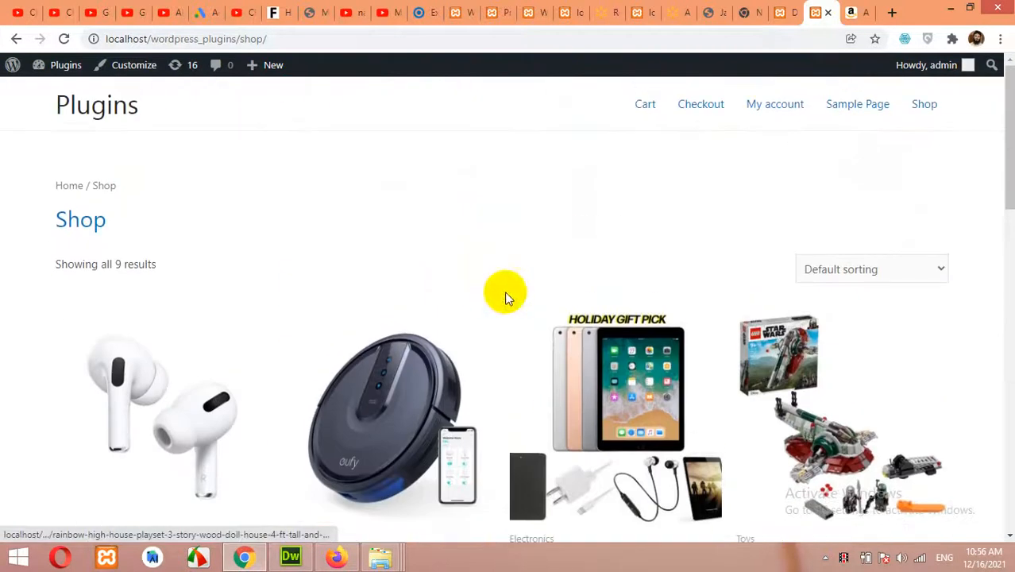
- Open the Products list in the WordPress admin dashboard and review all its entries
click(786, 12)
scroll(415, 339, down, 4)
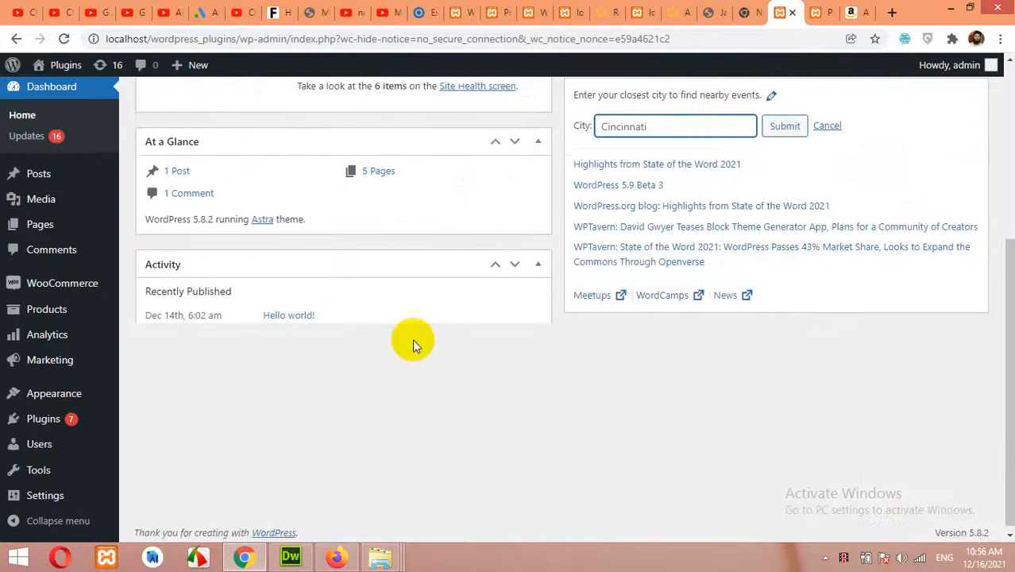
scroll(415, 340, up, 4)
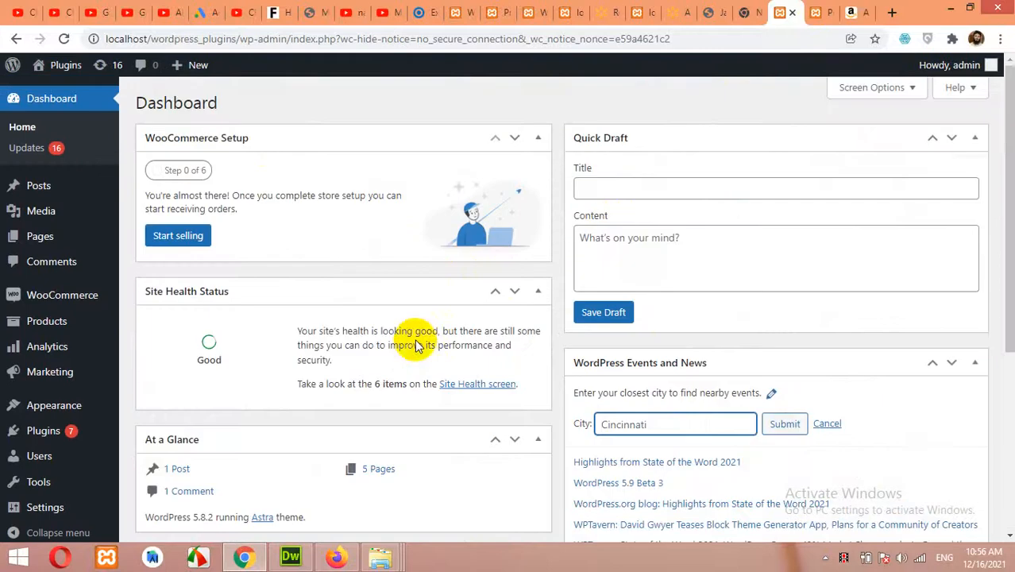
click(51, 329)
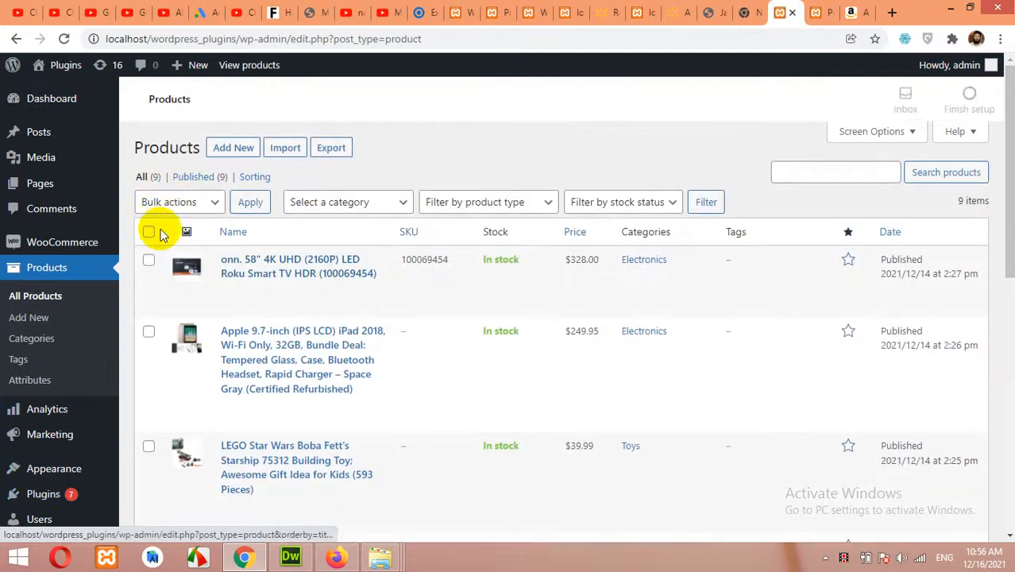
scroll(287, 299, down, 9)
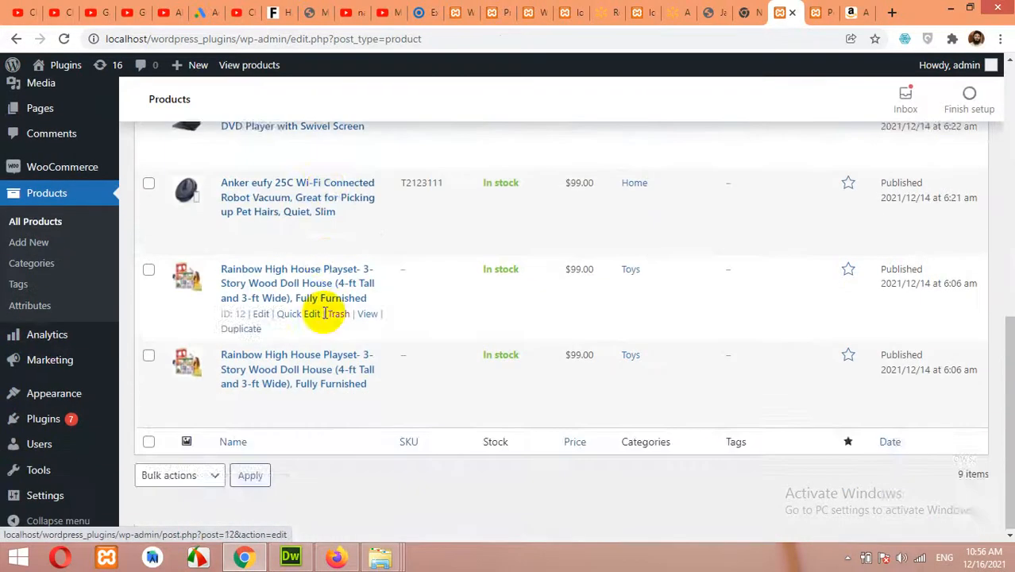
scroll(290, 314, up, 8)
scroll(292, 315, up, 1)
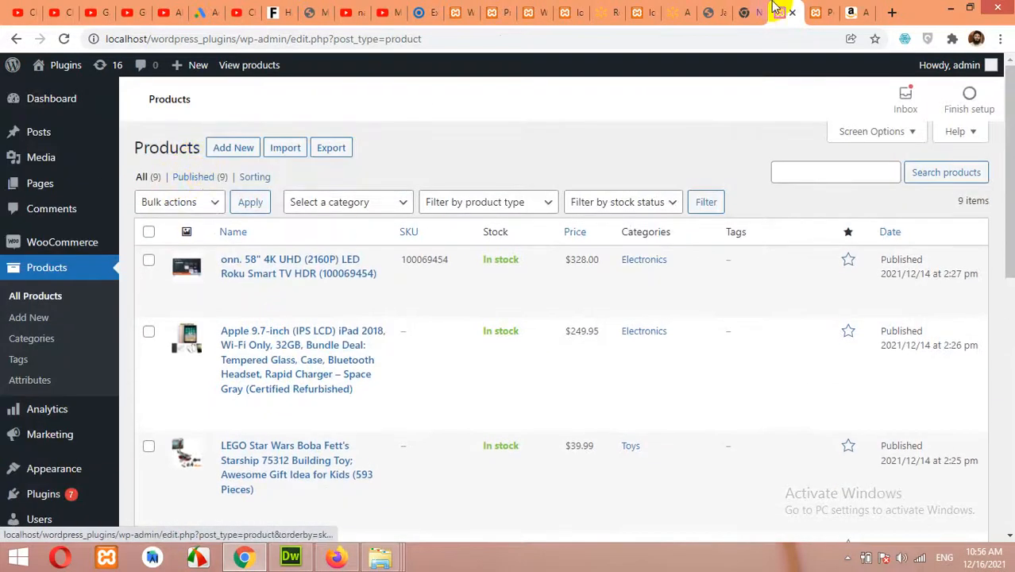
- Return to the storefront shop page and review how the products are displayed
click(822, 10)
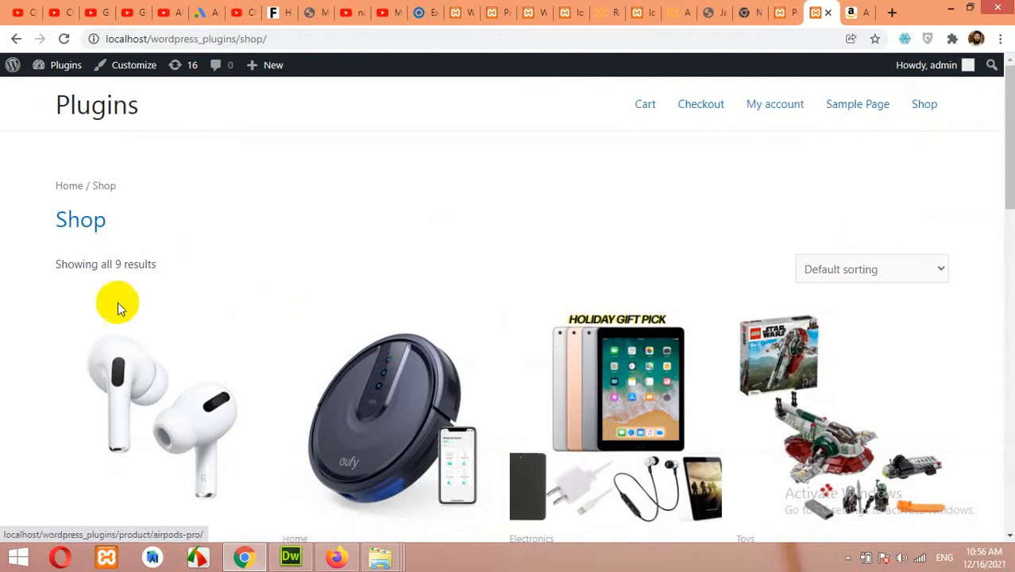
scroll(580, 379, down, 3)
scroll(580, 379, down, 5)
scroll(687, 345, up, 1)
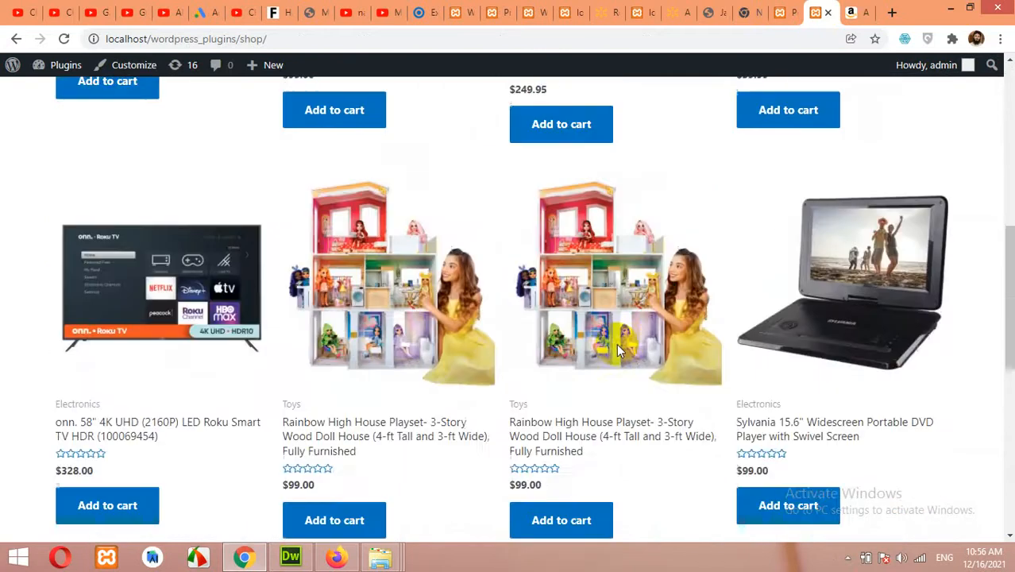
scroll(616, 340, down, 2)
scroll(689, 325, up, 10)
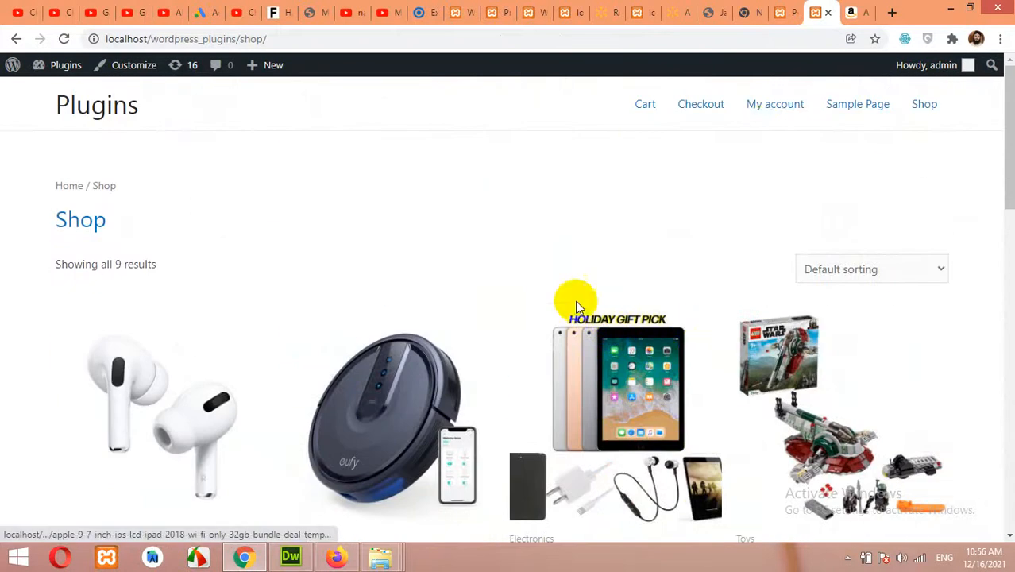
- Switch to the Amazon site and search for "gaming accessories"
click(855, 11)
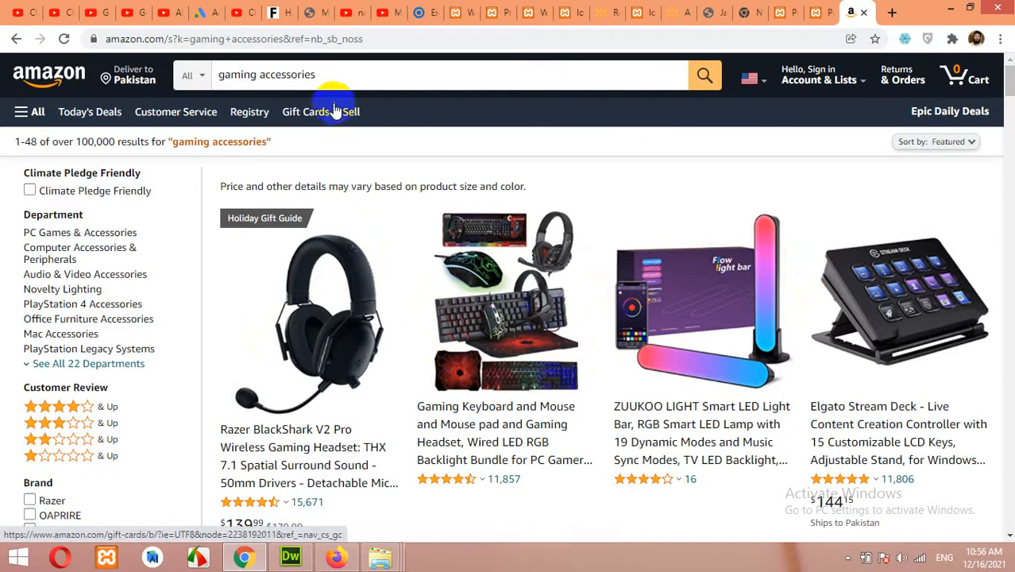
scroll(532, 330, down, 5)
scroll(532, 330, up, 5)
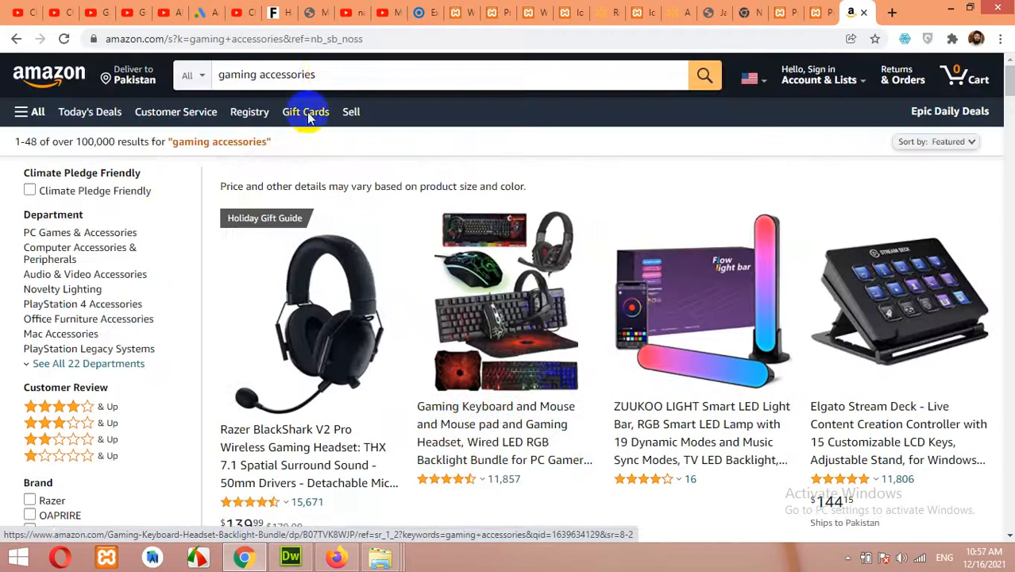
drag(330, 75, 197, 73)
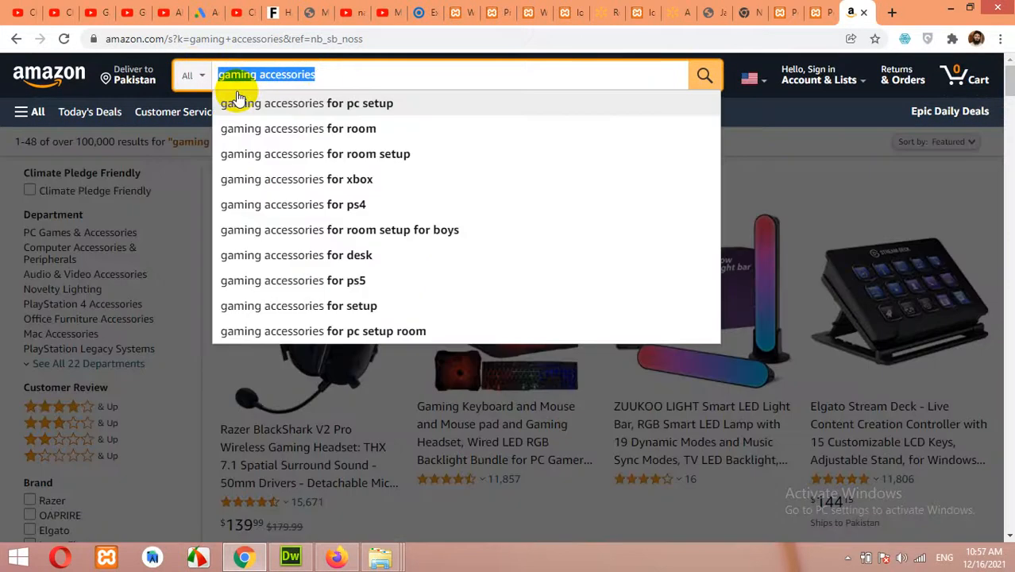
text(gamin)
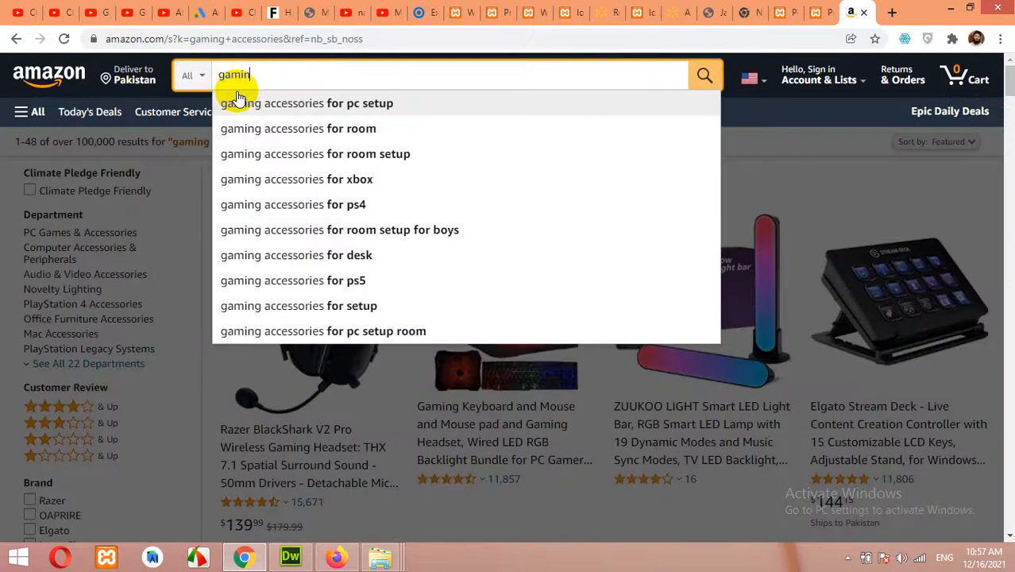
text(g acces)
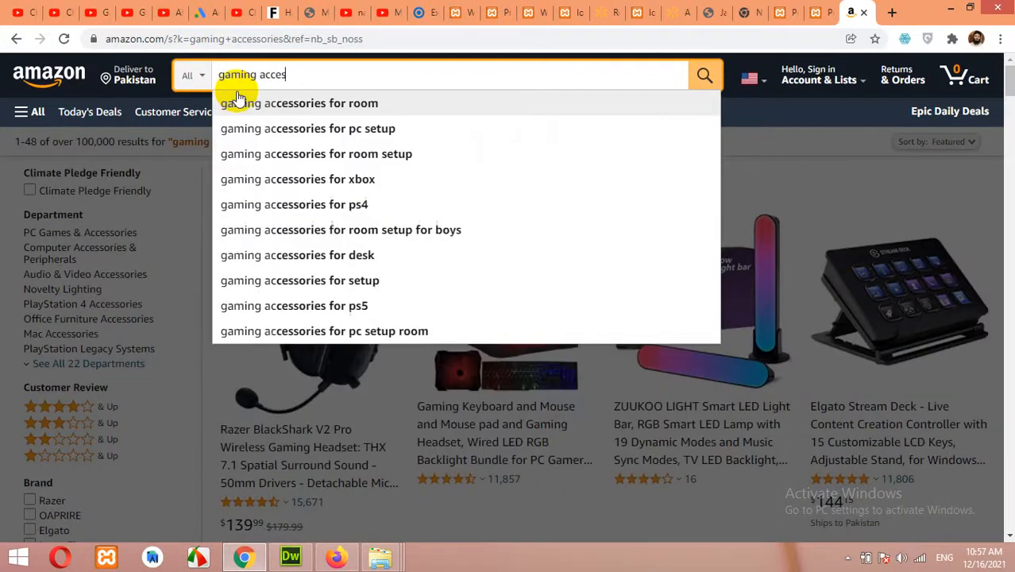
text(sories)
key(Return)
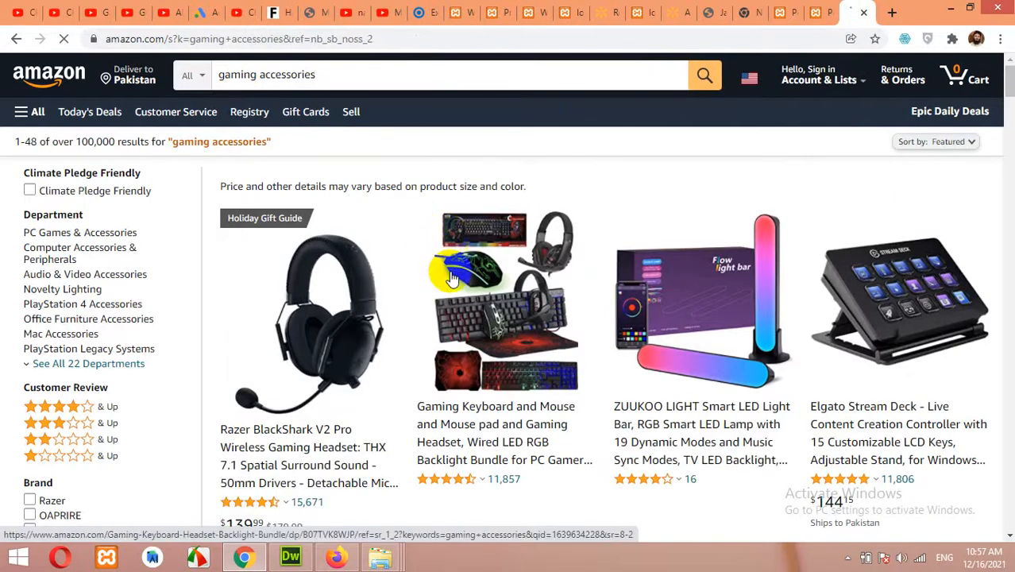
- Examine the Amazon gaming accessories results, from the product listings down to the page navigation and related searches
scroll(508, 350, down, 15)
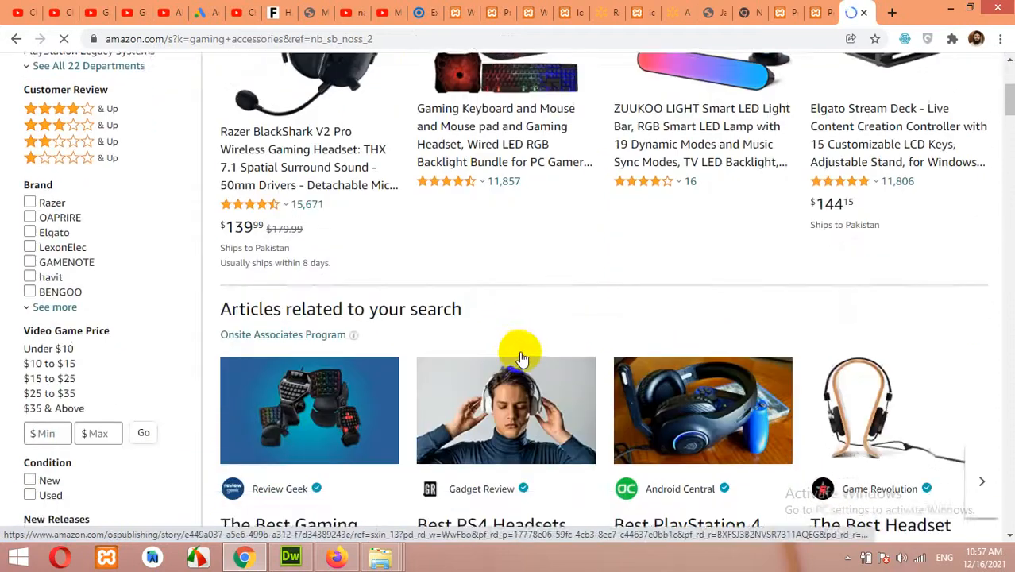
scroll(526, 364, down, 15)
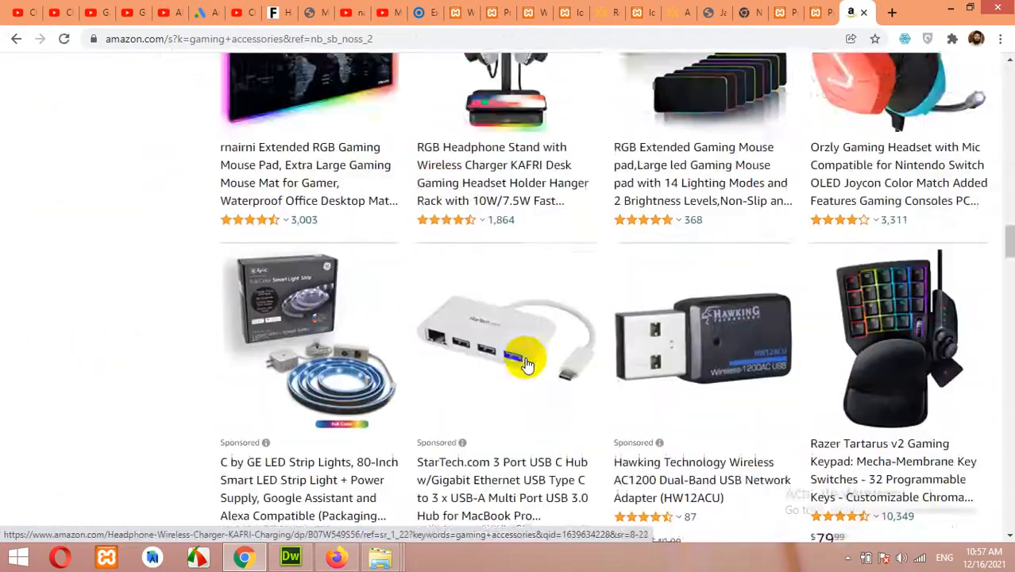
scroll(526, 357, down, 14)
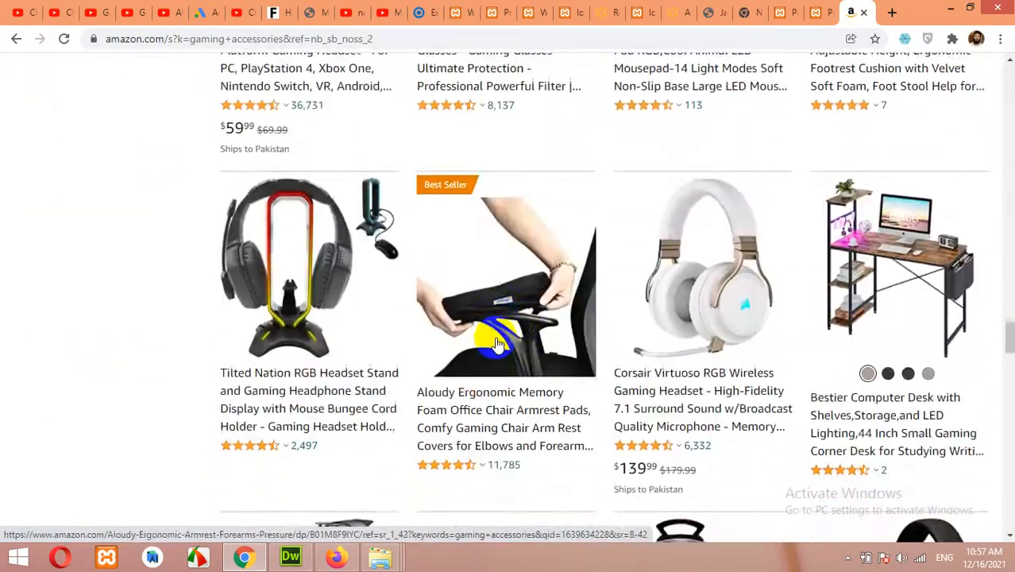
scroll(473, 316, down, 13)
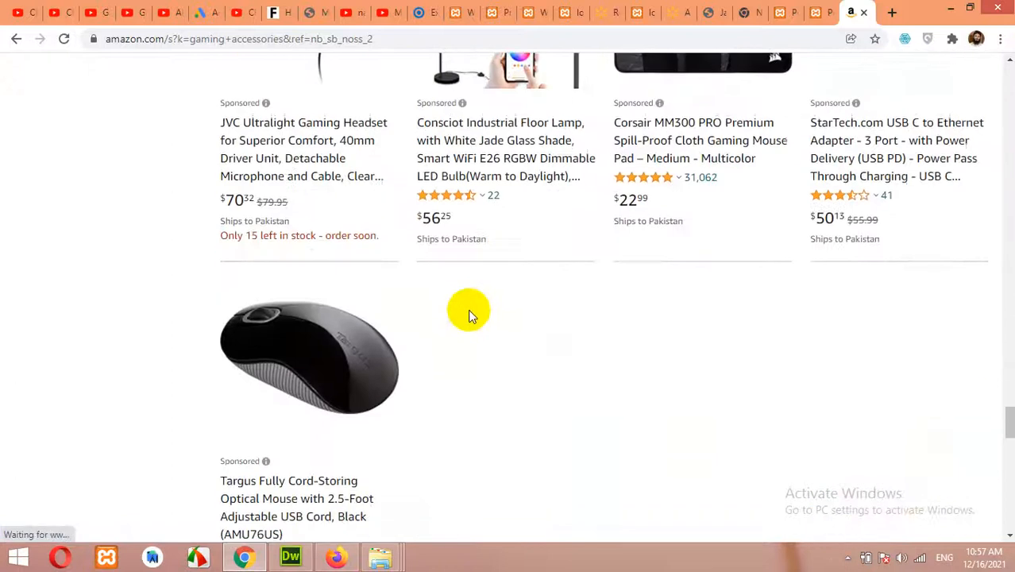
scroll(477, 316, down, 1)
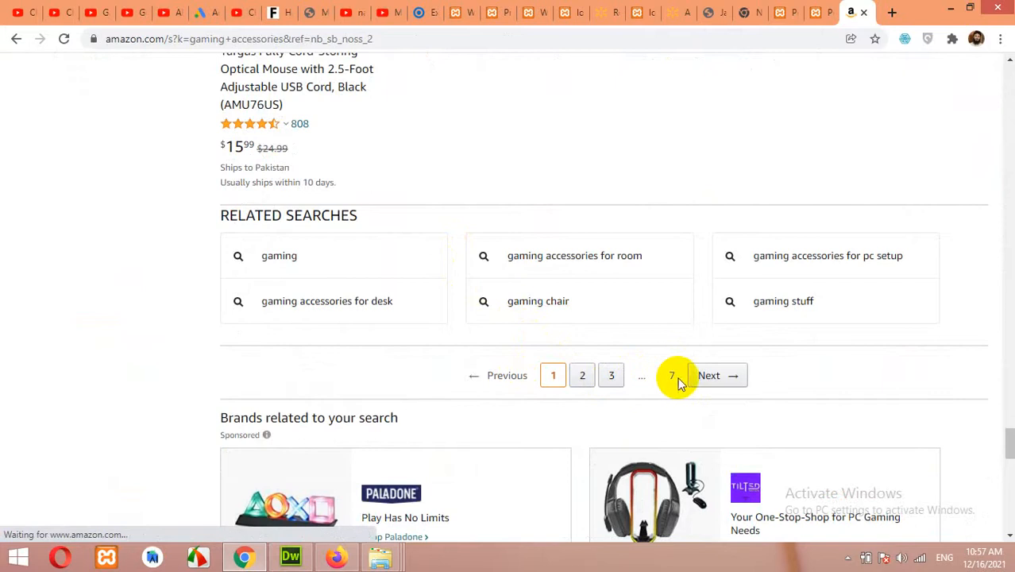
click(718, 378)
scroll(707, 385, down, 2)
scroll(618, 330, up, 12)
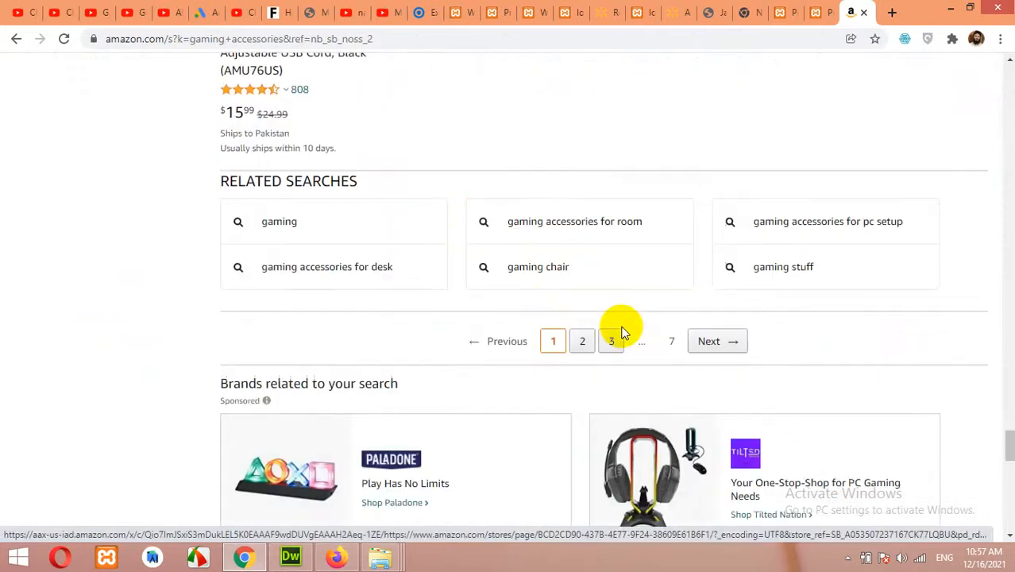
scroll(568, 316, up, 15)
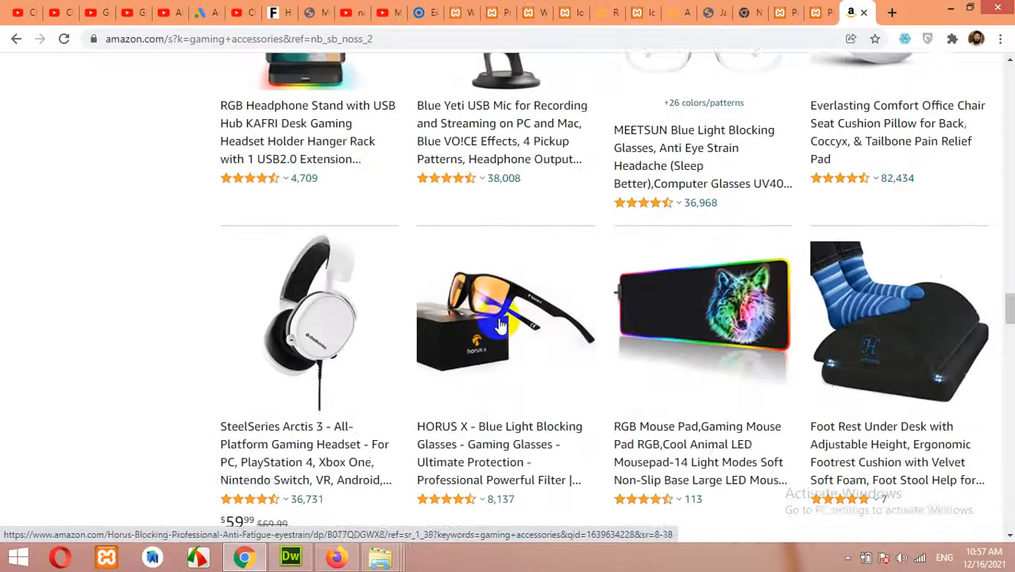
scroll(560, 342, up, 15)
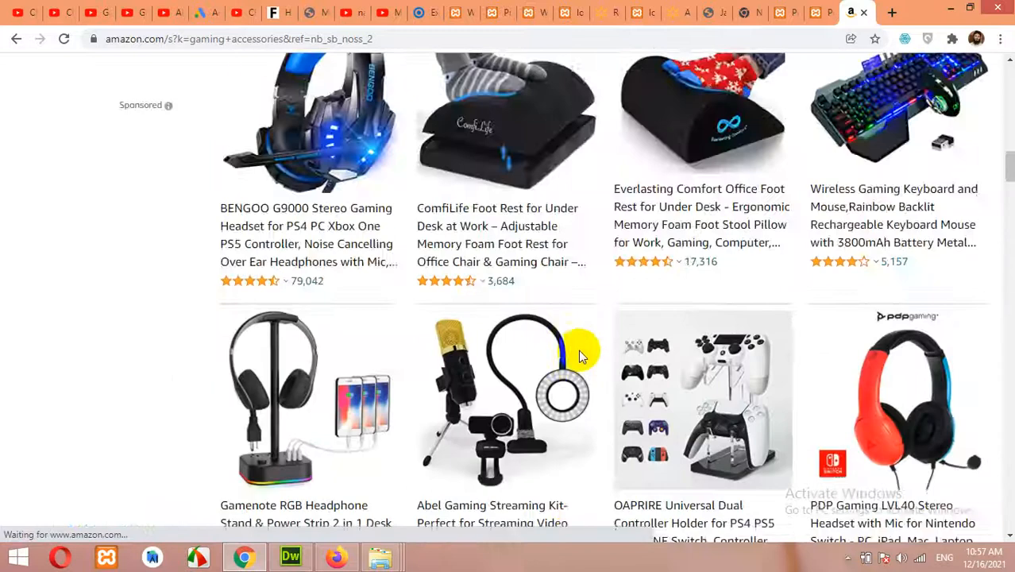
scroll(561, 360, up, 6)
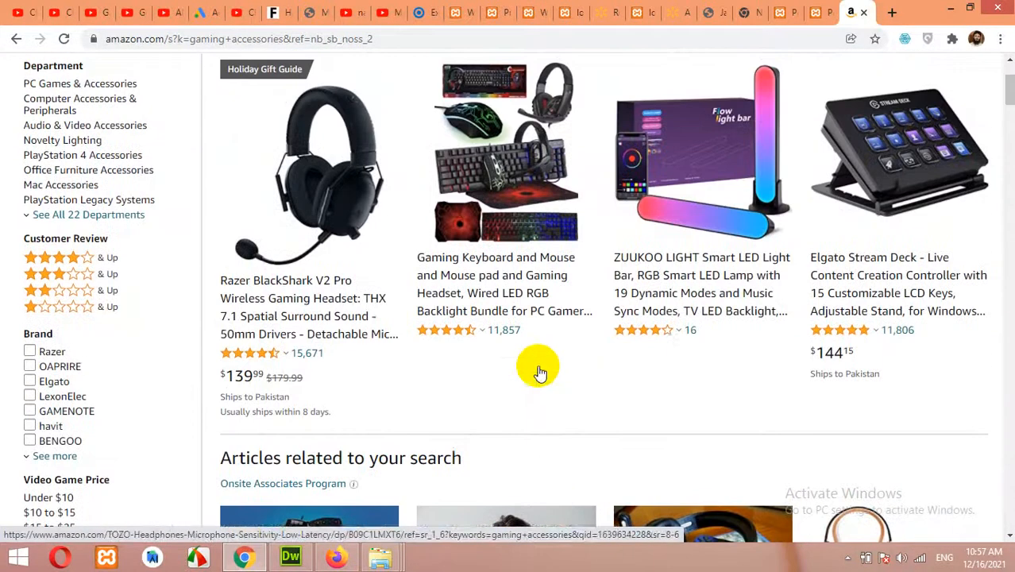
scroll(556, 362, up, 4)
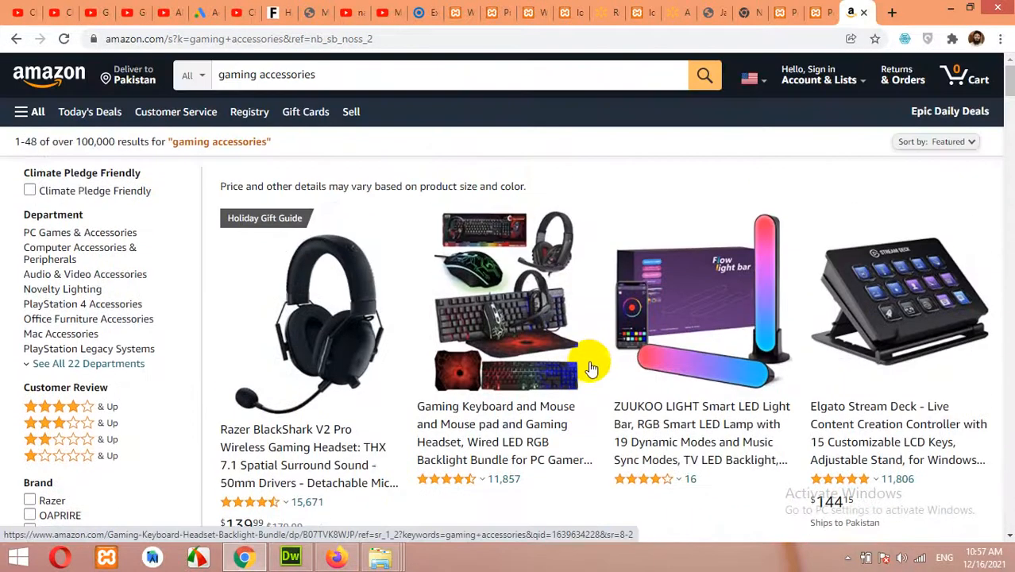
click(590, 367)
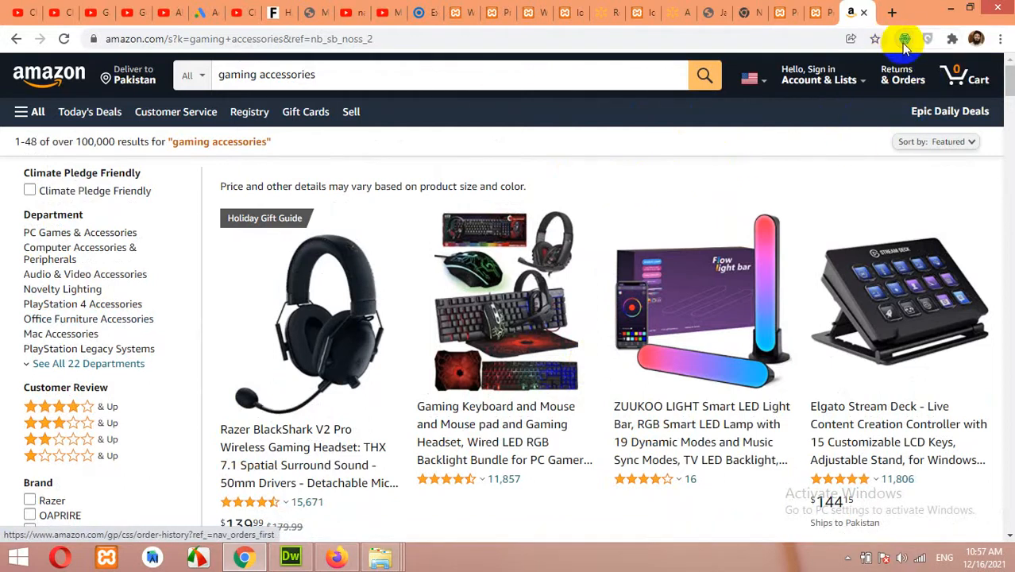
- Open Chrome's extensions management page
key(ctrl+l)
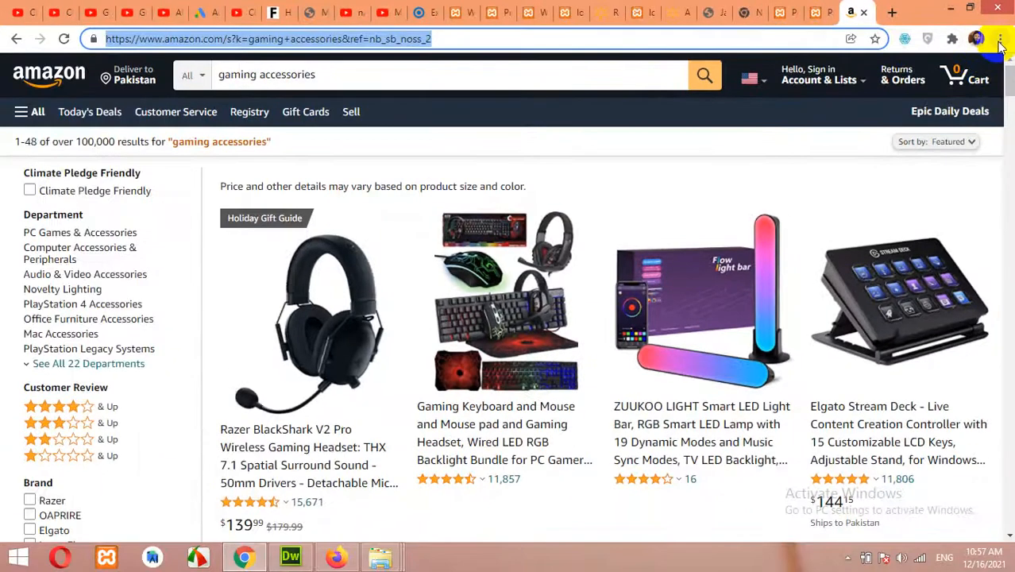
click(1000, 39)
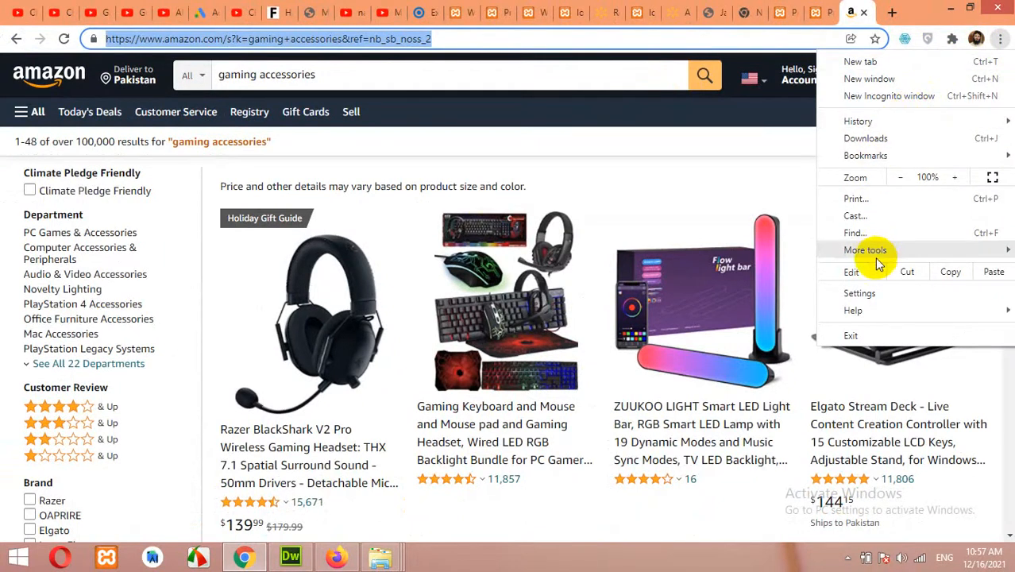
mouse_move(876, 254)
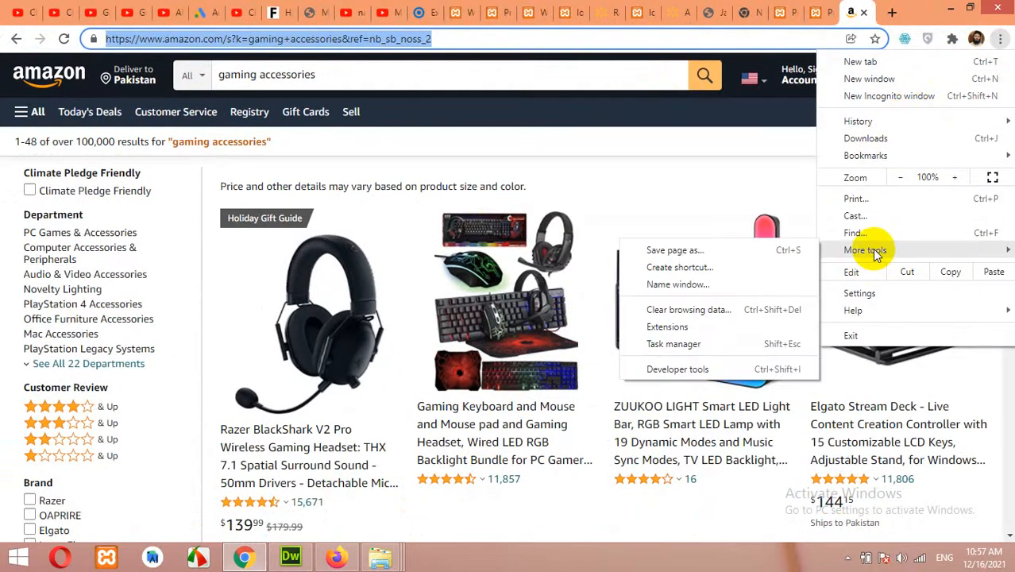
click(659, 328)
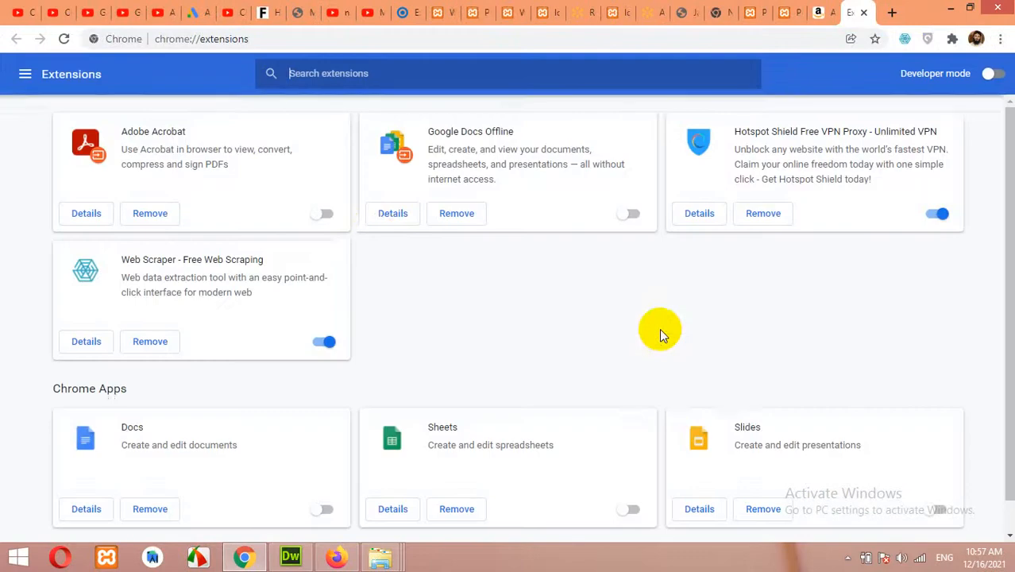
- Search the Chrome Web Store for "webscraper.io" and open the Web Scraper - Free Web Scraping extension page
click(25, 76)
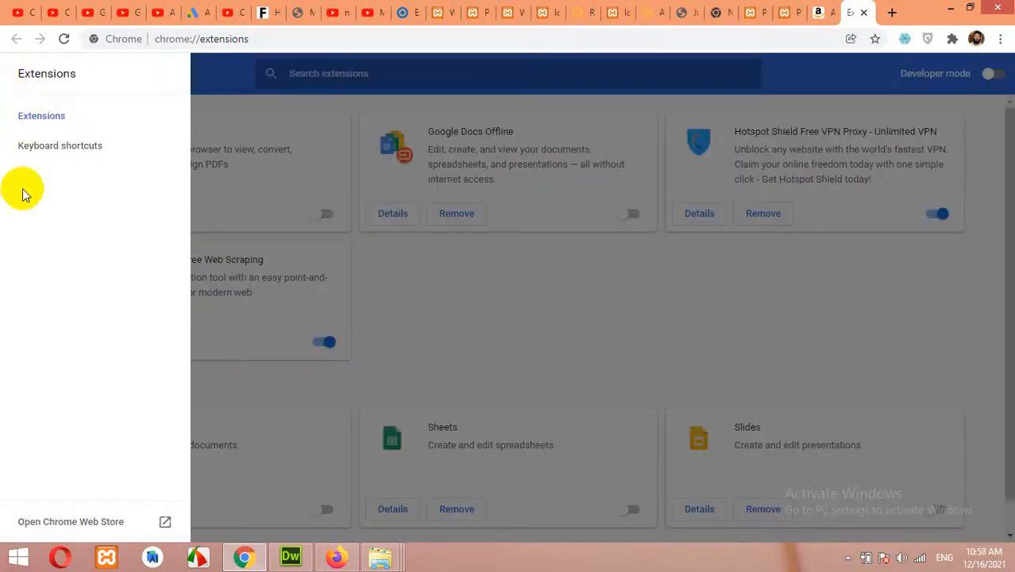
click(64, 522)
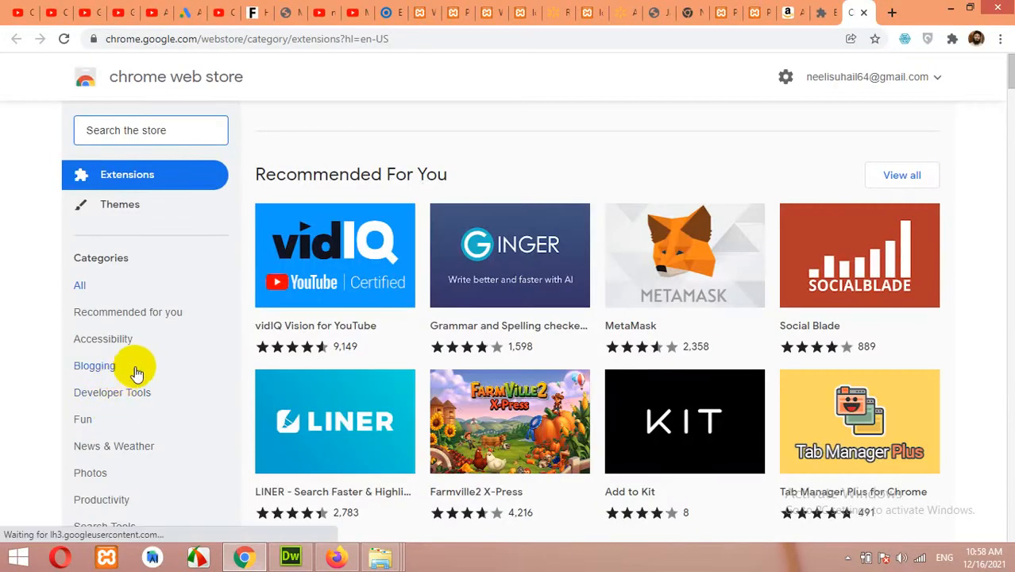
click(151, 129)
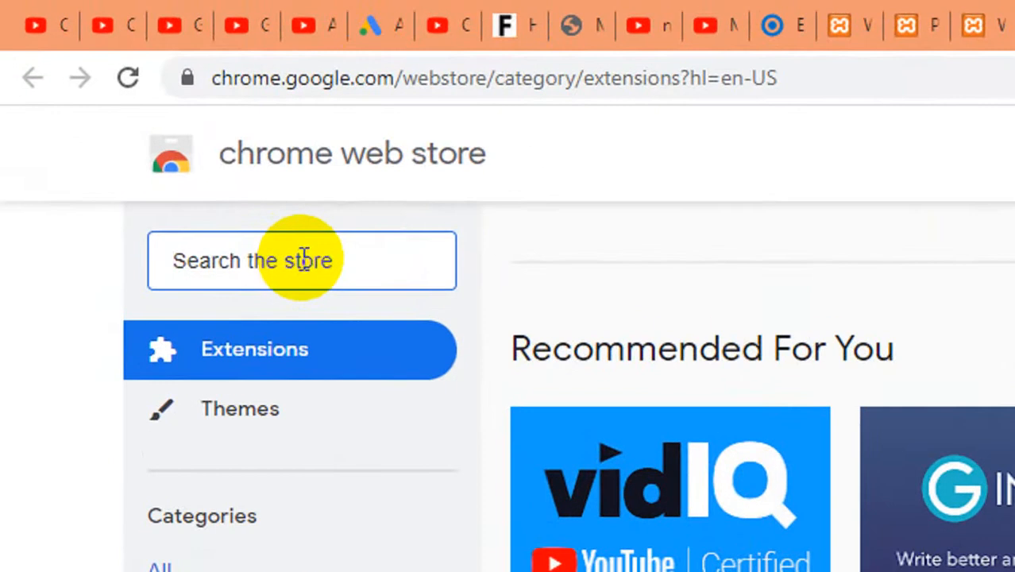
text(websc)
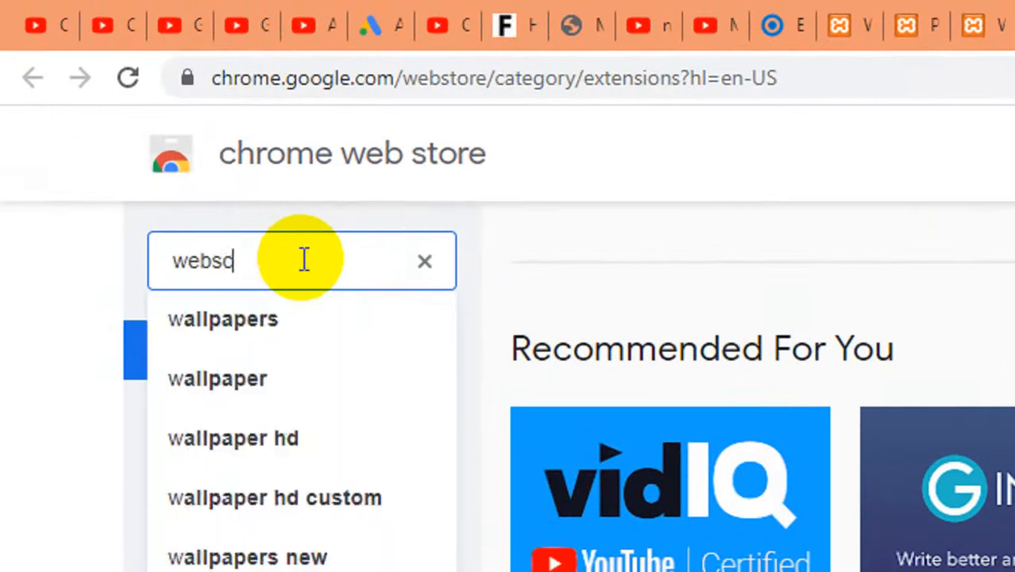
text(raper.io)
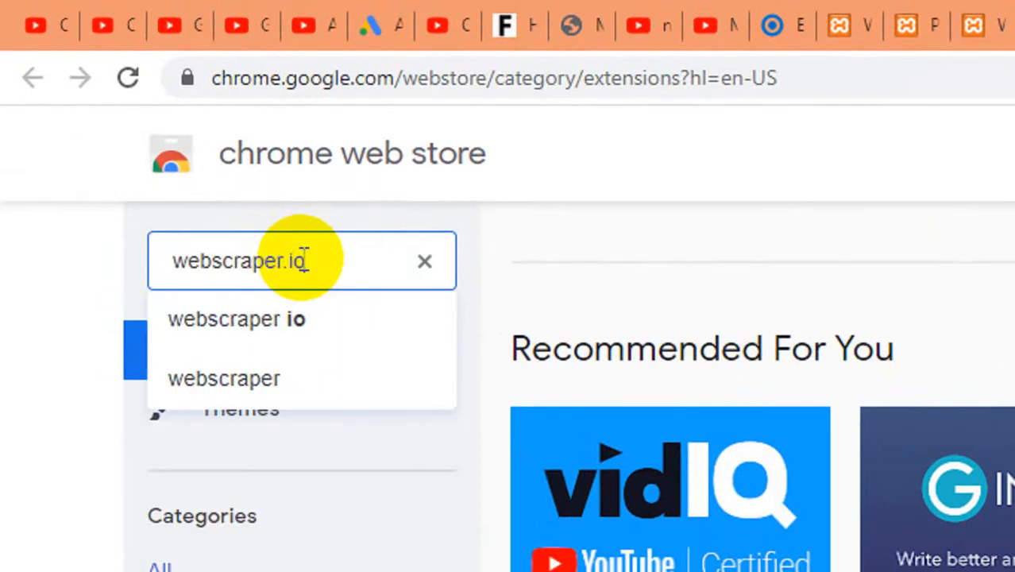
key(Return)
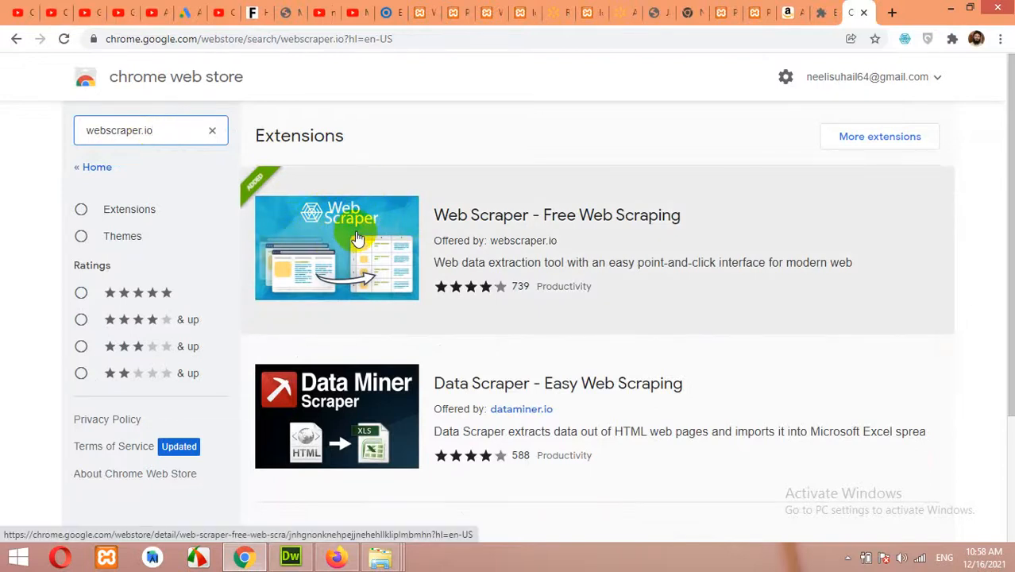
click(534, 215)
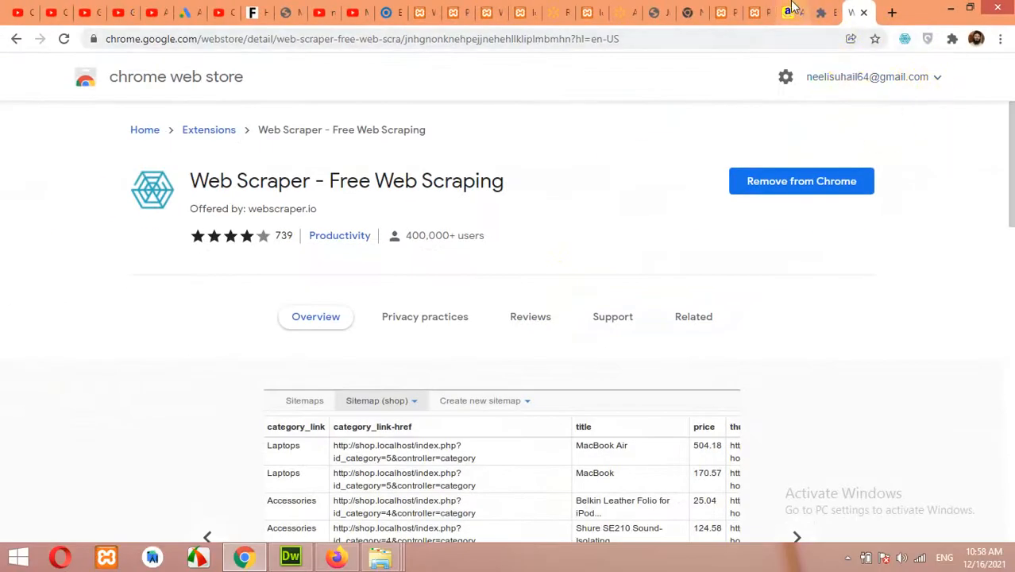
- Return to the Amazon gaming accessories results and open the developer tools, reducing their height slightly
click(793, 9)
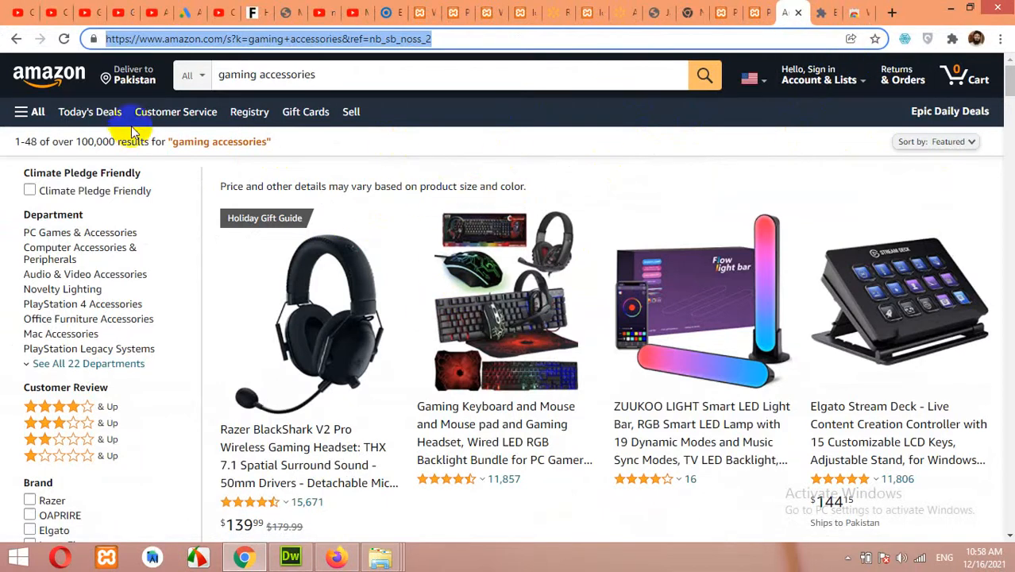
right_click(382, 173)
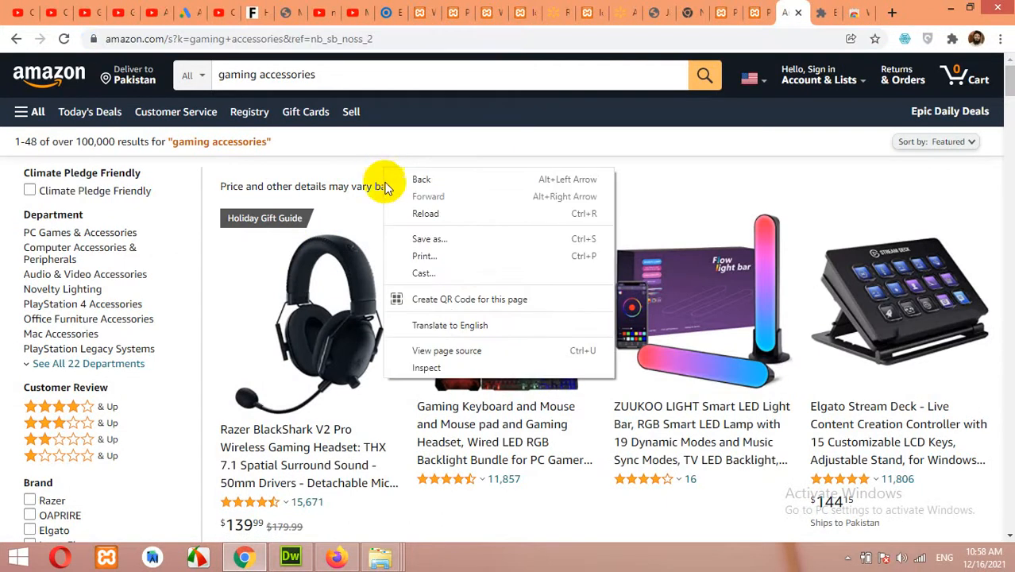
click(418, 369)
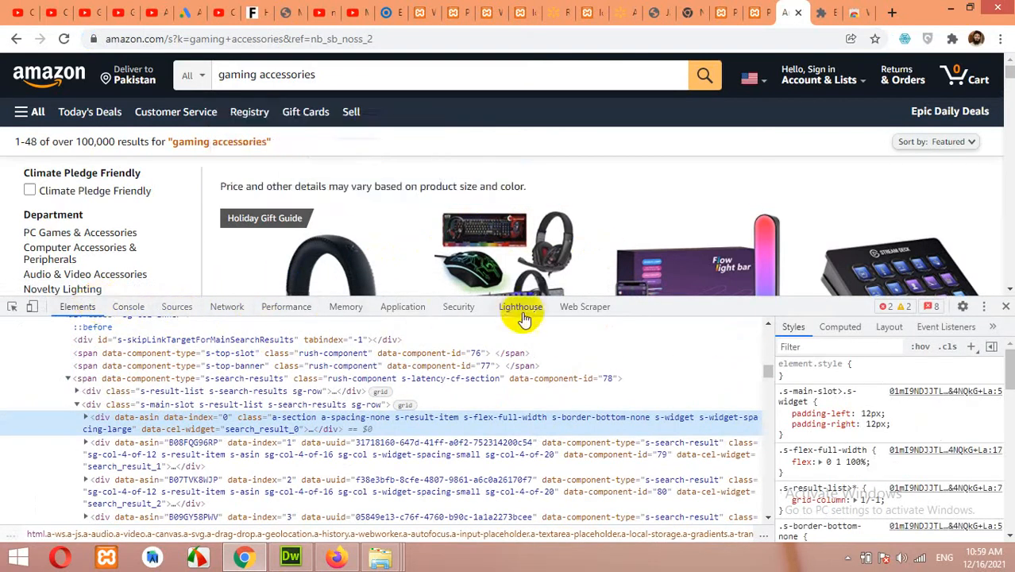
drag(617, 295, 620, 329)
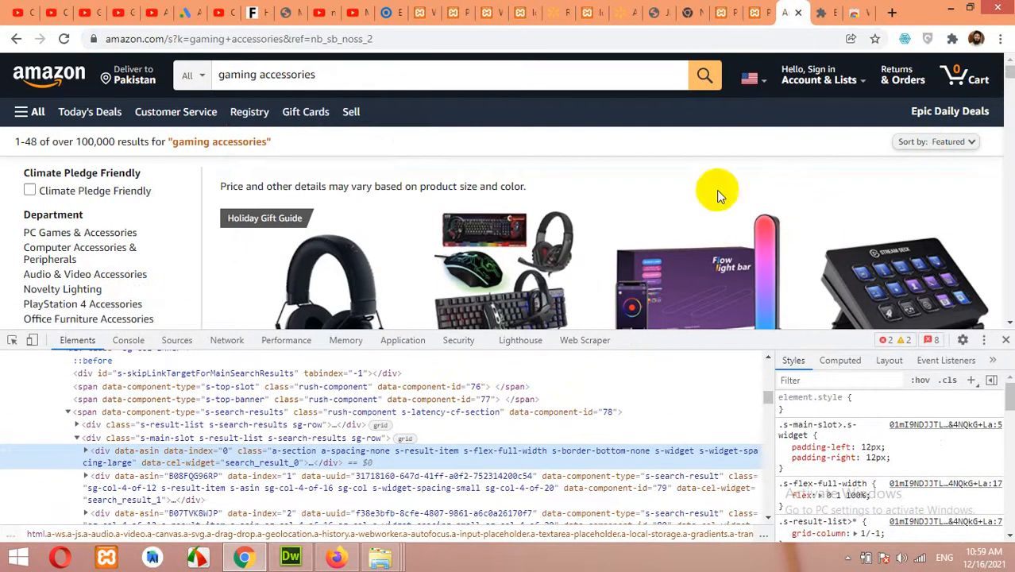
- Dock the developer tools to the right side of the page and return them to the bottom dock
click(985, 342)
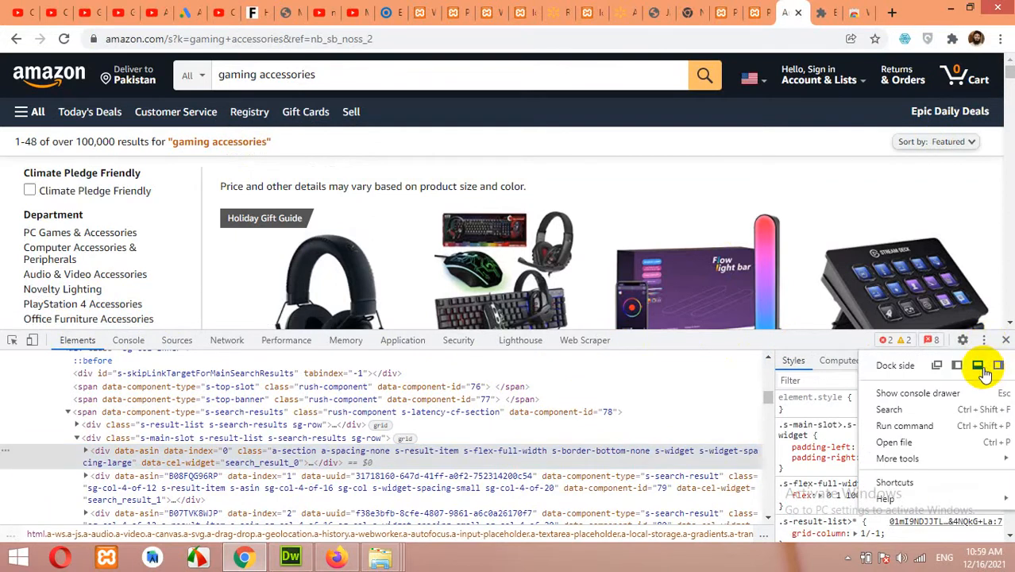
click(996, 366)
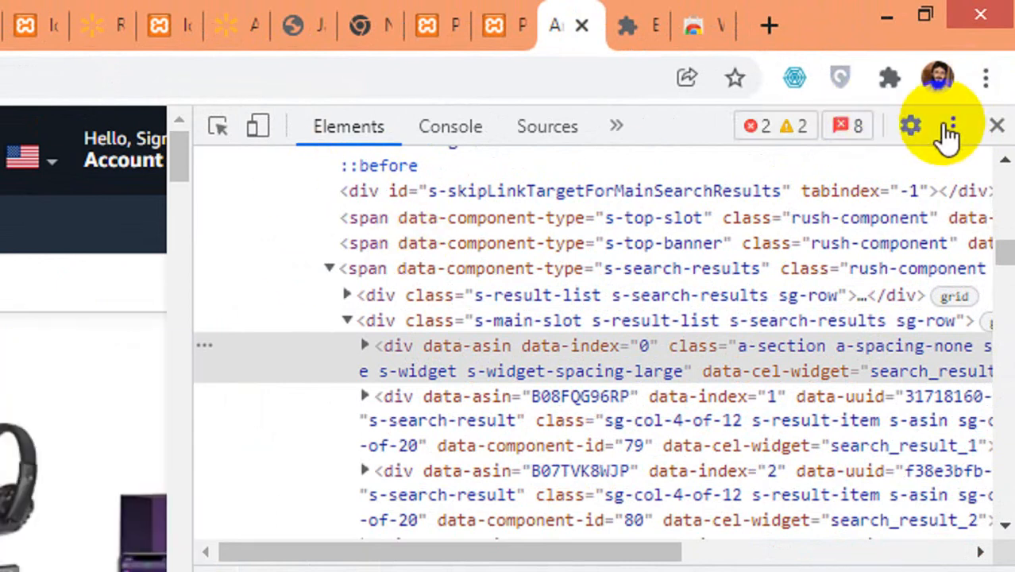
click(953, 126)
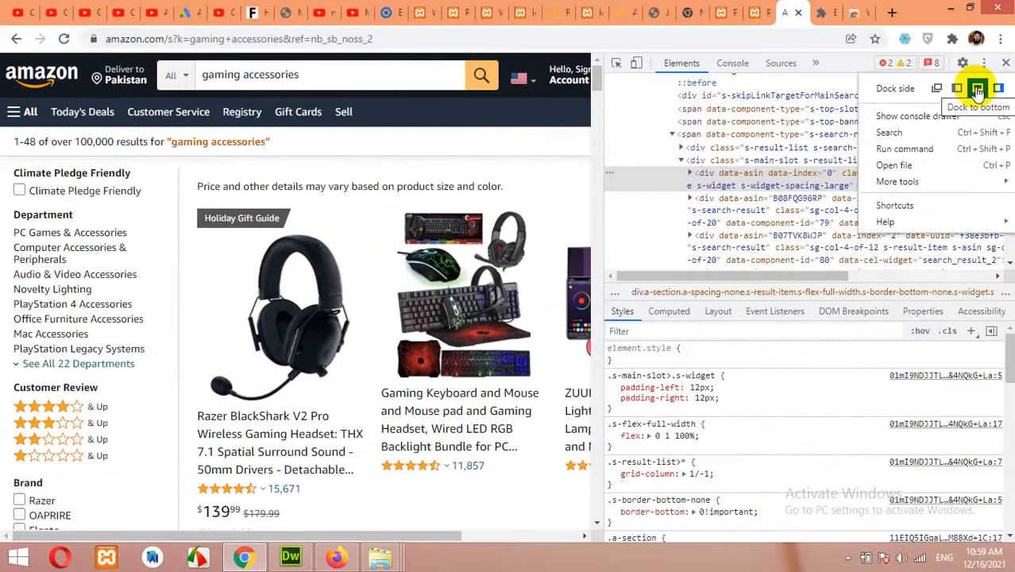
click(978, 90)
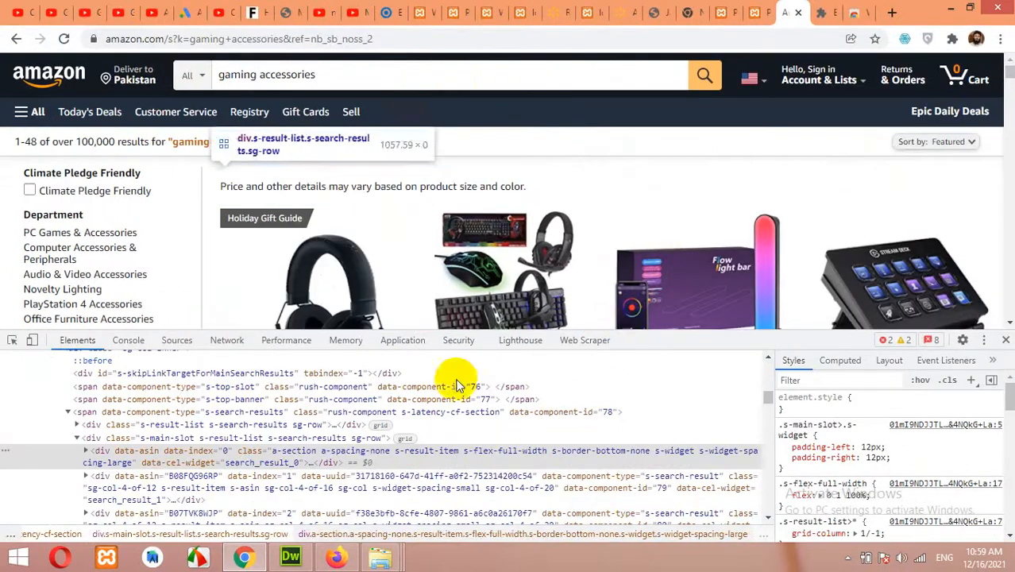
- Start a new sitemap in Web Scraper and name it "amazon_gaming_accessories"
click(581, 347)
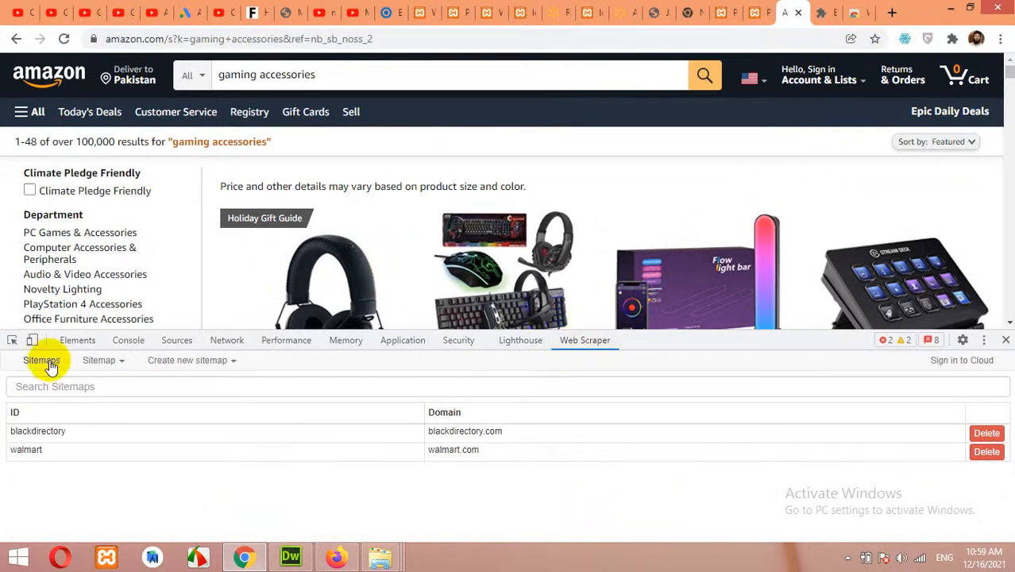
click(176, 364)
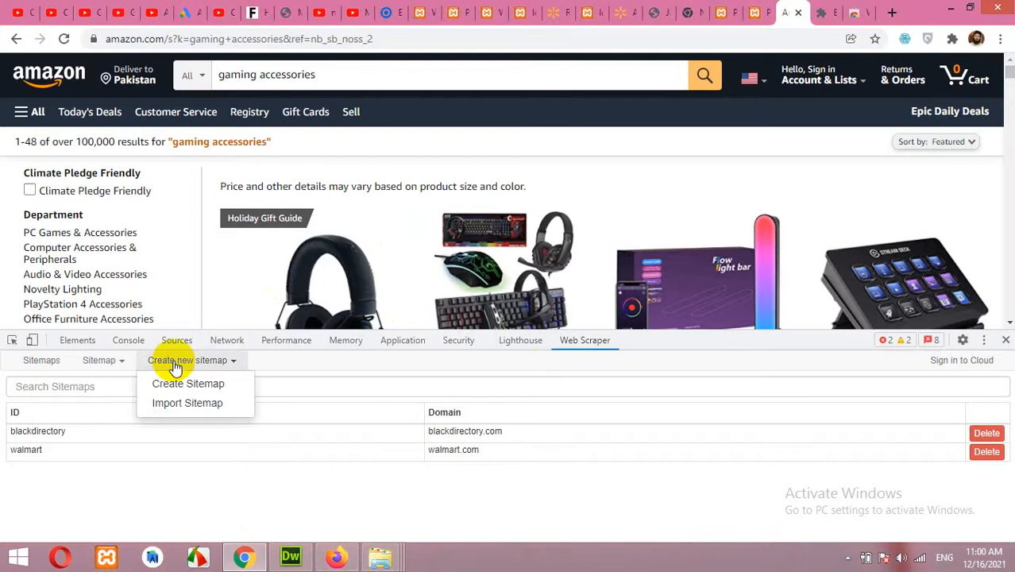
click(176, 388)
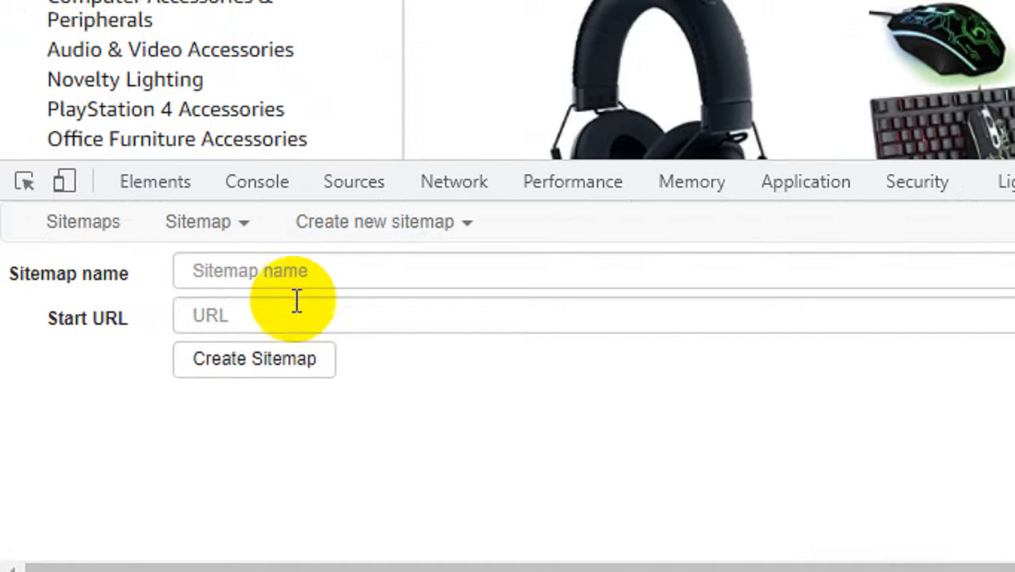
click(303, 269)
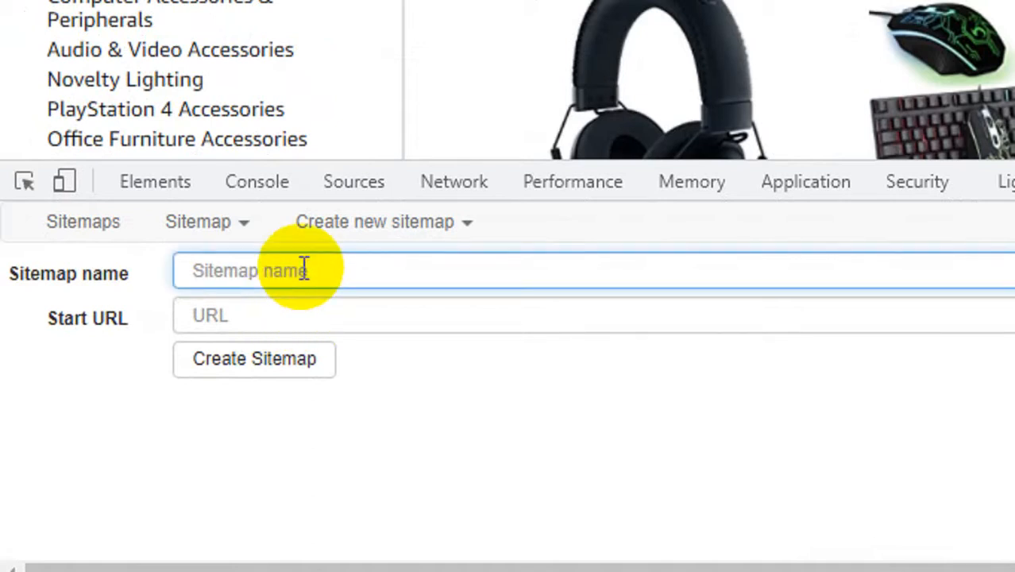
text(amazon_gaming_accessories)
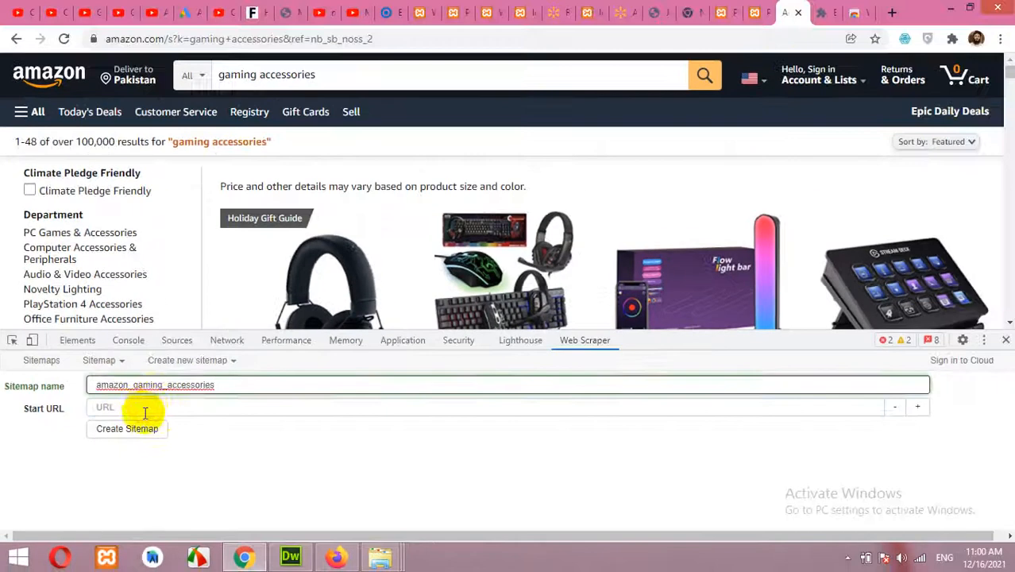
click(286, 322)
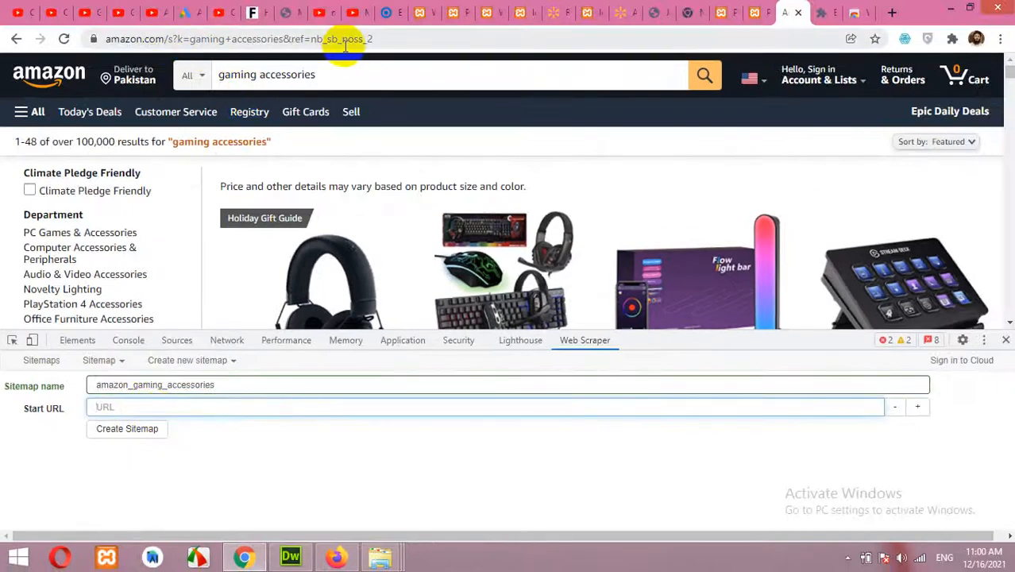
- Check the page navigation of the gaming accessories results for the last page number and open page 2
scroll(570, 258, down, 5)
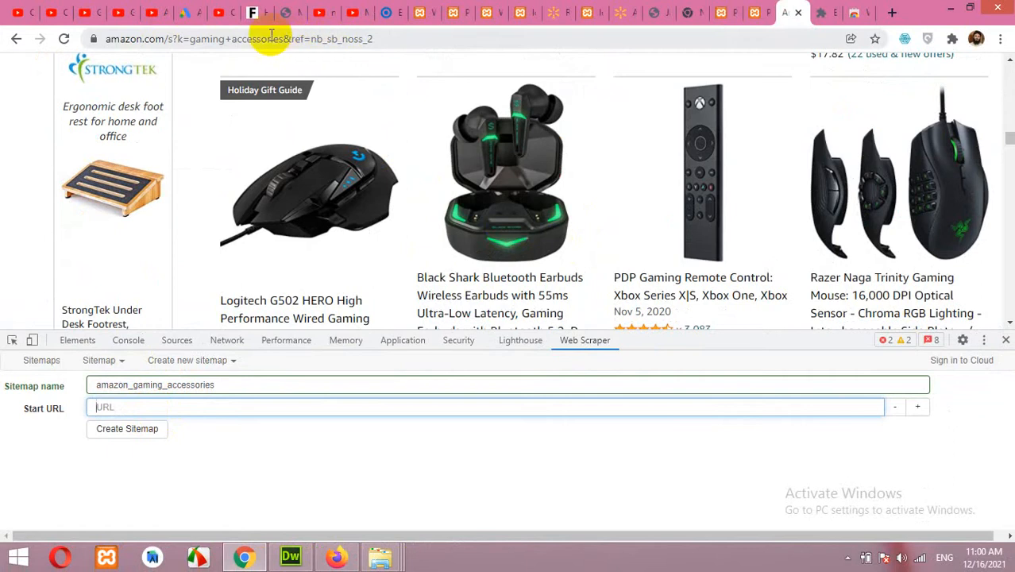
scroll(464, 199, down, 8)
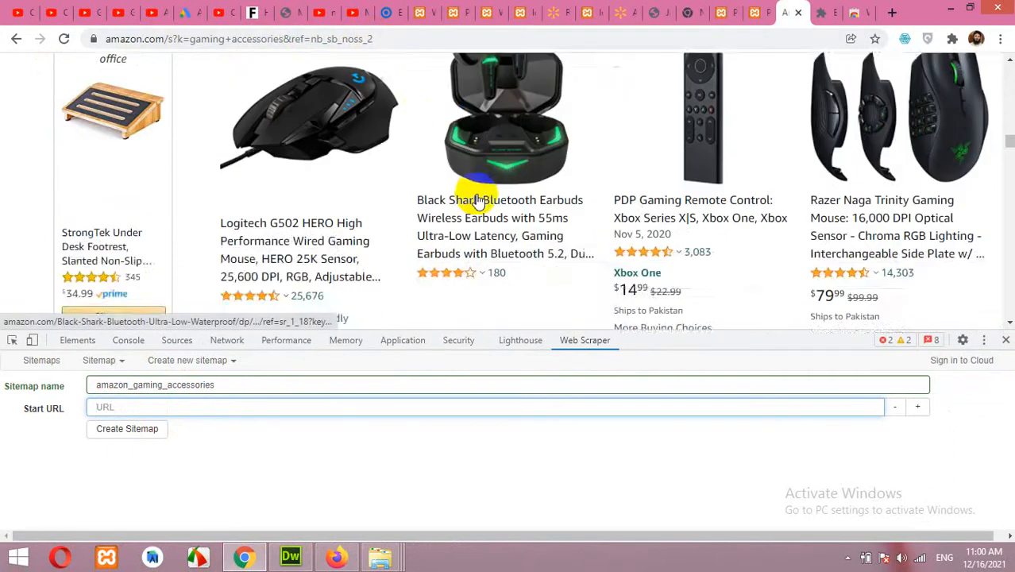
scroll(582, 222, down, 10)
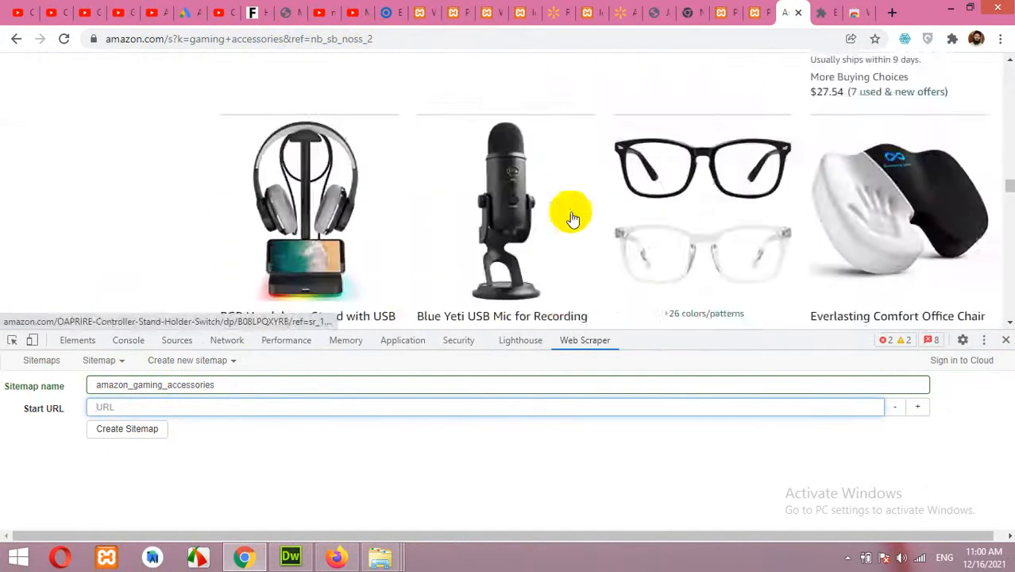
scroll(567, 221, down, 10)
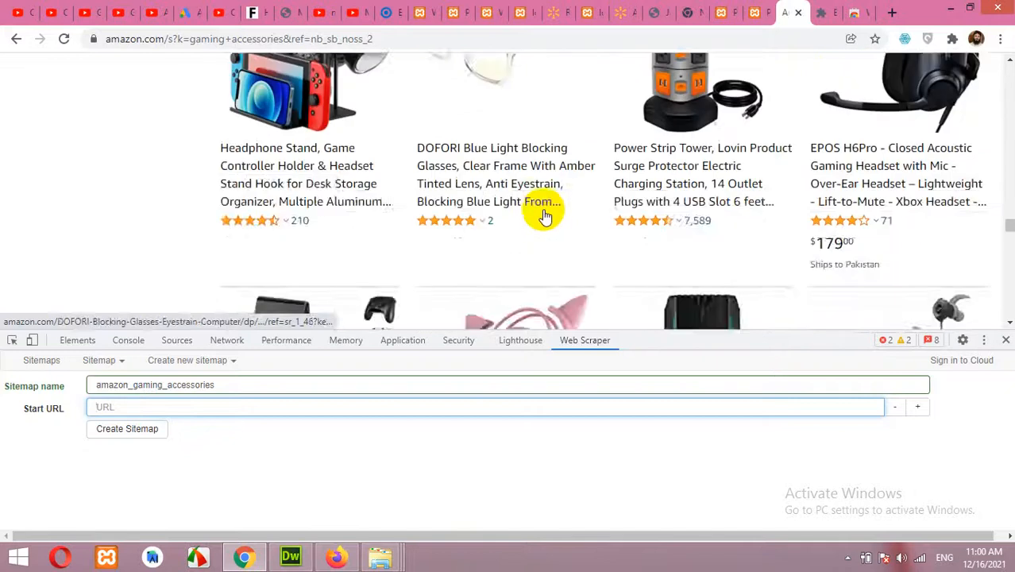
scroll(541, 209, down, 8)
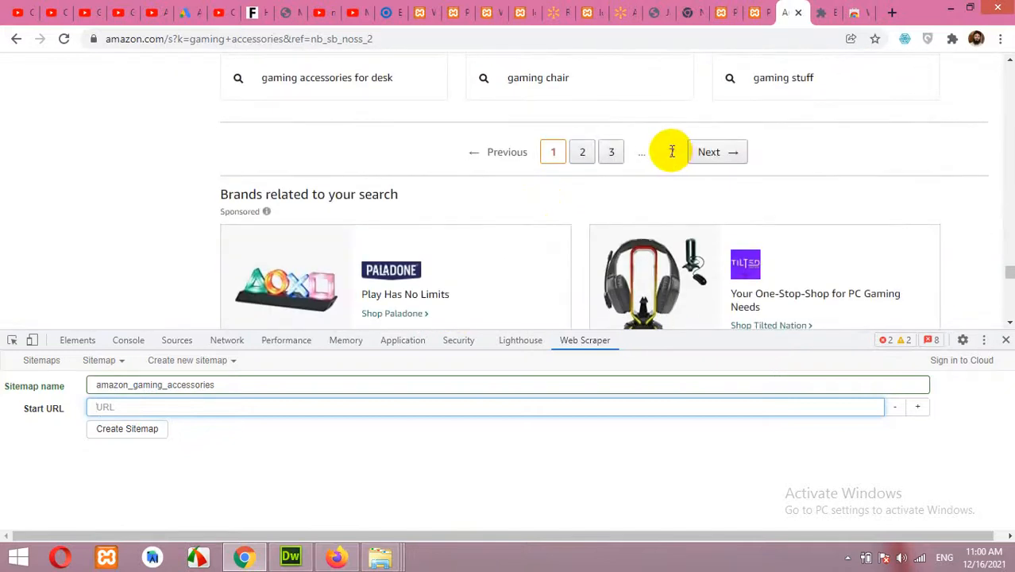
click(670, 152)
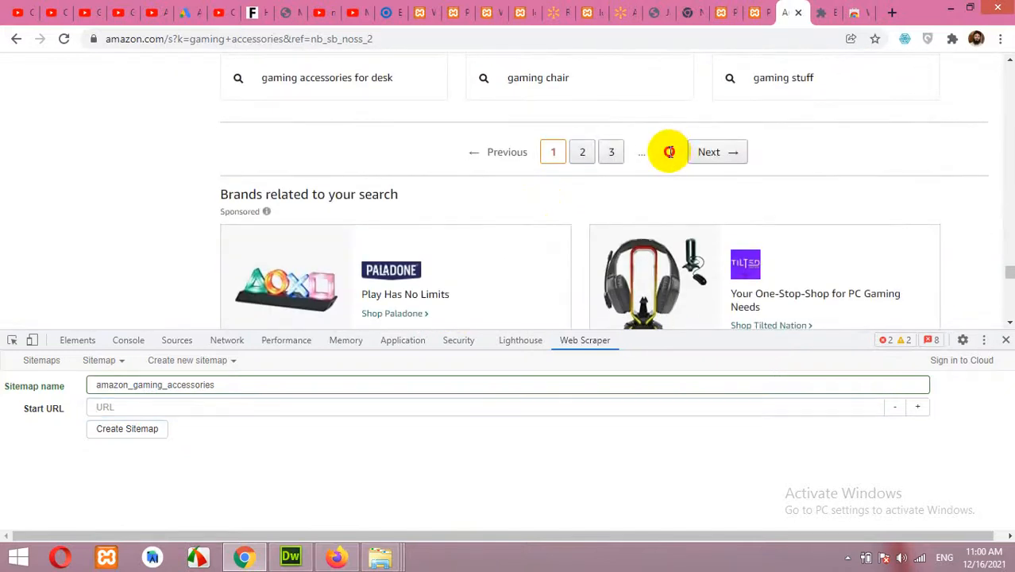
click(583, 155)
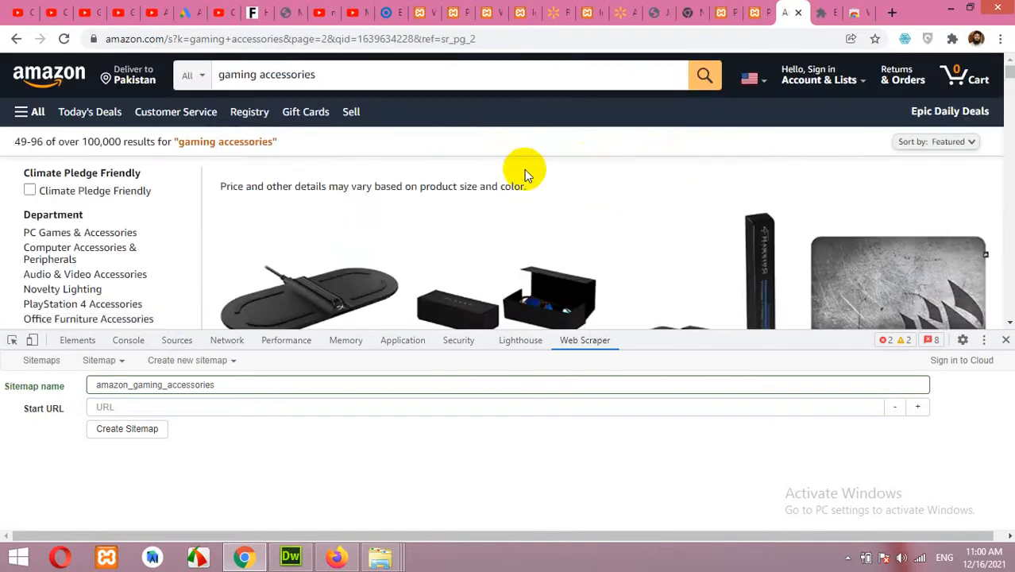
- Copy the address of results page 2 into the sitemap's start URL
click(254, 38)
key(ctrl+c)
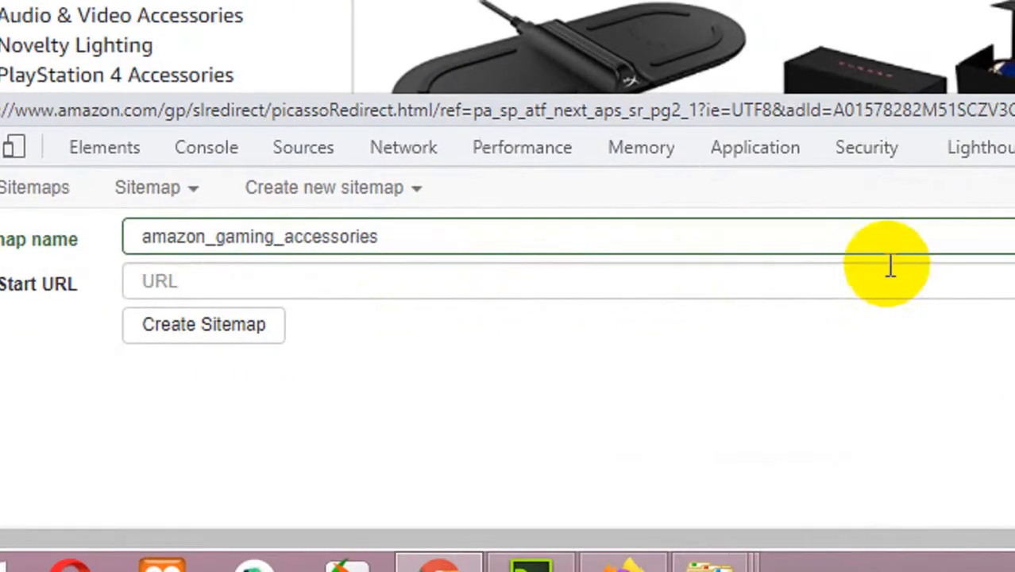
click(776, 280)
right_click(776, 279)
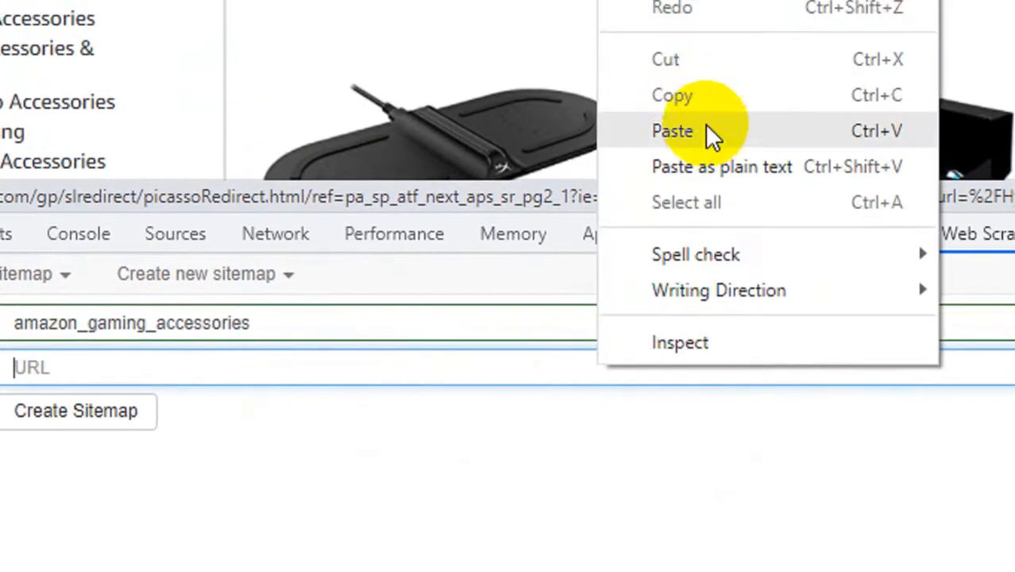
click(699, 48)
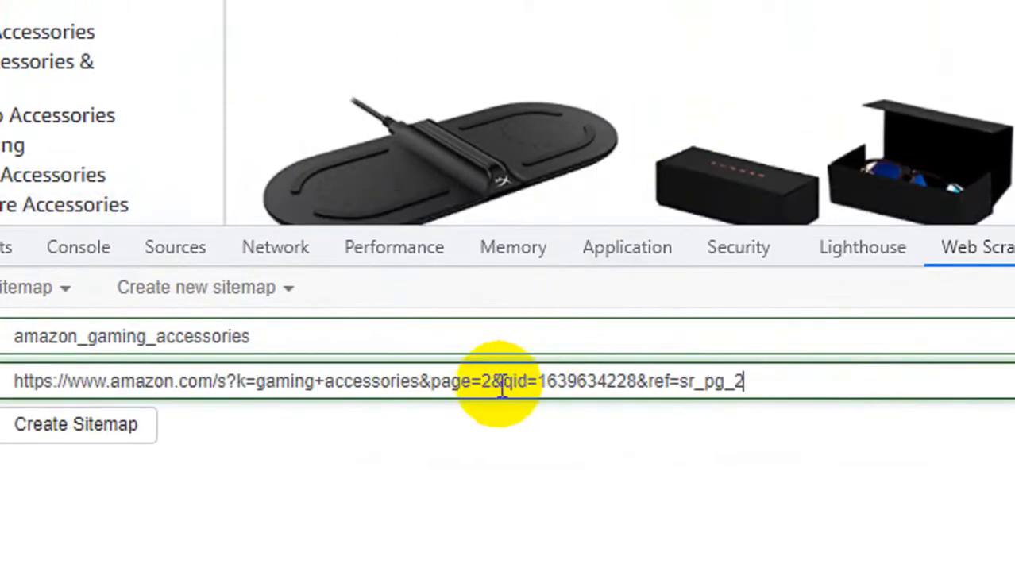
- Replace the page number in the start URL with the range [1-7]
click(484, 382)
text([1)
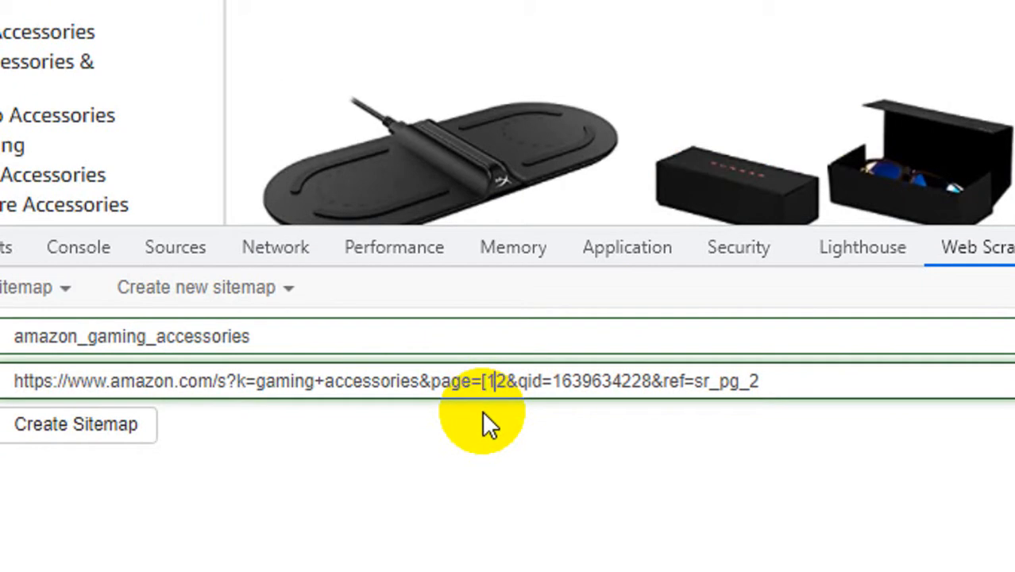
text(-)
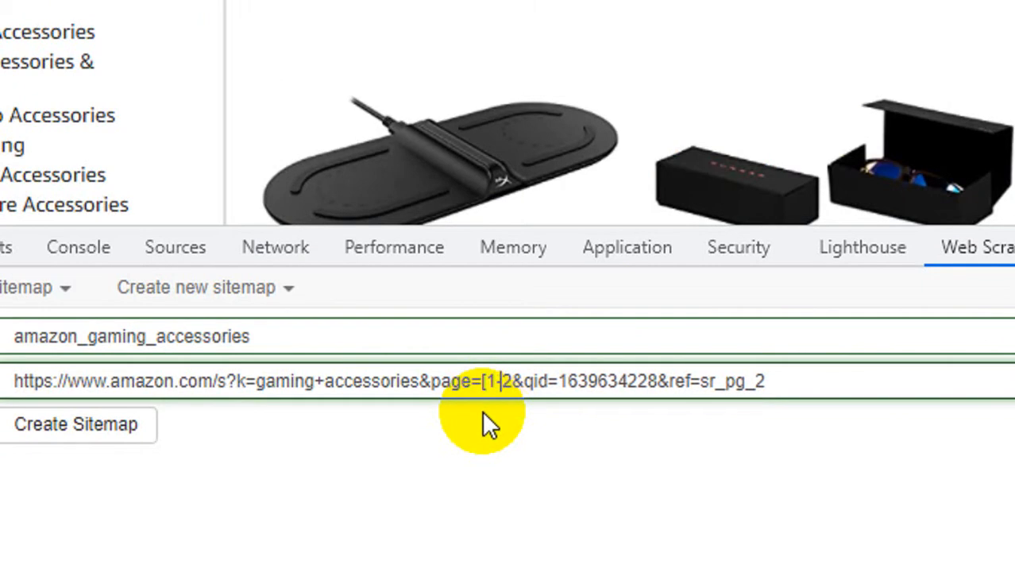
key(BackSpace)
text(7])
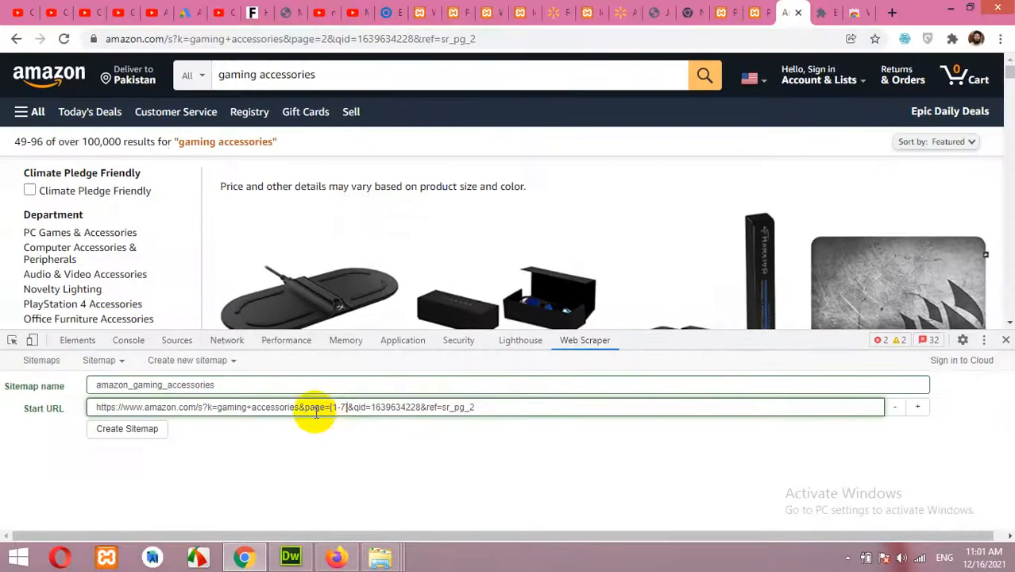
drag(298, 407, 346, 406)
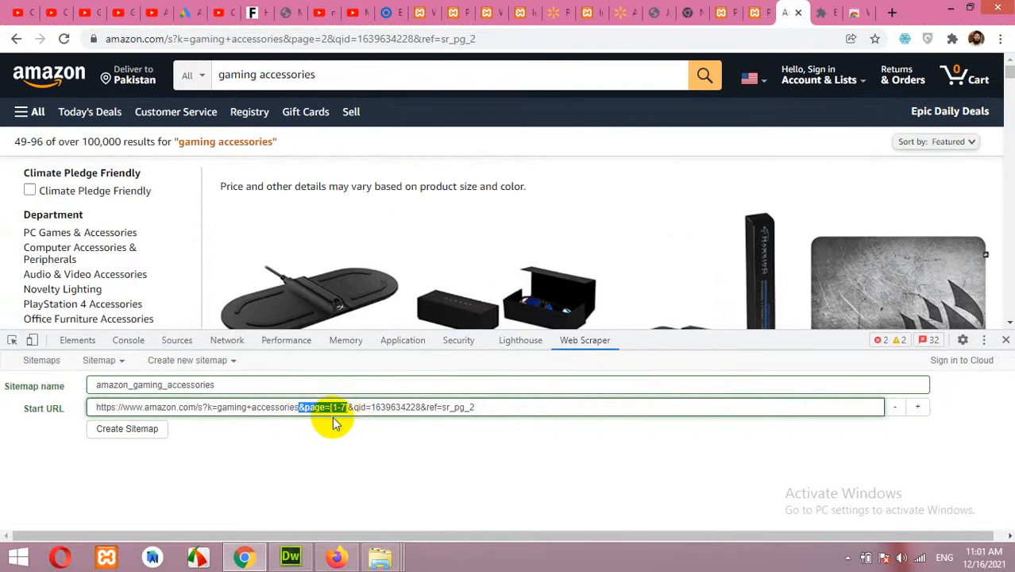
- Check the page range in the start URL and create the amazon_gaming_accessories sitemap
click(334, 407)
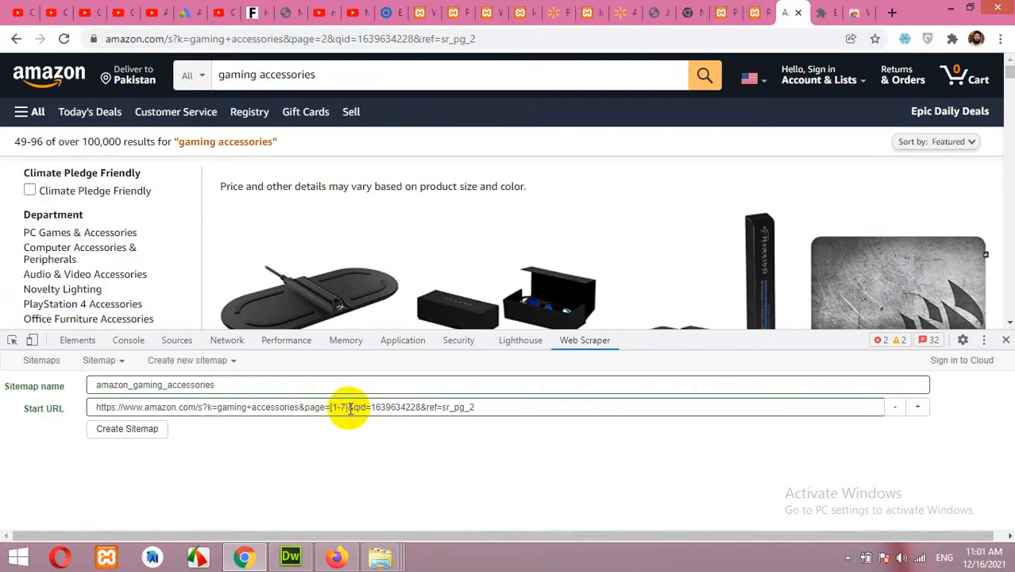
drag(349, 408, 331, 407)
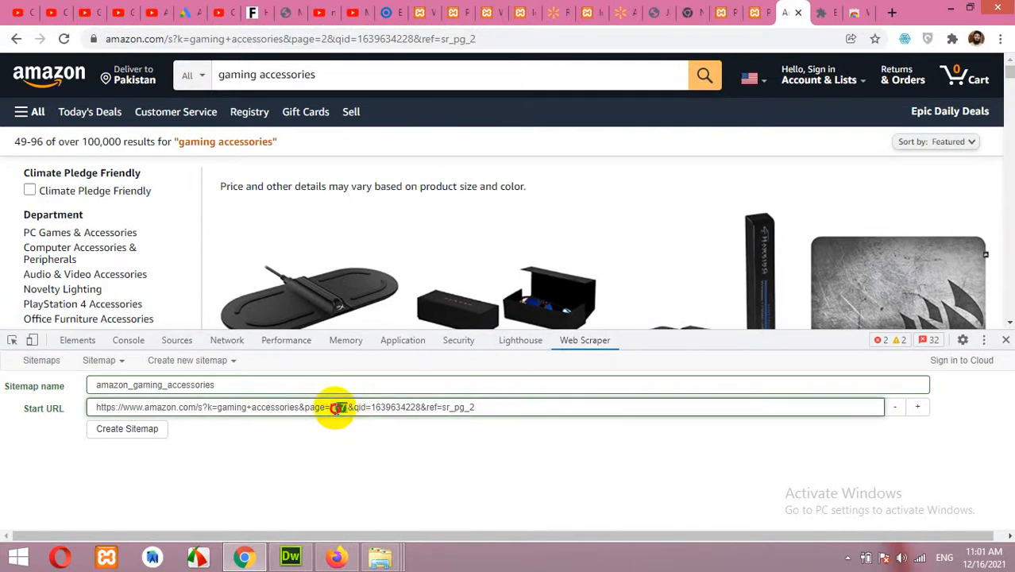
click(140, 435)
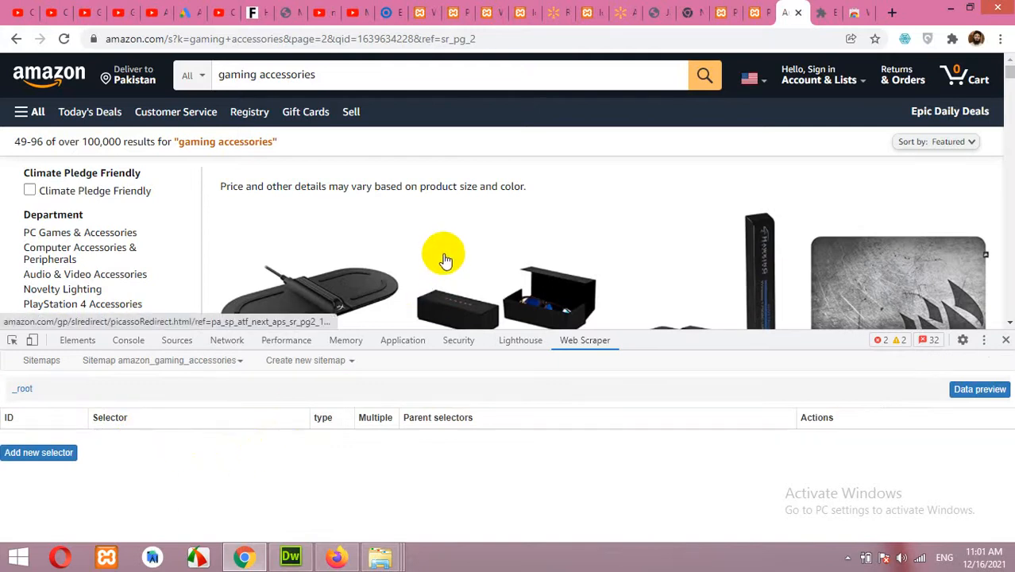
- Return to the first page of the gaming accessories results and bring its product titles into view
scroll(464, 248, down, 5)
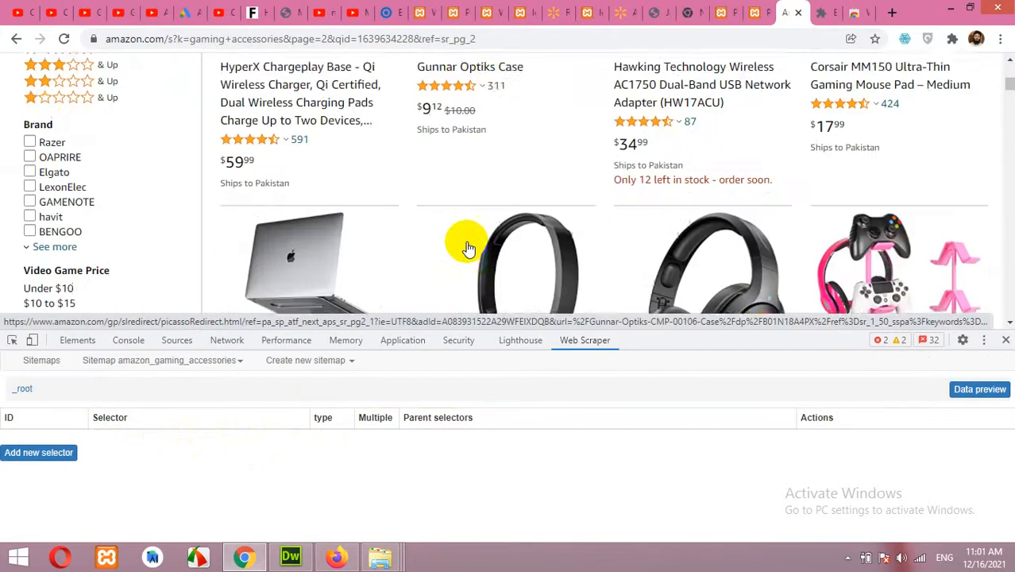
scroll(467, 246, up, 4)
scroll(556, 238, down, 2)
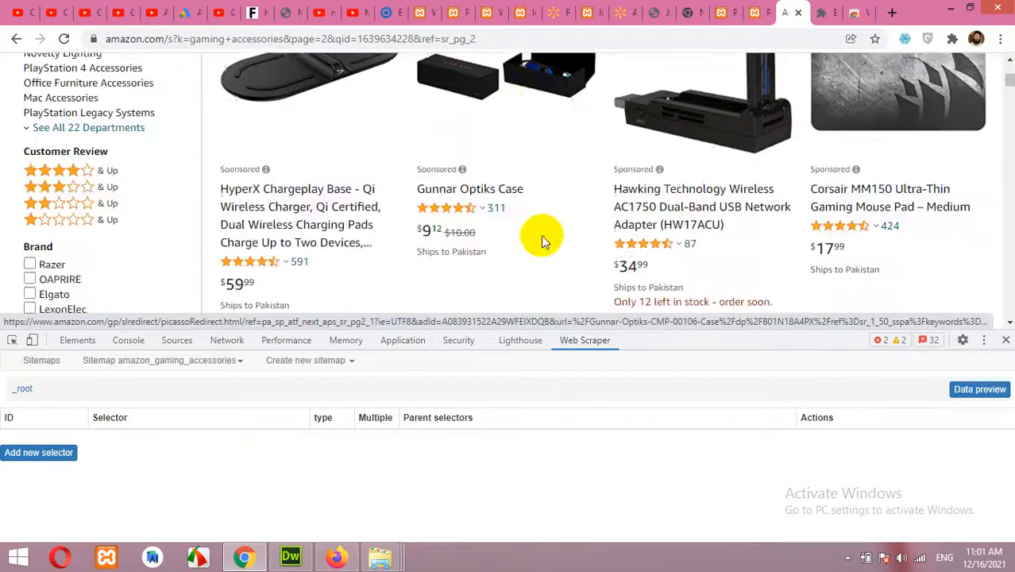
scroll(493, 239, down, 3)
scroll(318, 190, up, 5)
click(15, 39)
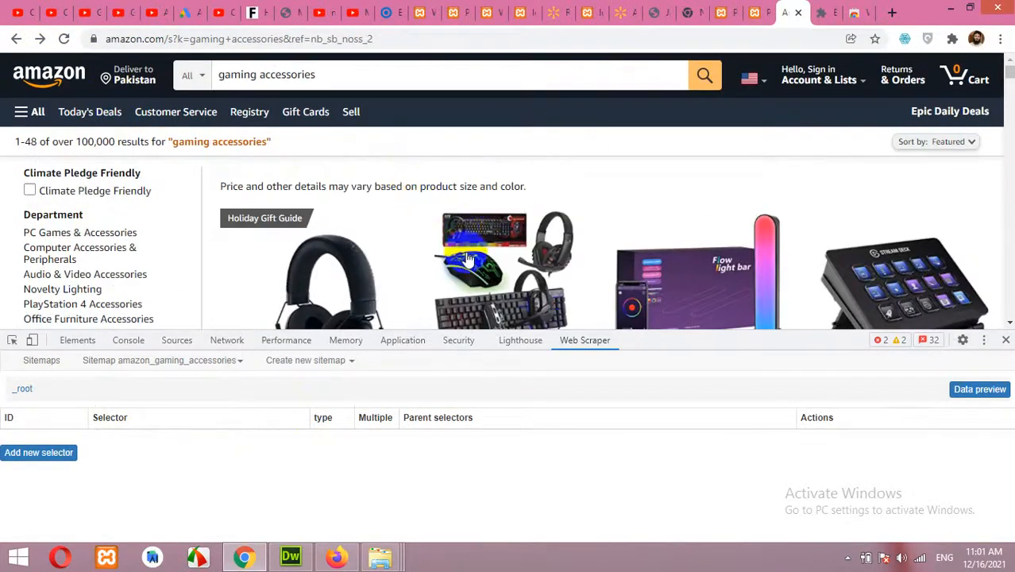
scroll(468, 260, down, 3)
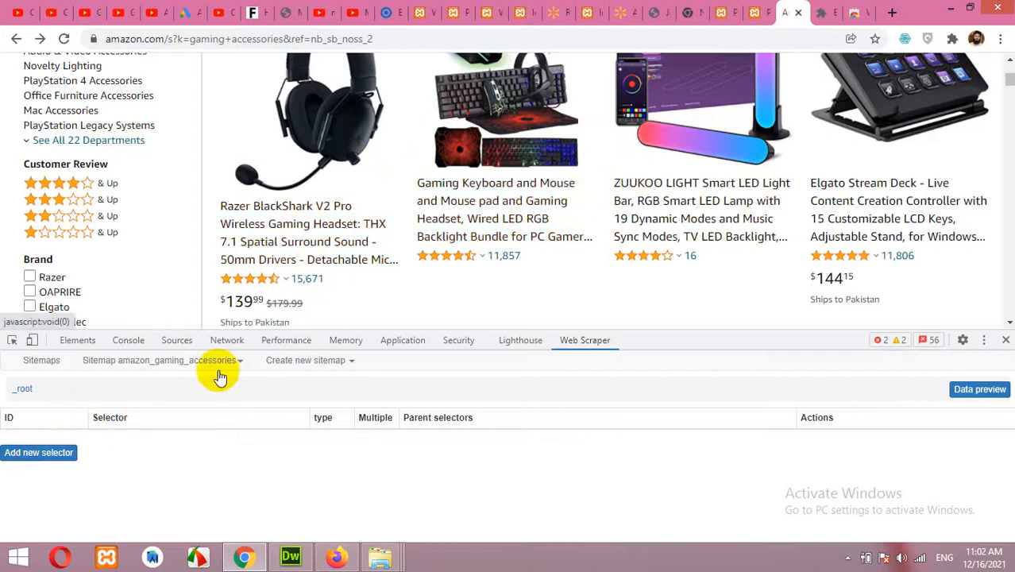
- Close and reopen the developer tools, then open the amazon_gaming_accessories sitemap in Web Scraper
click(145, 367)
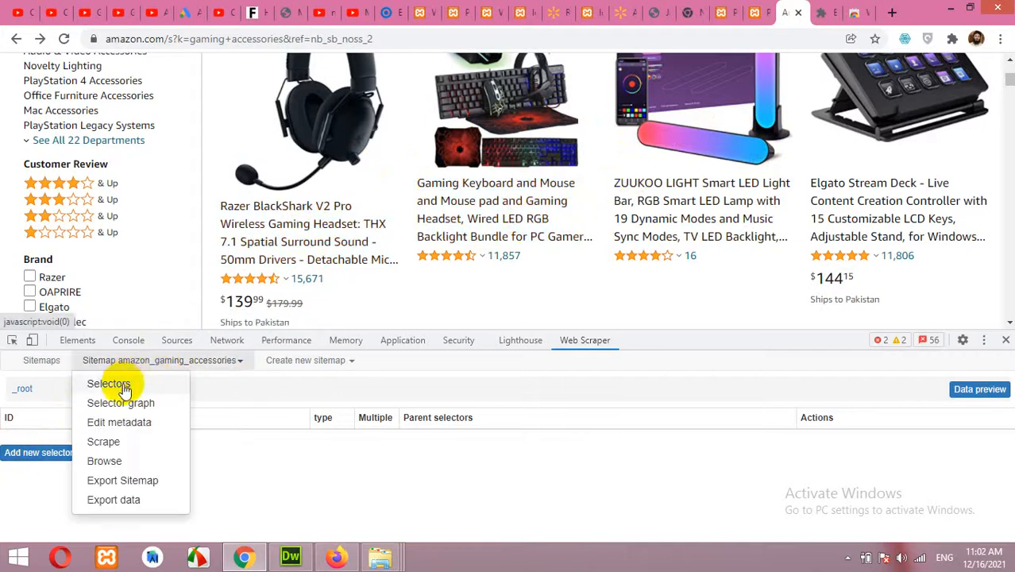
click(322, 483)
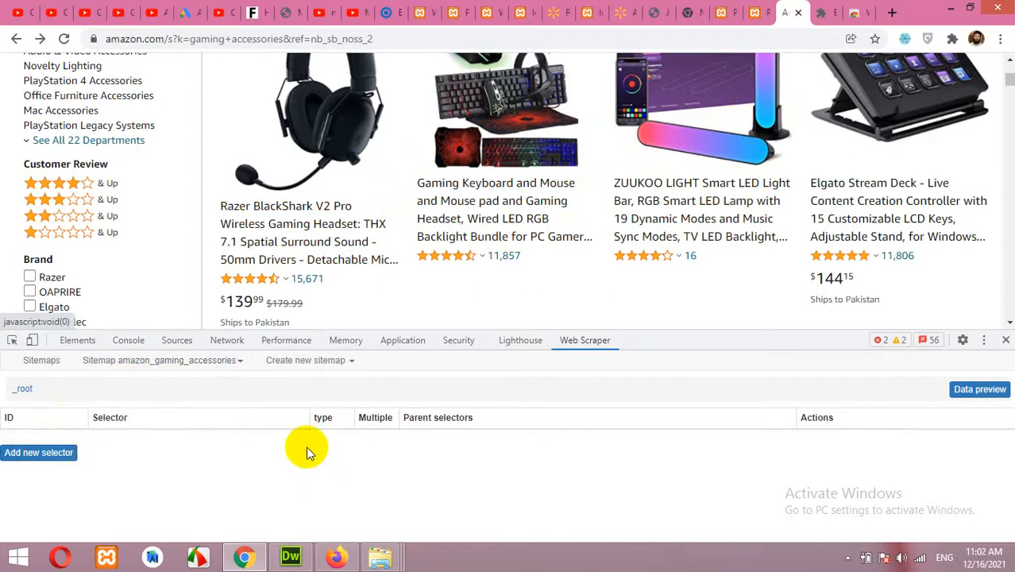
click(1006, 342)
right_click(403, 302)
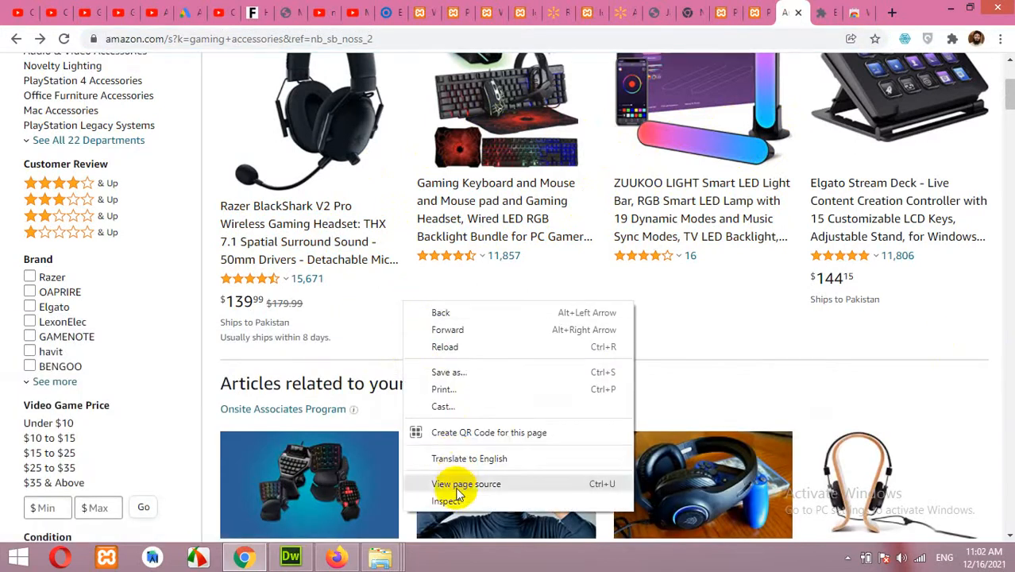
key(Escape)
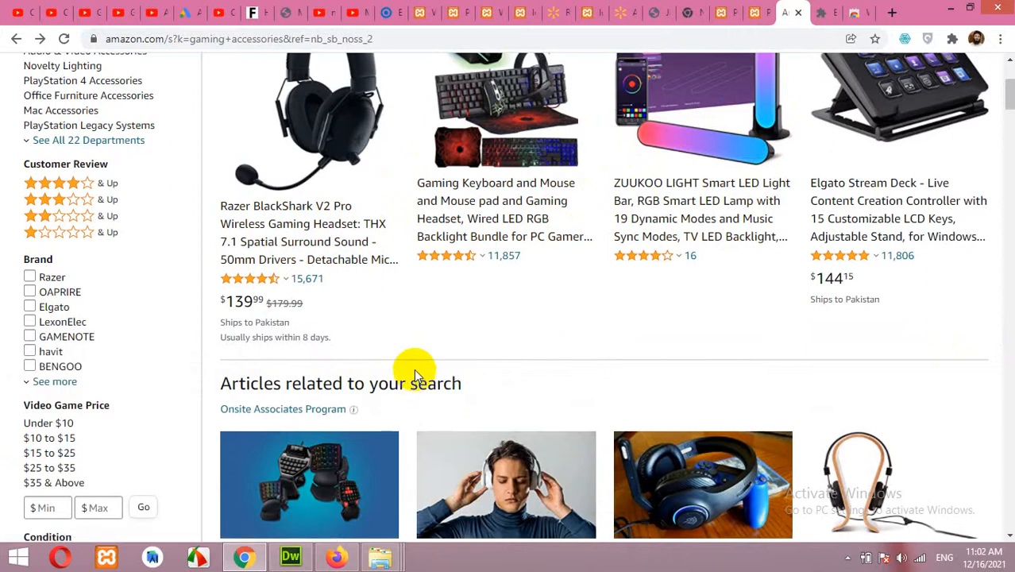
key(ctrl+shift+i)
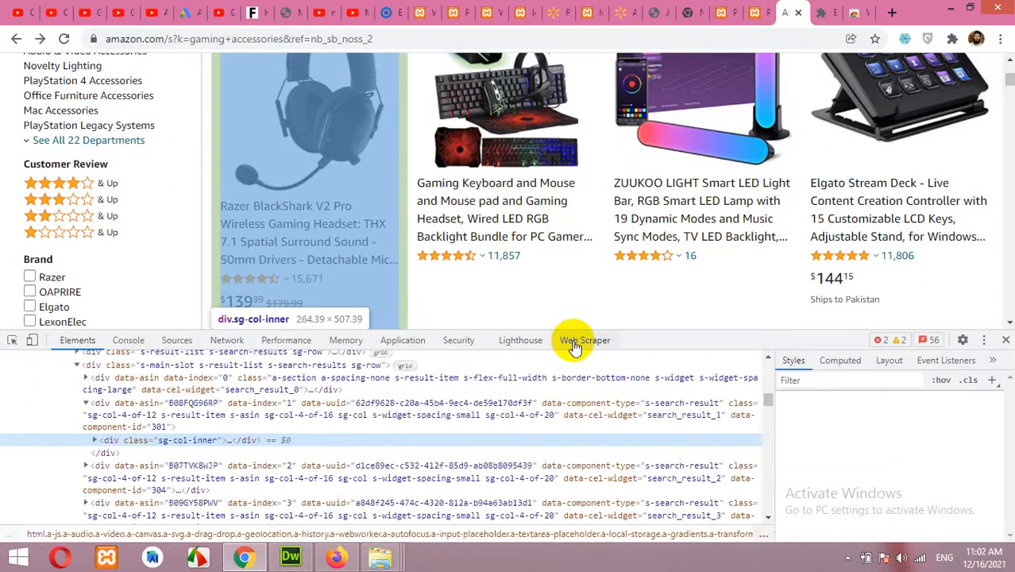
click(573, 342)
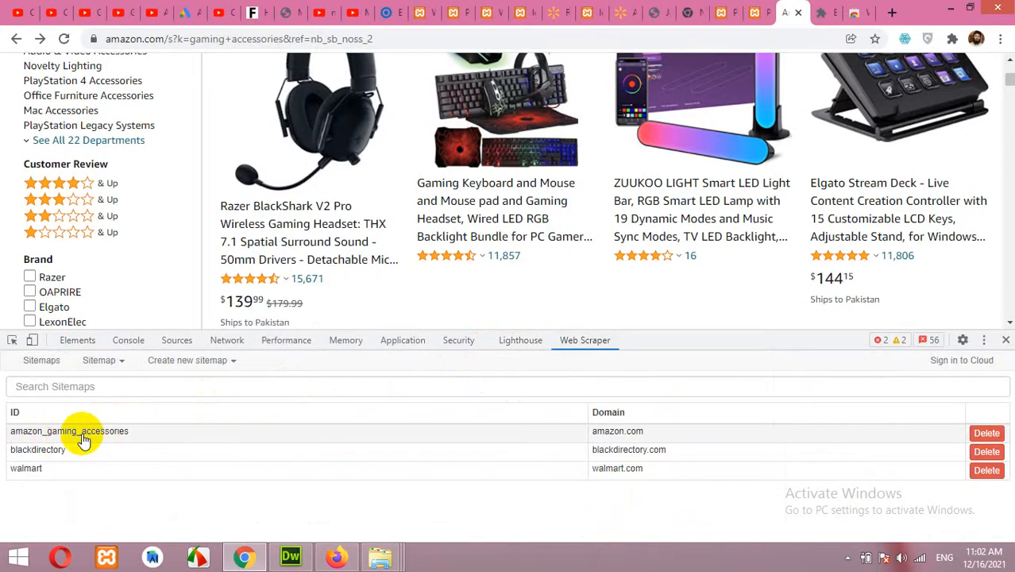
click(124, 440)
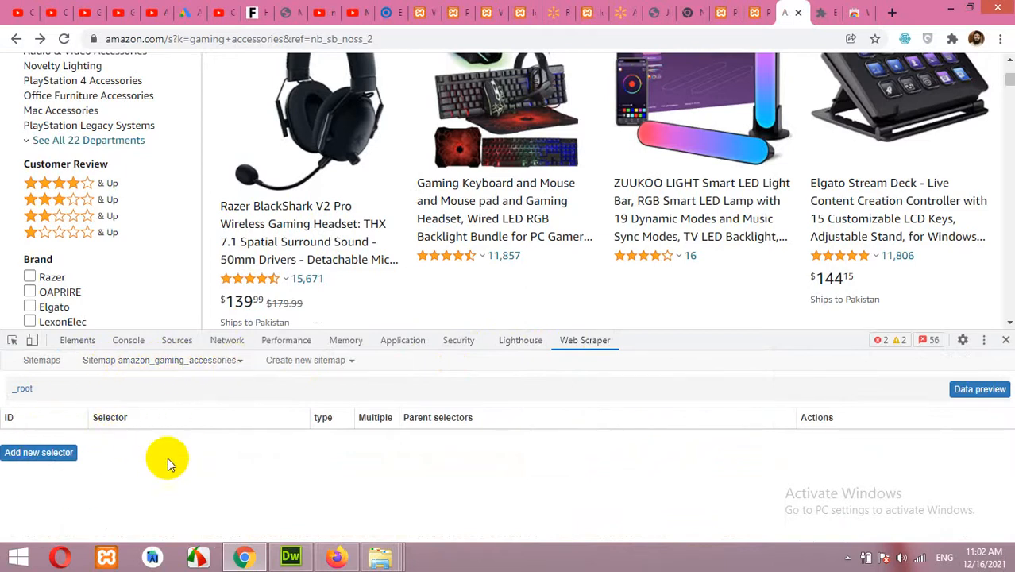
- Add a new selector with the id "name", type Link and multiple elements enabled
click(37, 455)
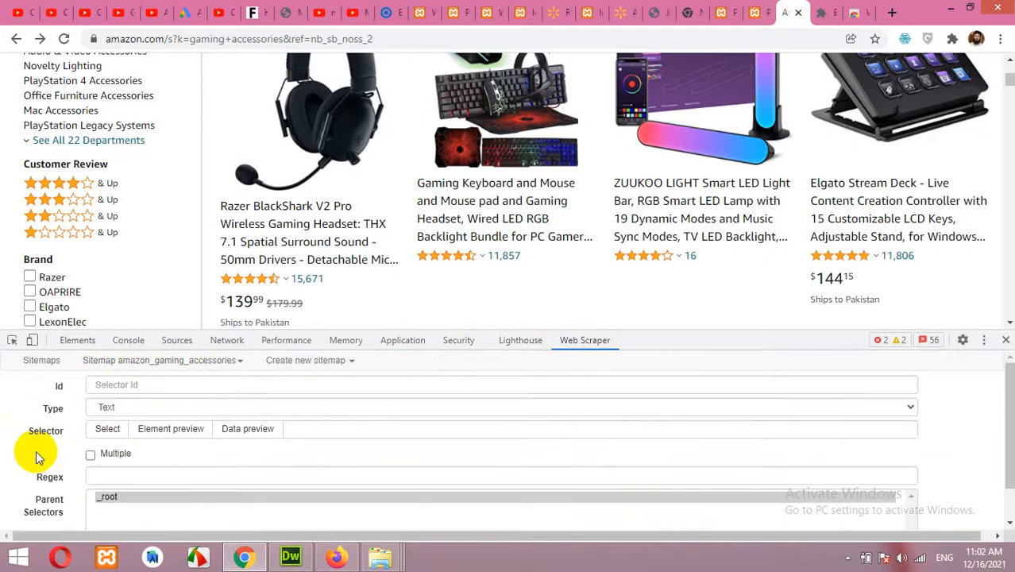
click(130, 384)
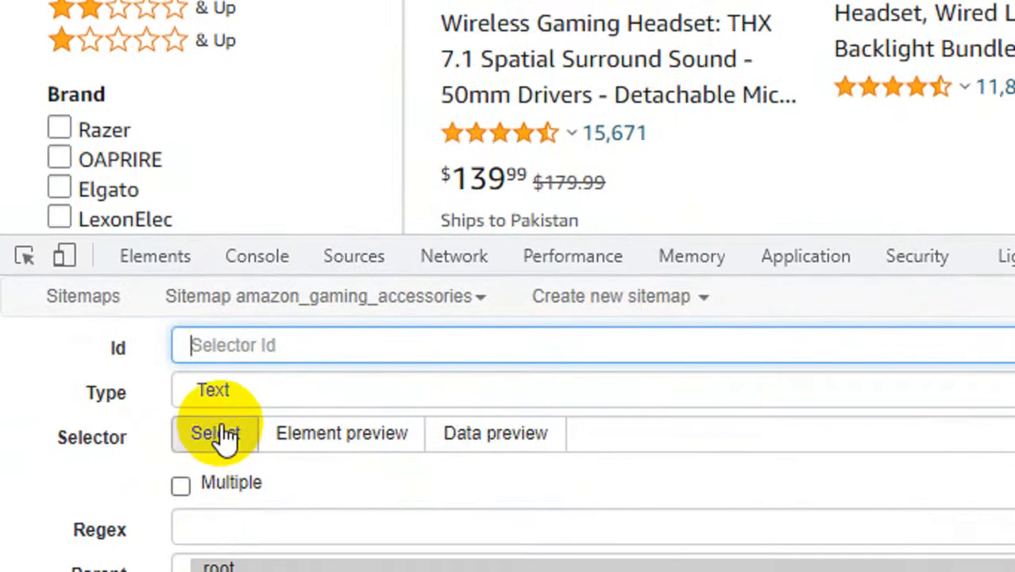
click(228, 350)
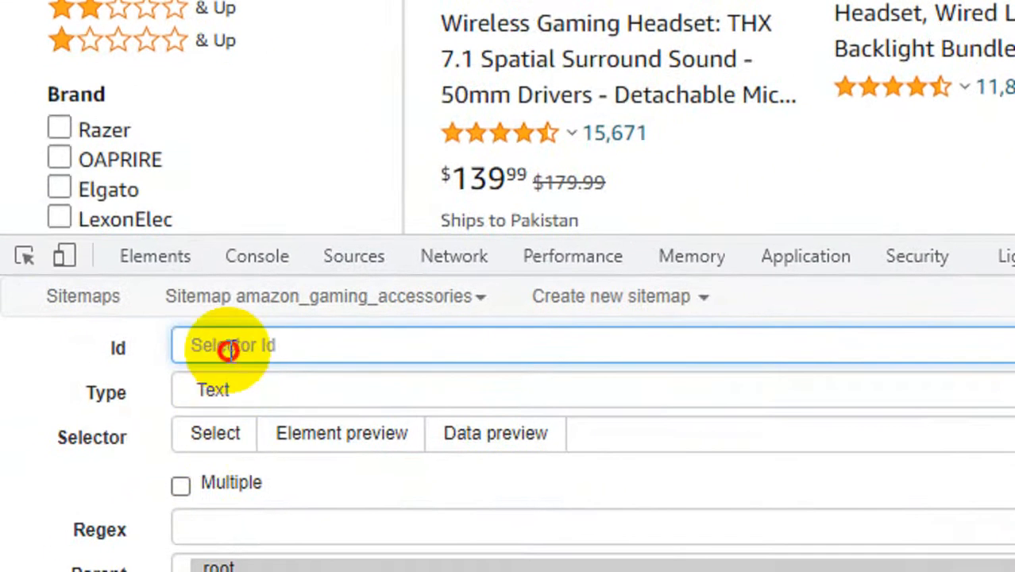
text(name)
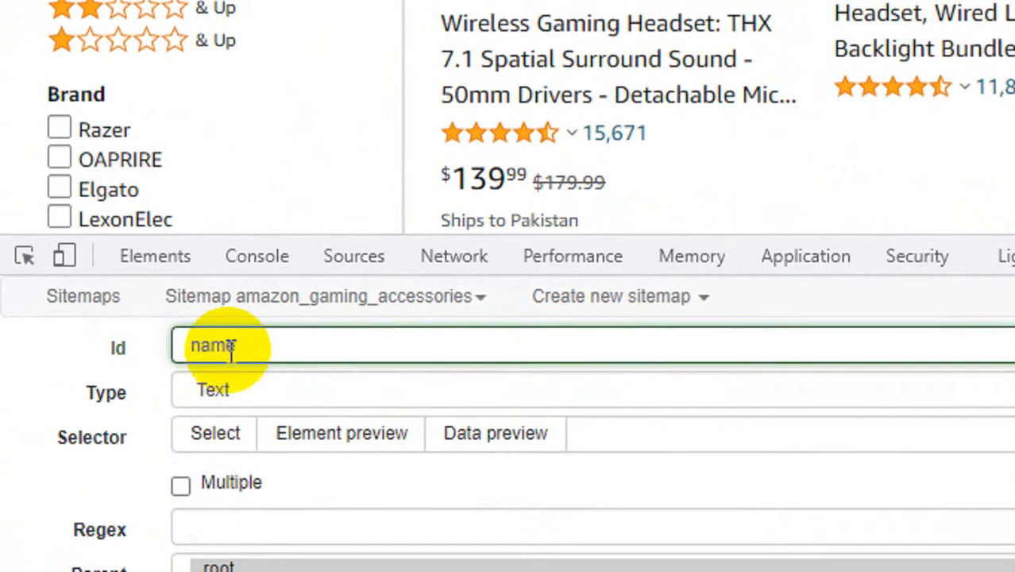
click(225, 393)
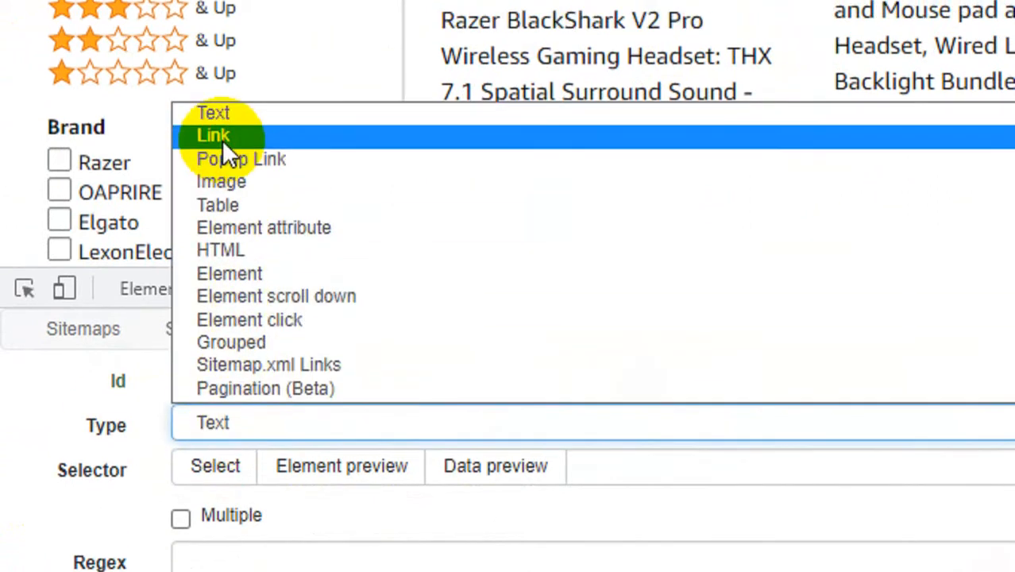
click(222, 107)
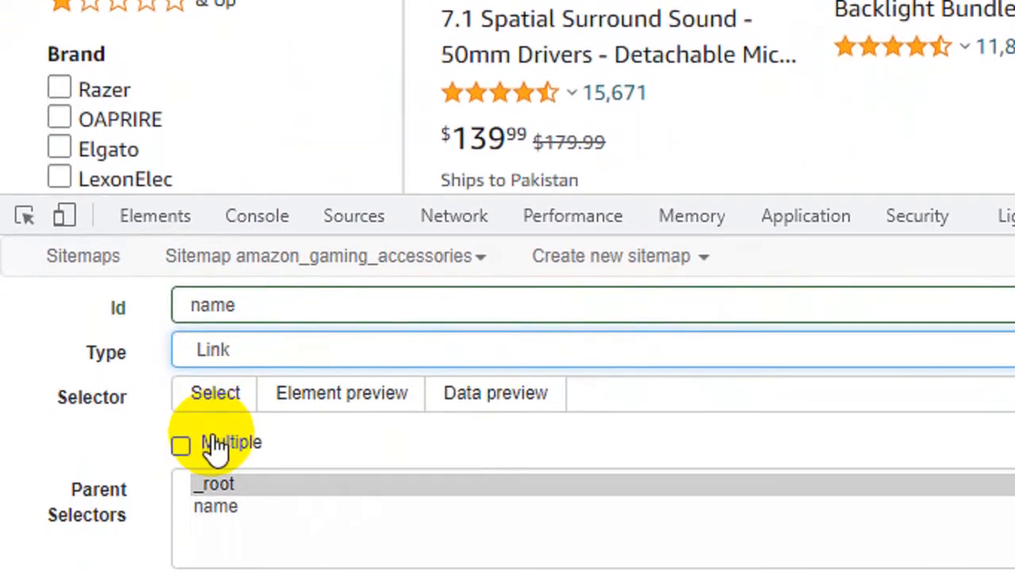
click(215, 513)
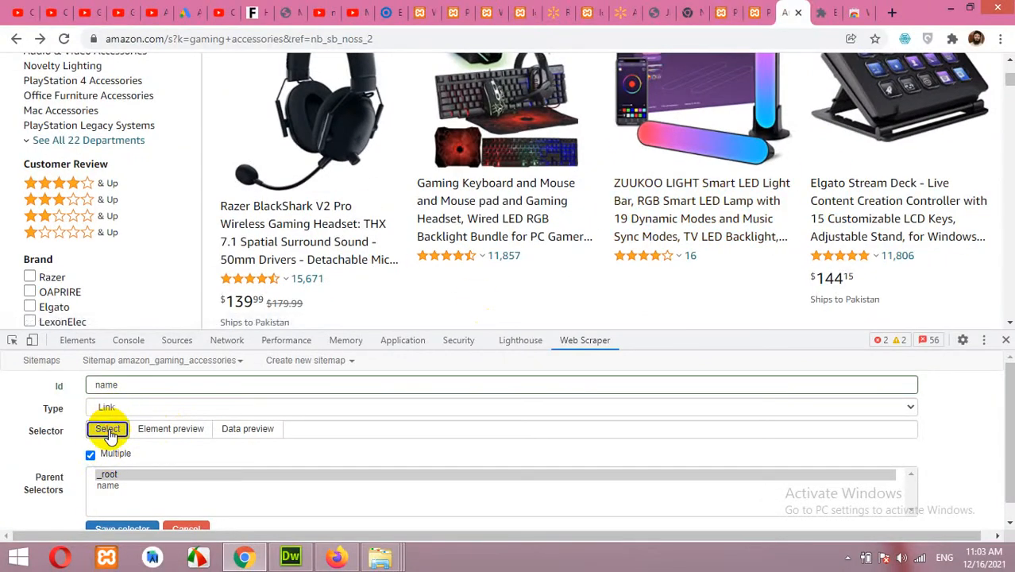
- Start element selection for the name selector and pick the title blocks of the first two products
click(109, 433)
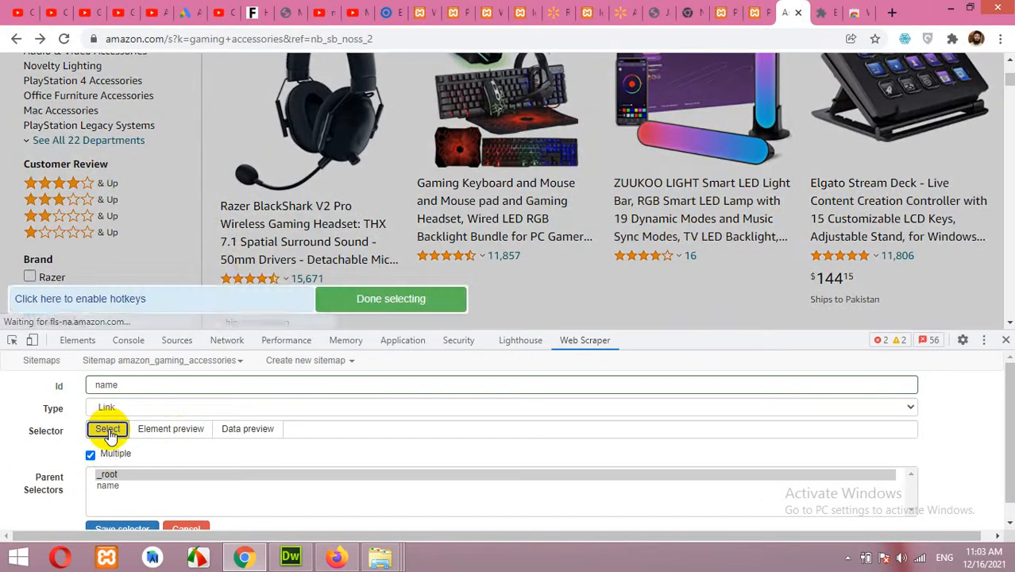
click(298, 236)
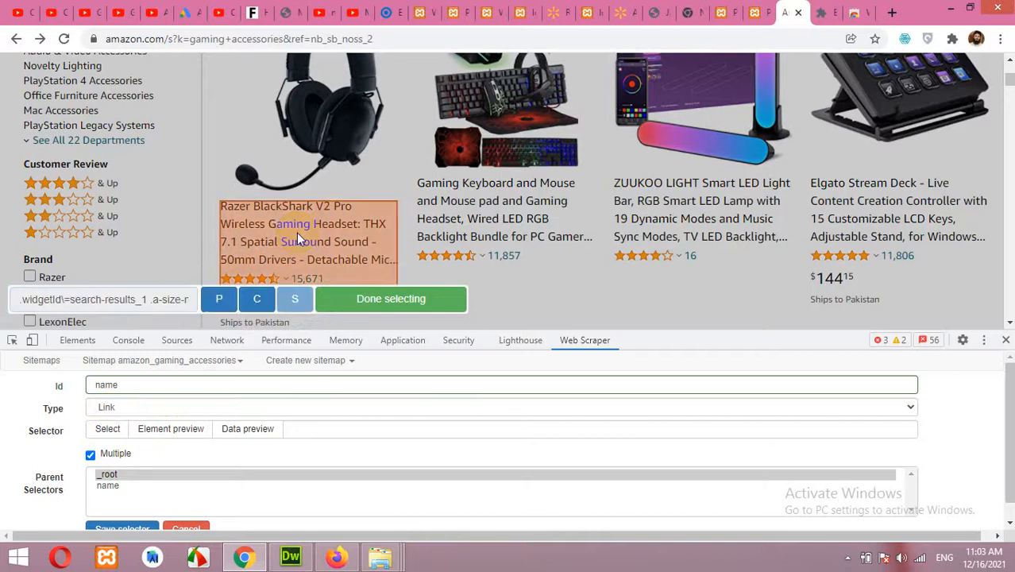
click(455, 227)
- Examine the results page to see which product titles the name selector's highlighting covers and which it misses
scroll(555, 226, down, 3)
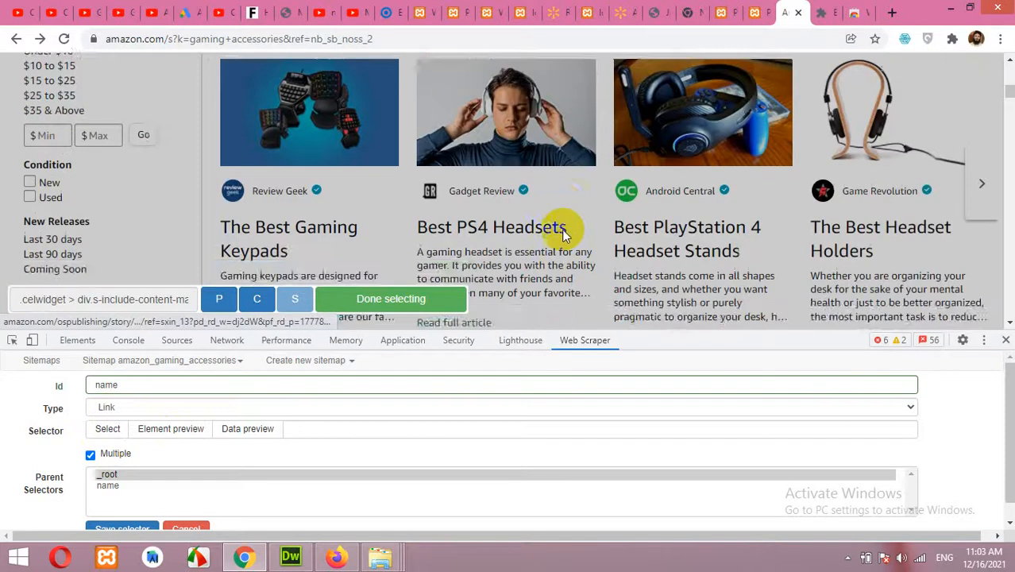
scroll(559, 225, down, 3)
scroll(556, 220, down, 3)
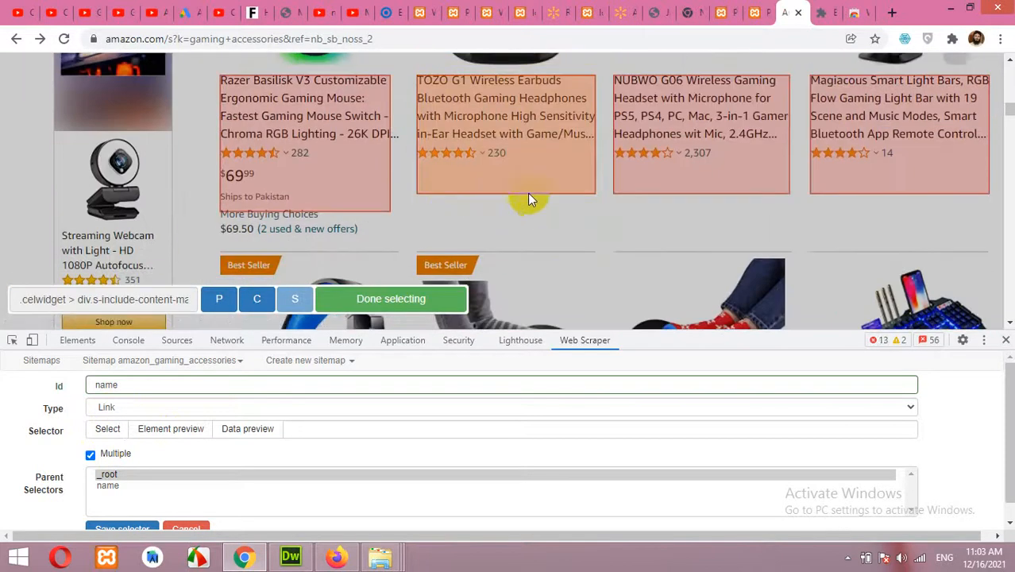
scroll(532, 199, up, 4)
scroll(294, 163, up, 3)
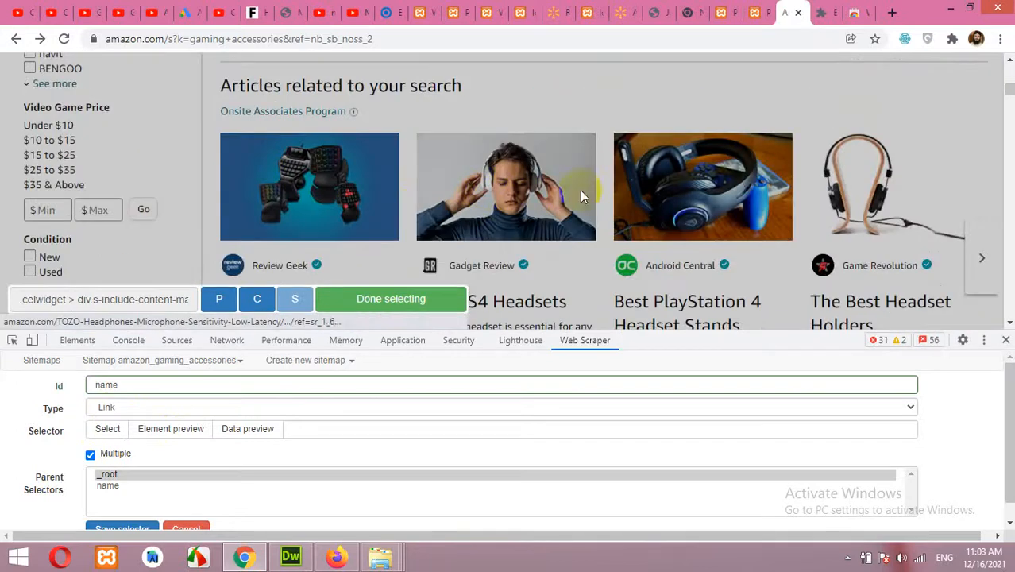
scroll(594, 231, down, 9)
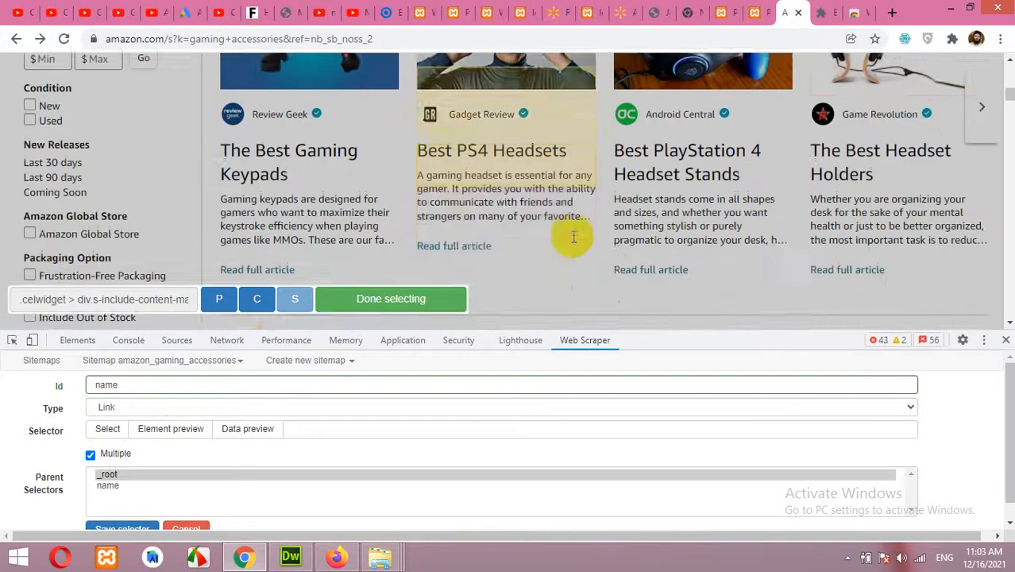
scroll(508, 233, down, 6)
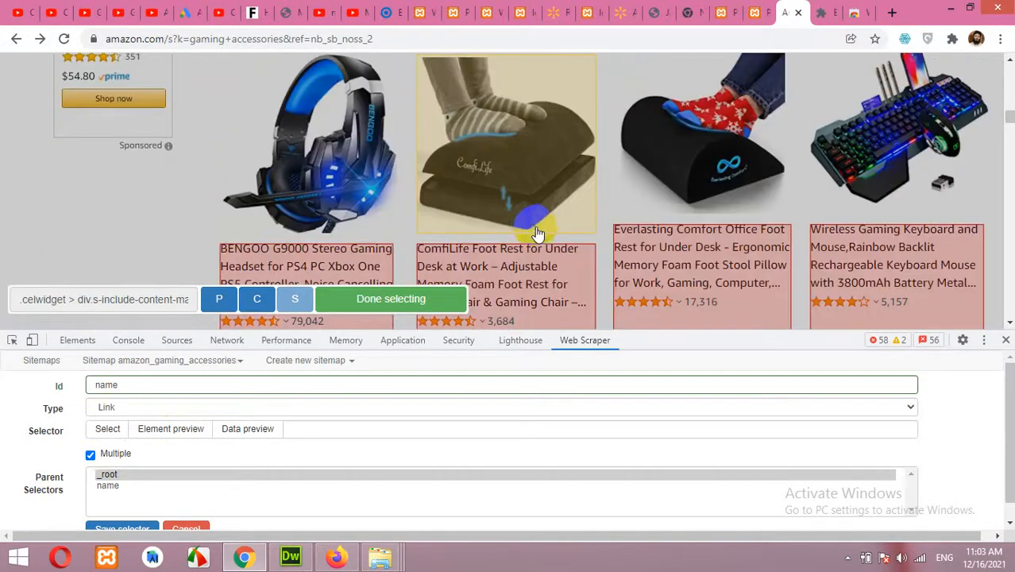
scroll(594, 231, down, 2)
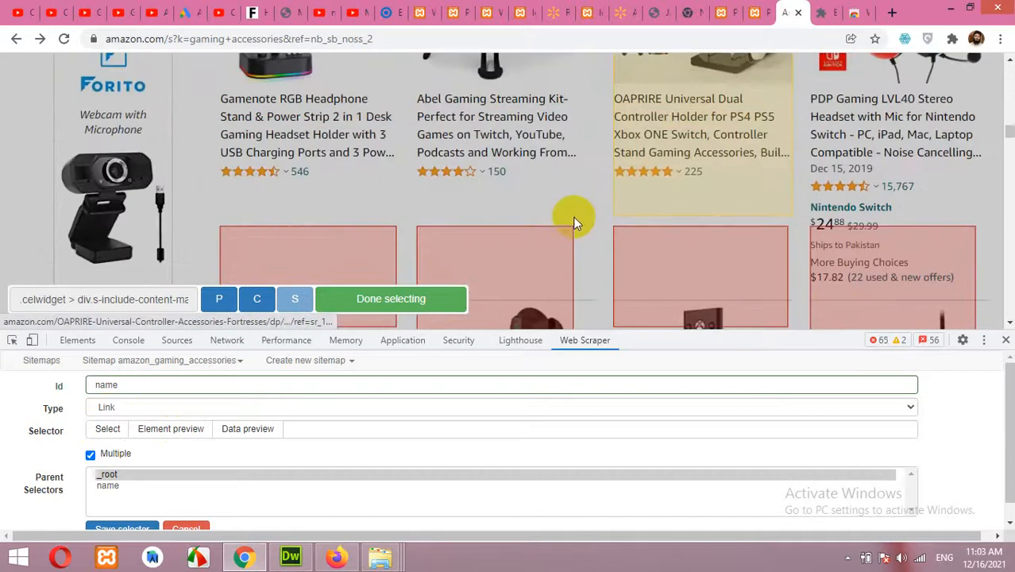
scroll(572, 219, down, 5)
scroll(571, 223, down, 7)
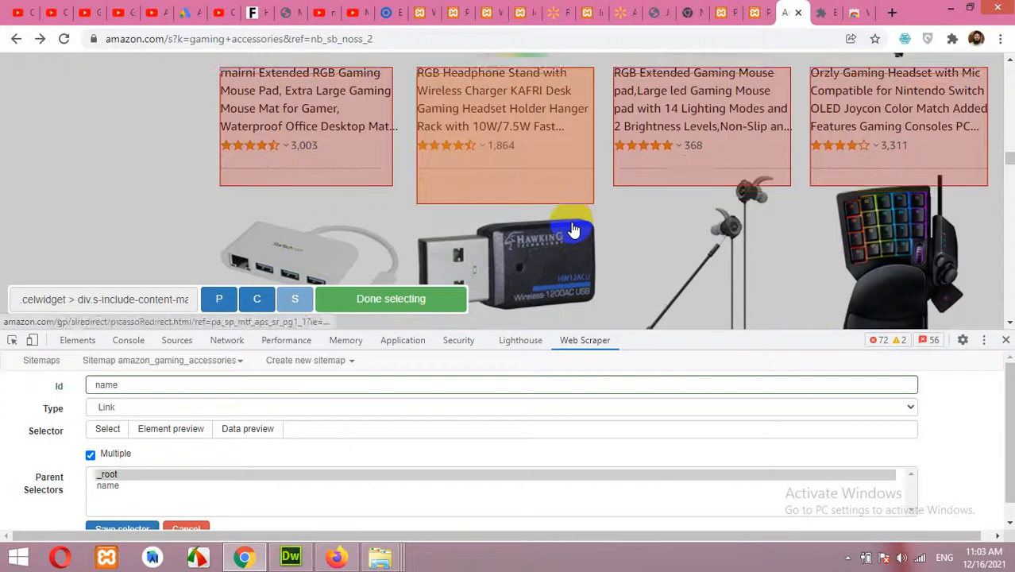
scroll(573, 226, up, 2)
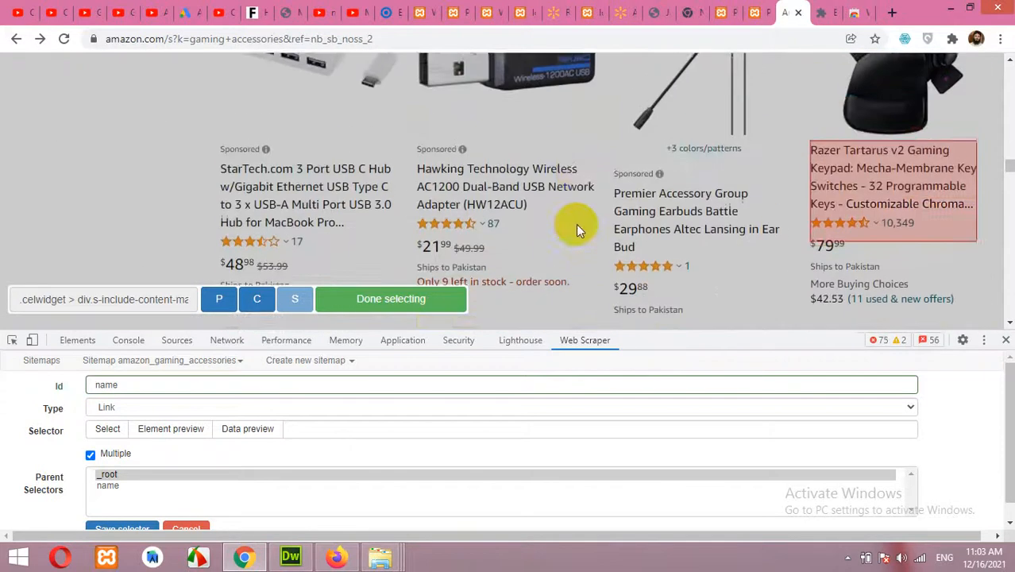
scroll(580, 226, up, 1)
scroll(598, 224, down, 1)
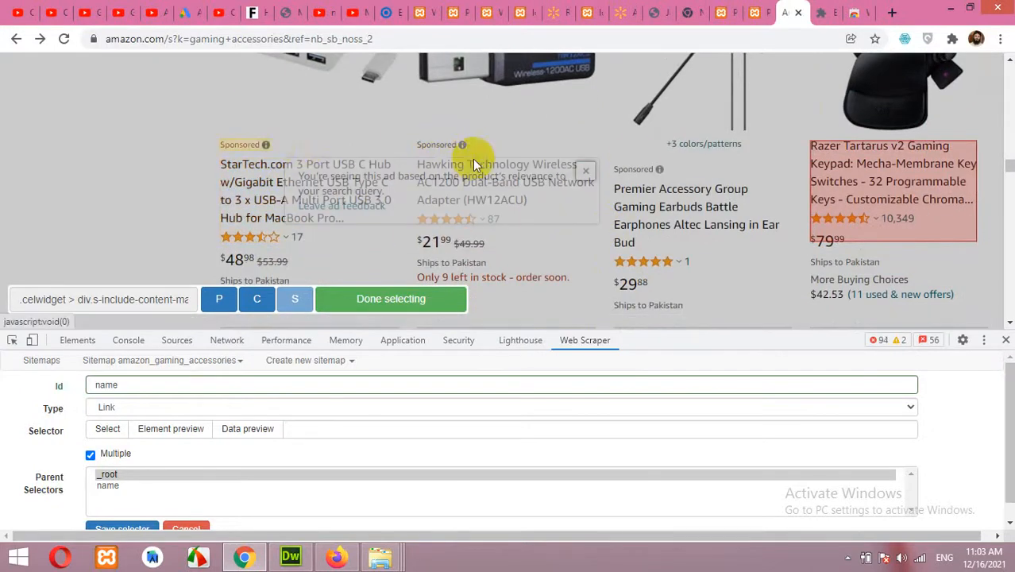
scroll(826, 224, down, 8)
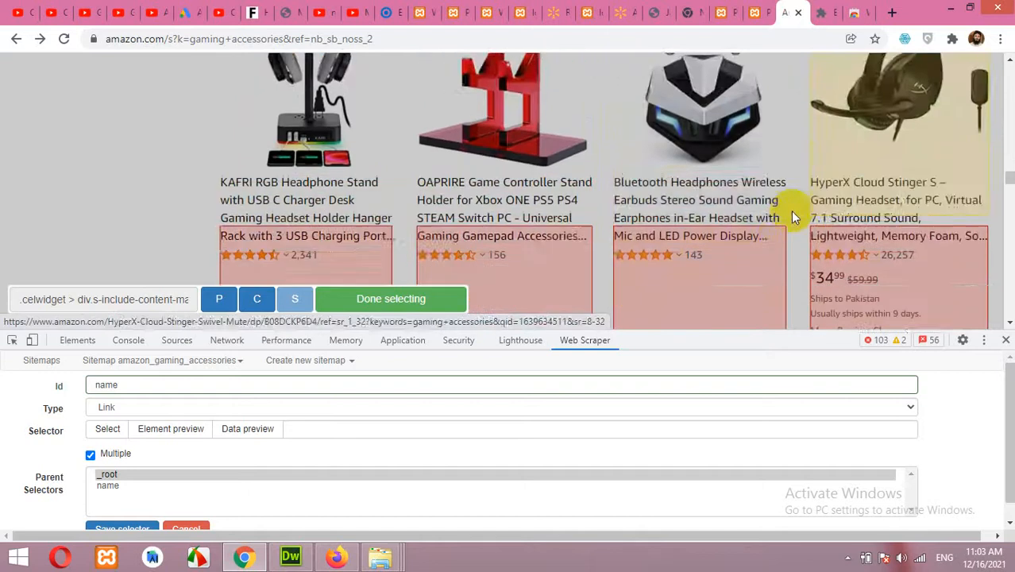
scroll(750, 208, down, 4)
scroll(746, 208, up, 2)
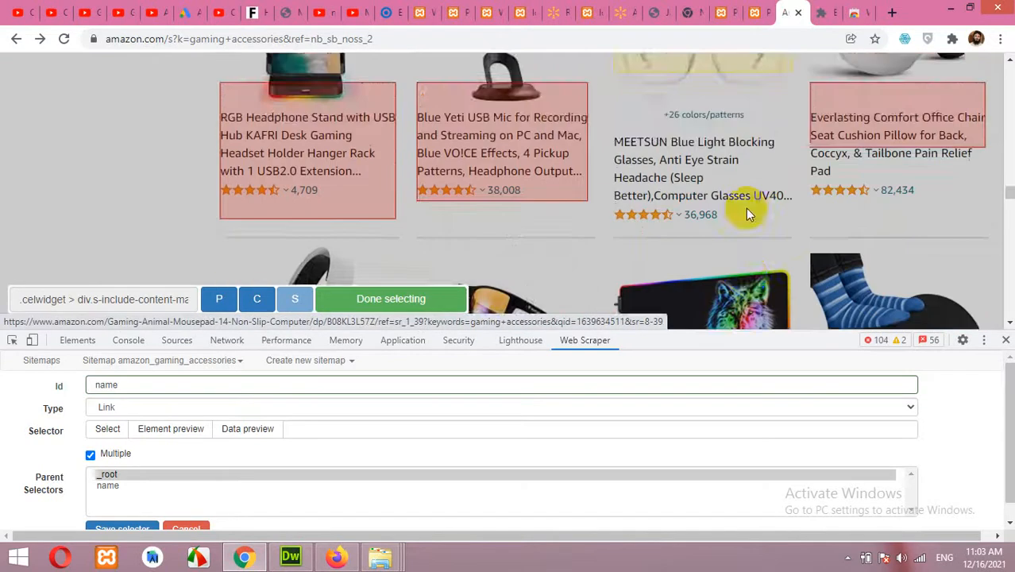
scroll(727, 220, up, 2)
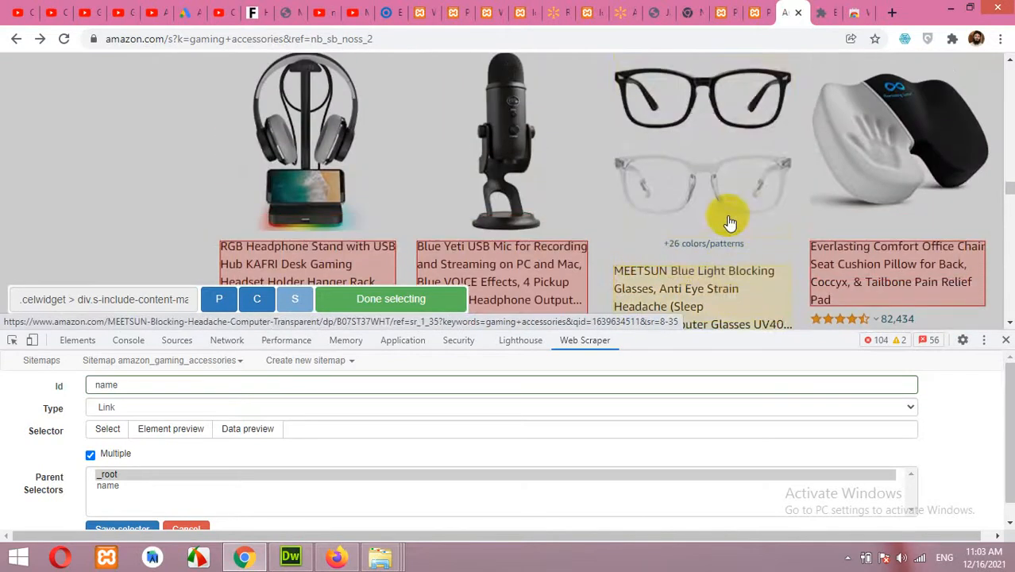
- Add the title block of the MEETSUN blue light blocking glasses to the name selector's picked elements
scroll(730, 215, down, 3)
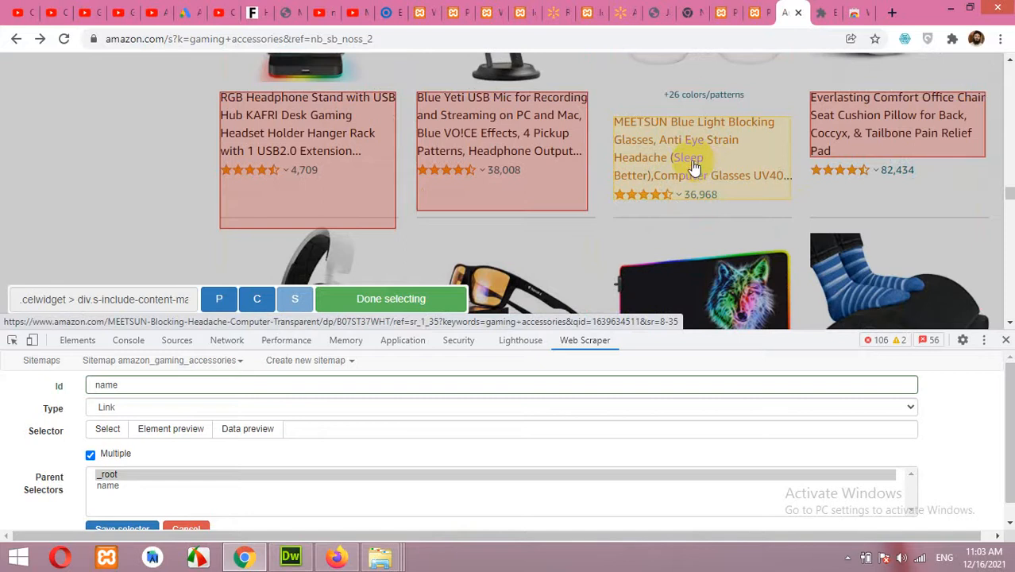
click(693, 166)
scroll(550, 220, down, 4)
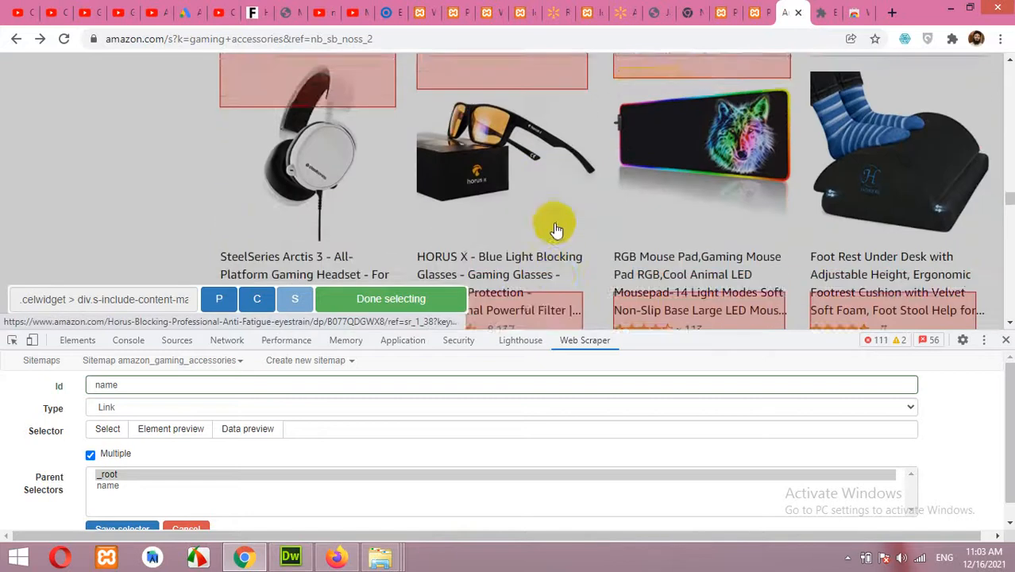
- Examine the remaining results down to the related searches for product titles covered or missed by the name selection
scroll(555, 229, down, 10)
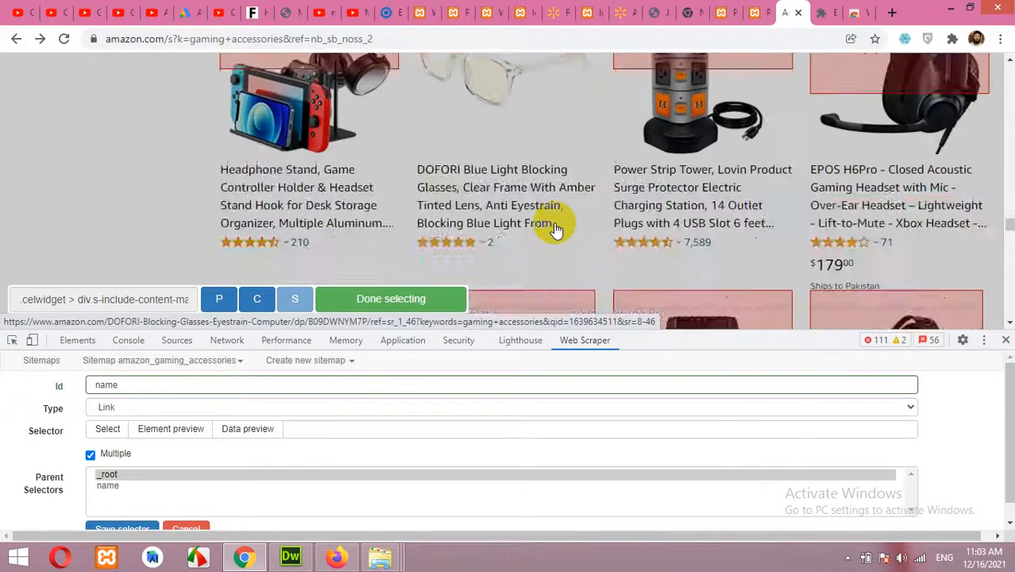
scroll(555, 229, down, 3)
scroll(555, 222, up, 3)
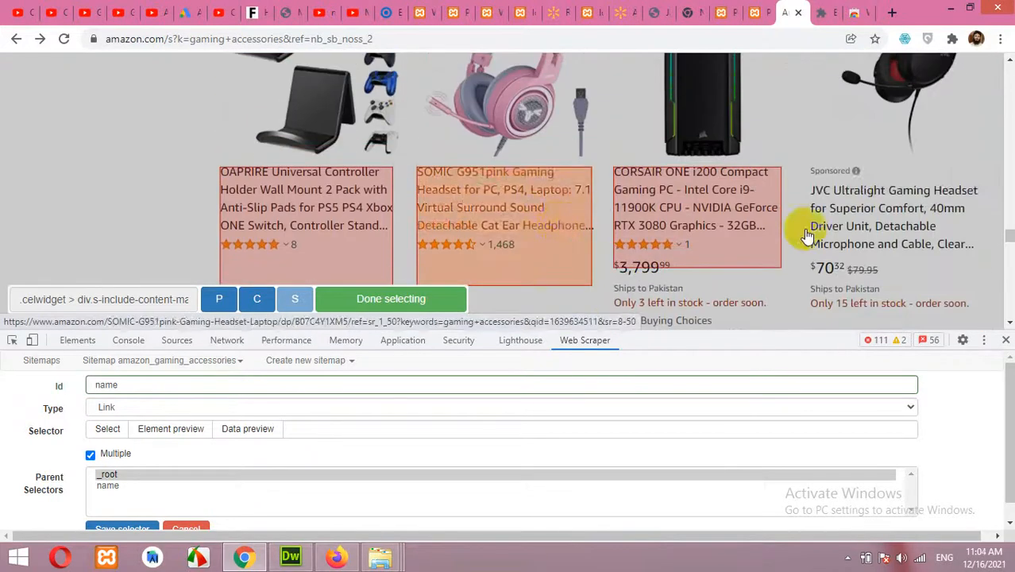
scroll(550, 225, down, 6)
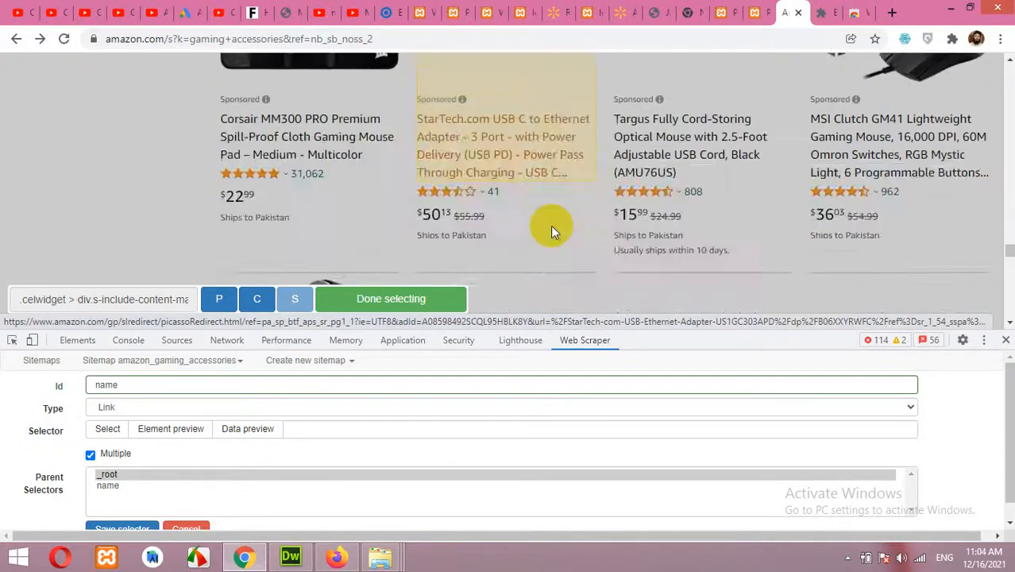
scroll(550, 226, down, 4)
scroll(550, 226, up, 5)
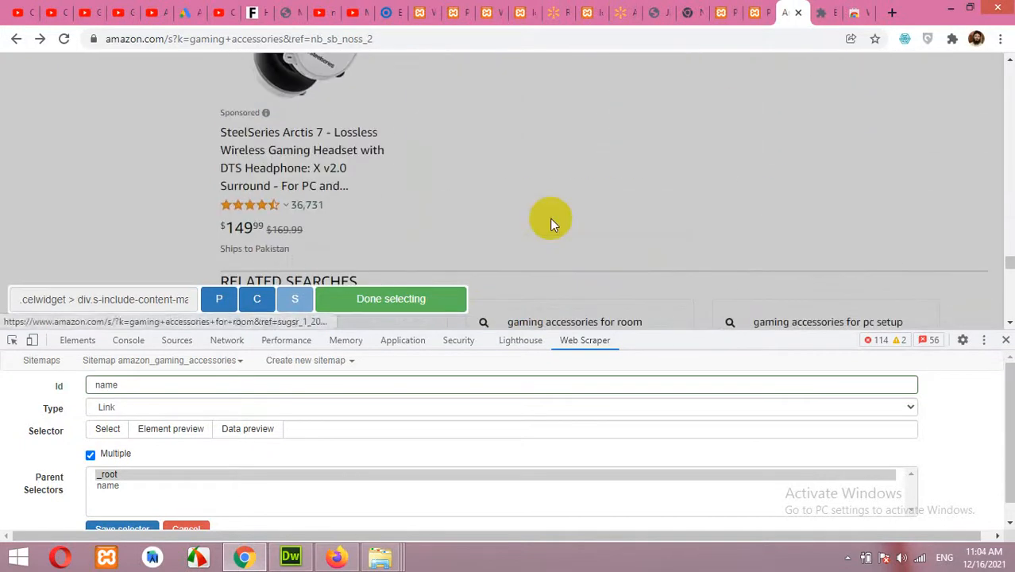
scroll(551, 225, down, 5)
scroll(551, 224, up, 1)
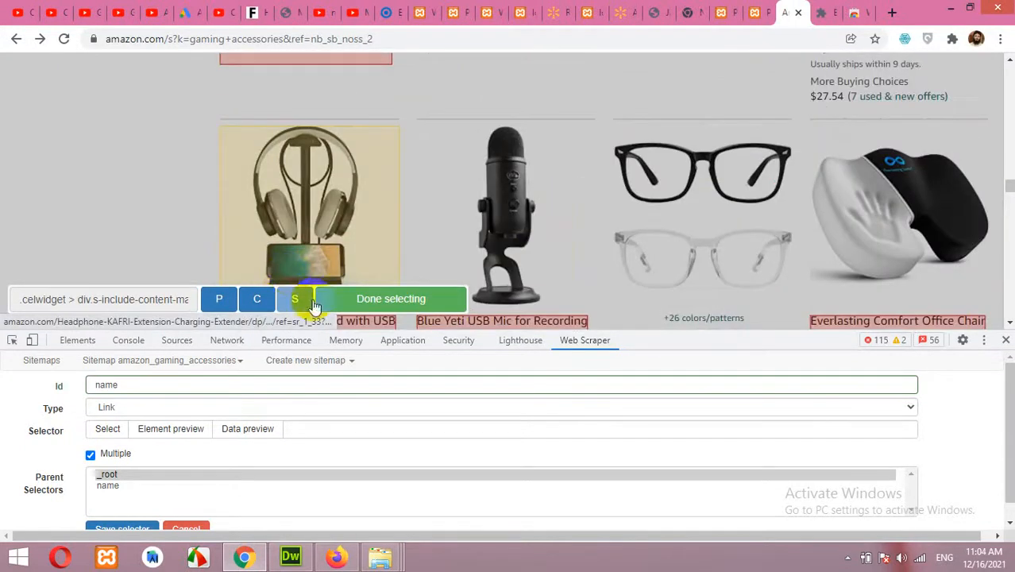
- Finish the element selection and save the name selector under _root
click(377, 298)
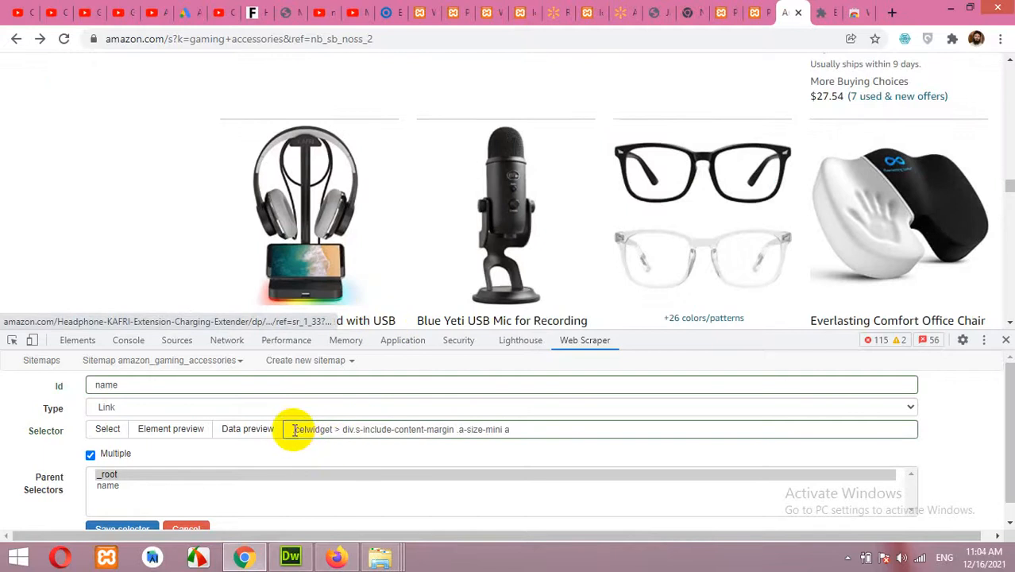
scroll(495, 249, up, 1)
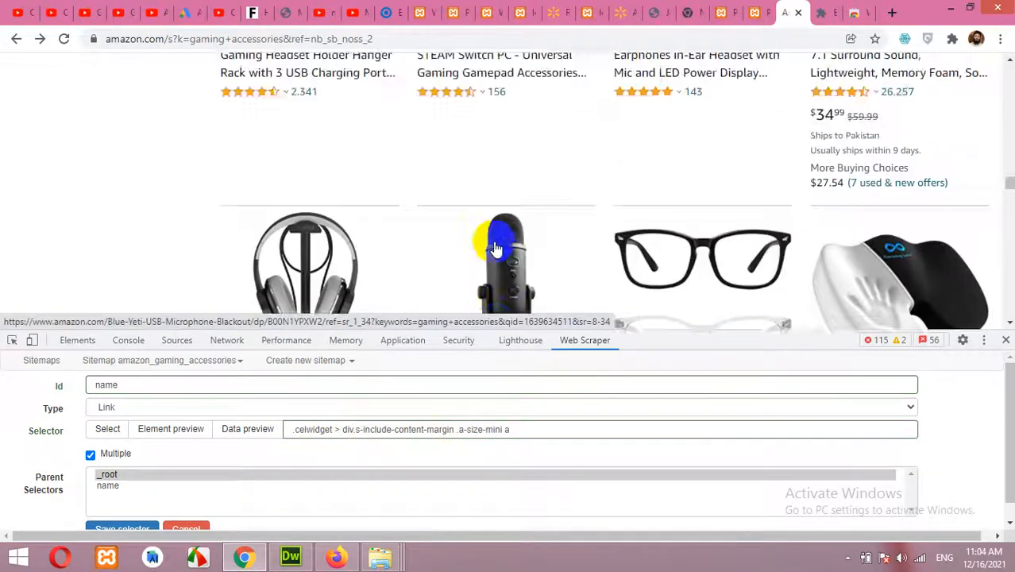
scroll(495, 250, down, 10)
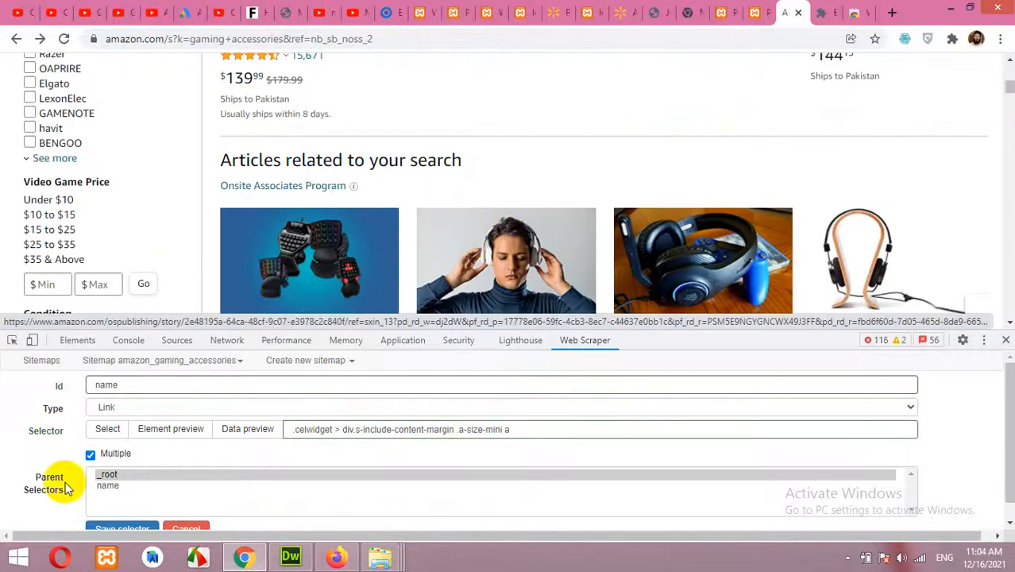
scroll(79, 500, down, 1)
click(112, 517)
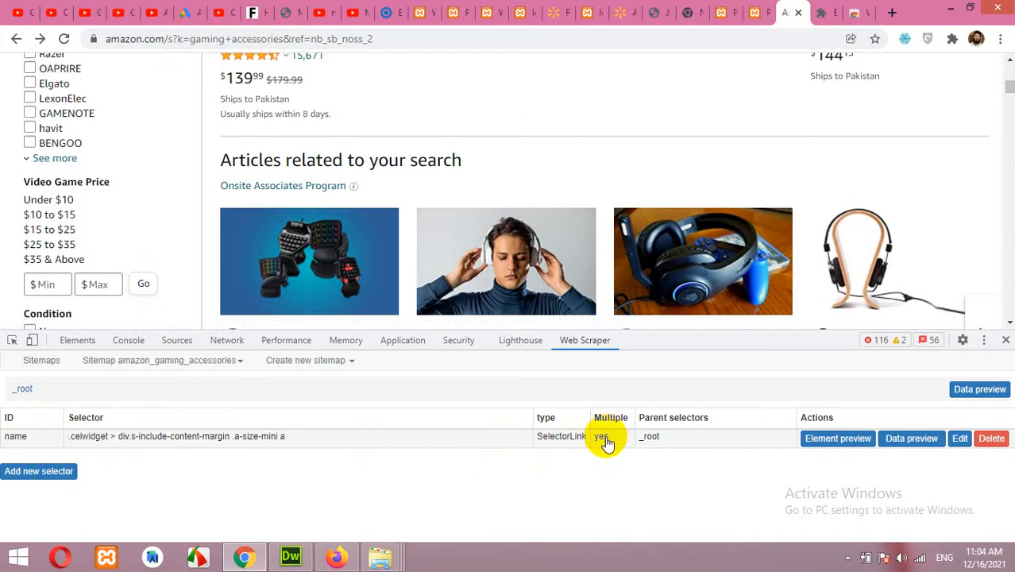
- Go into the name selector's child level and load the Razer BlackShark V2 Pro headset's product page
scroll(431, 256, down, 1)
scroll(436, 255, up, 3)
scroll(437, 255, up, 4)
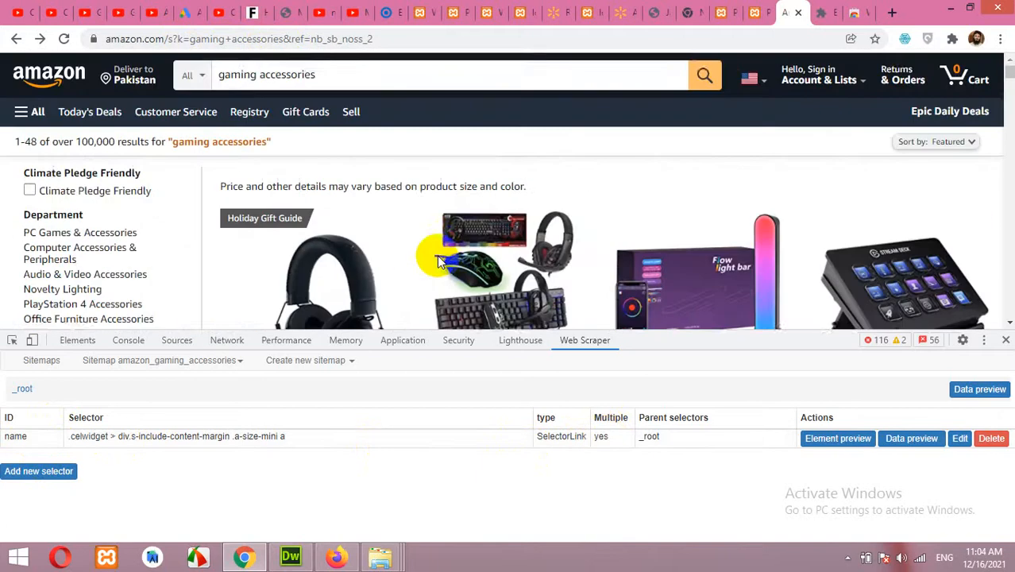
scroll(437, 255, down, 2)
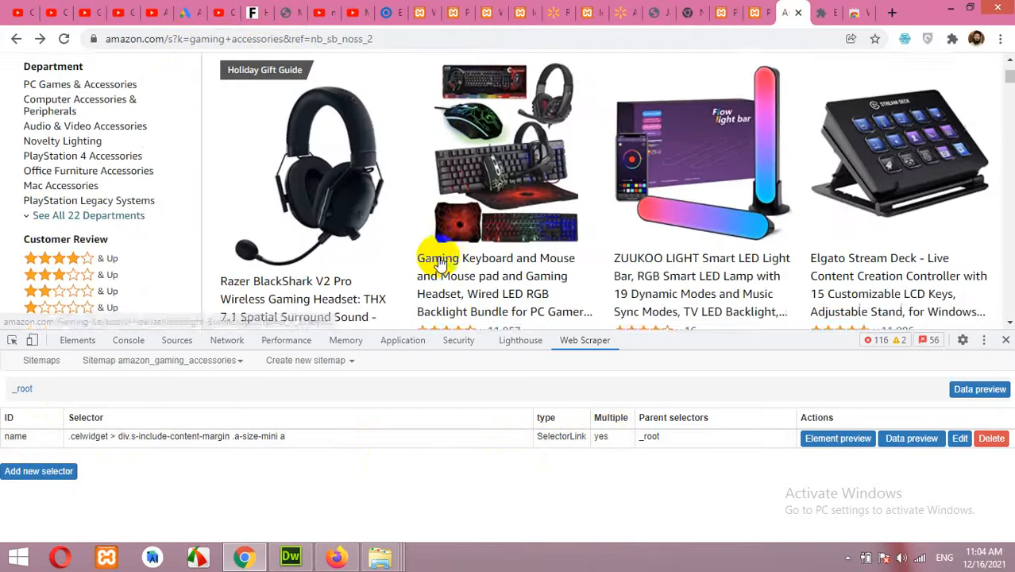
click(84, 441)
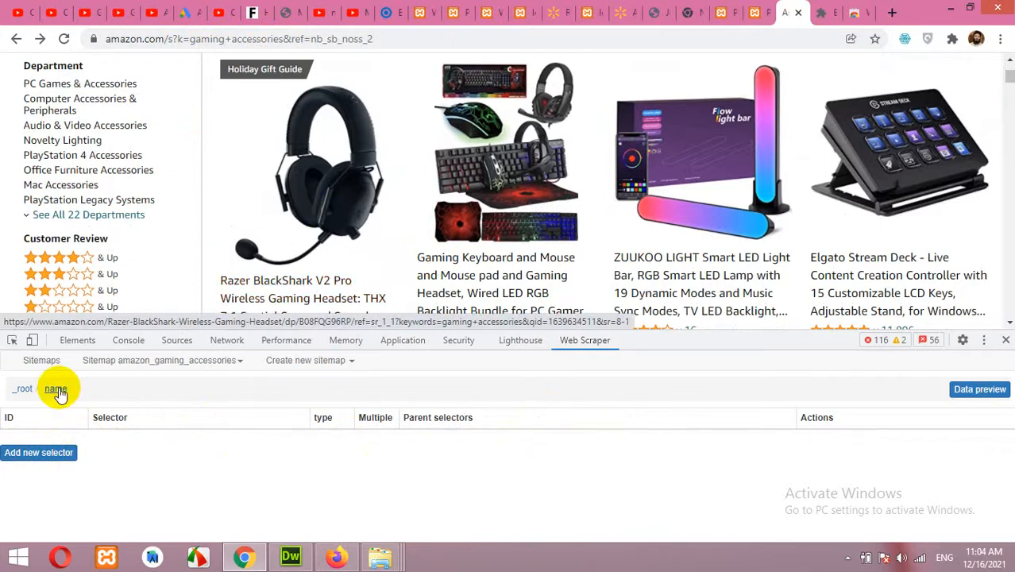
click(304, 227)
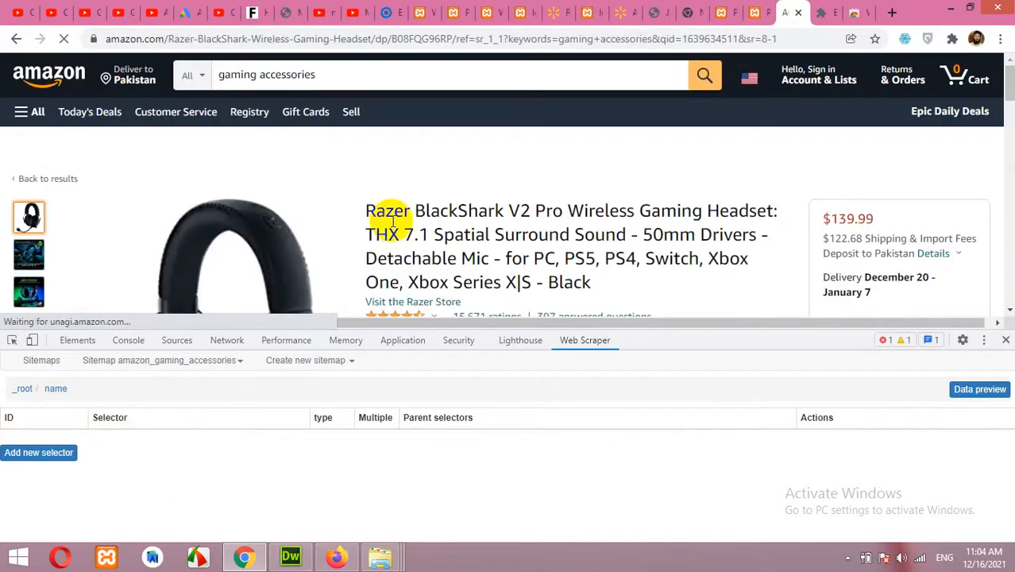
scroll(309, 228, down, 2)
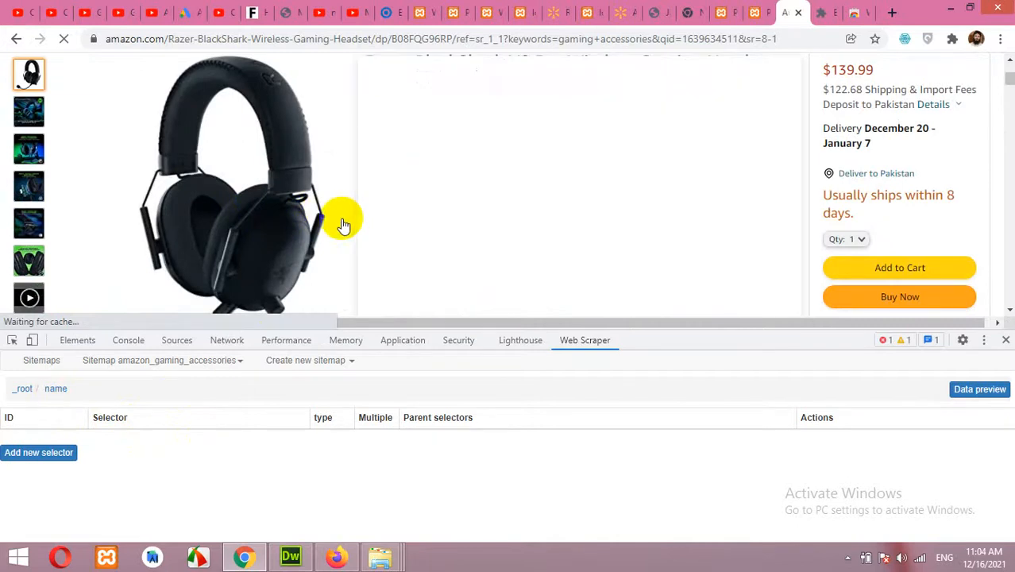
scroll(342, 225, up, 1)
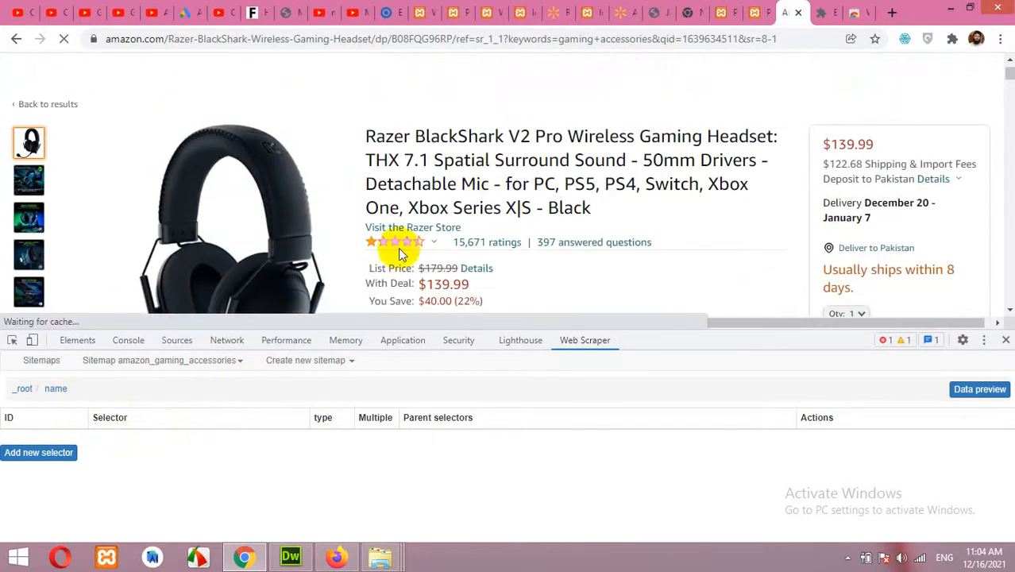
- Add a Text selector with the id "title" under name, pick the product title heading as its element and save it
click(44, 453)
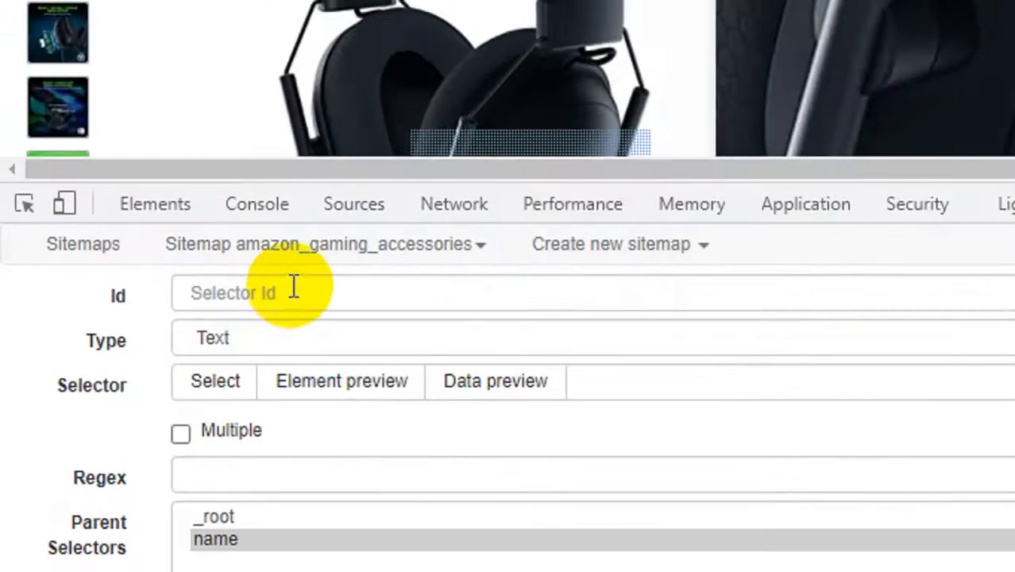
click(194, 341)
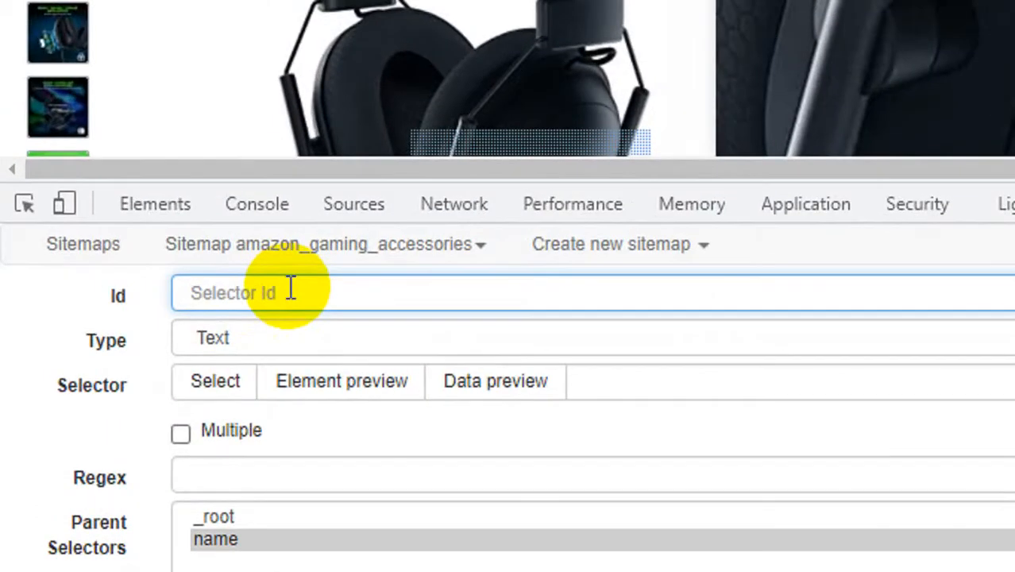
text(title)
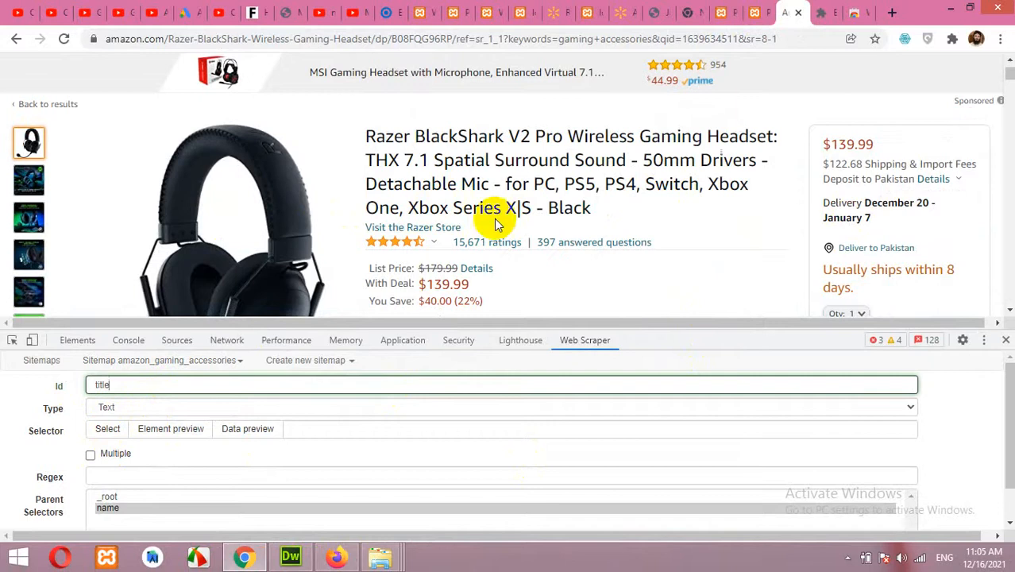
click(105, 432)
click(475, 187)
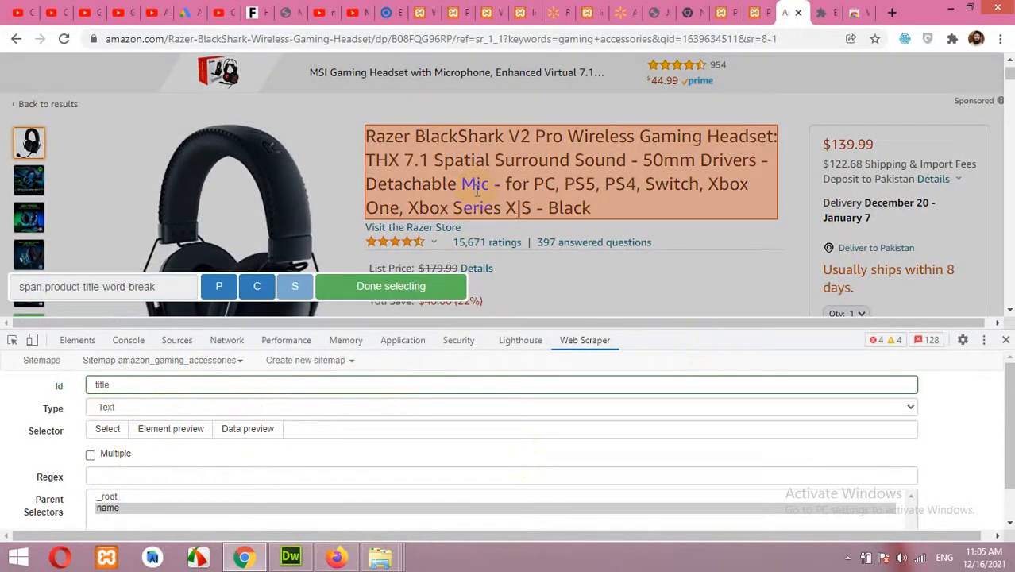
click(413, 290)
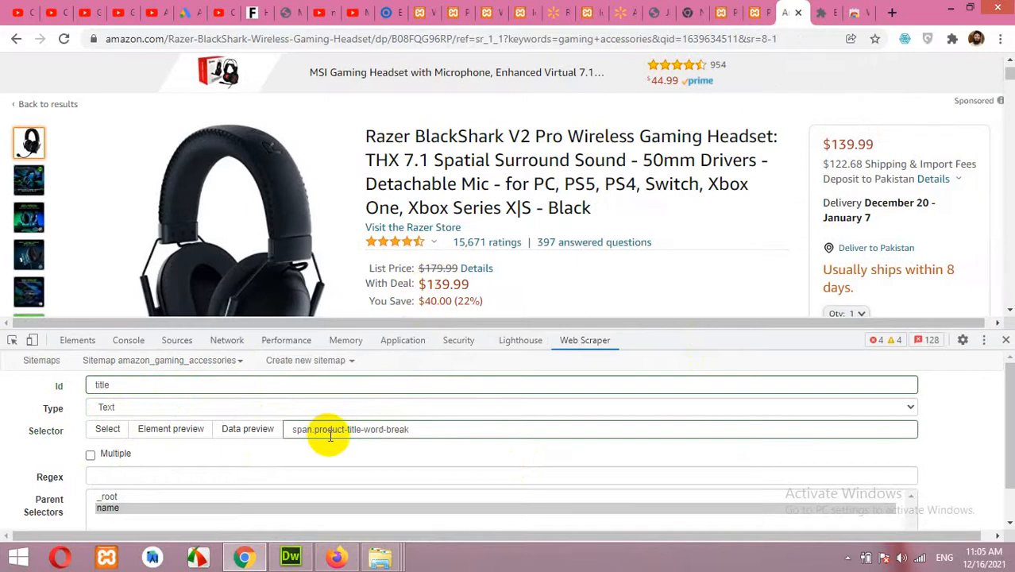
scroll(330, 435, down, 1)
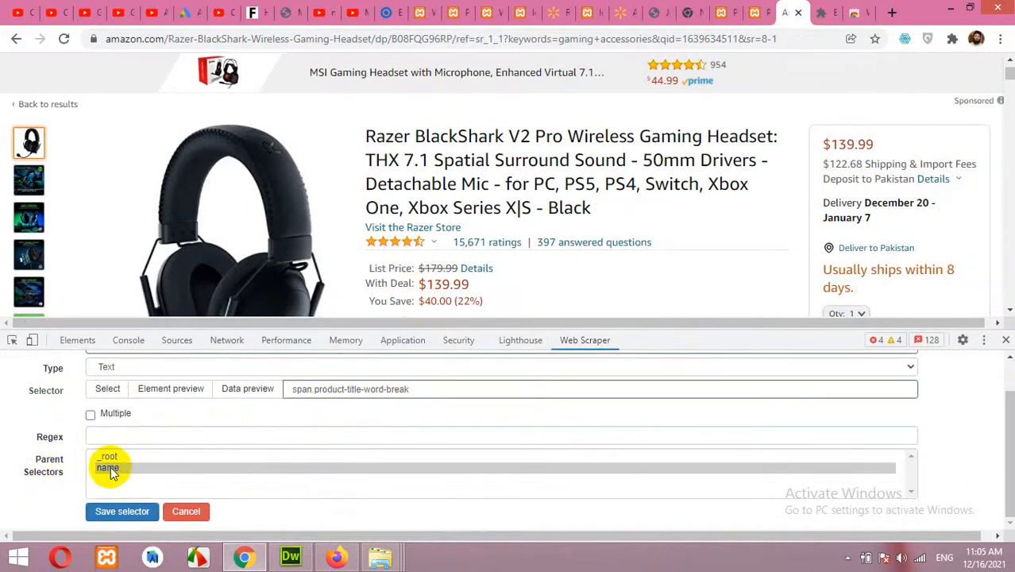
click(131, 510)
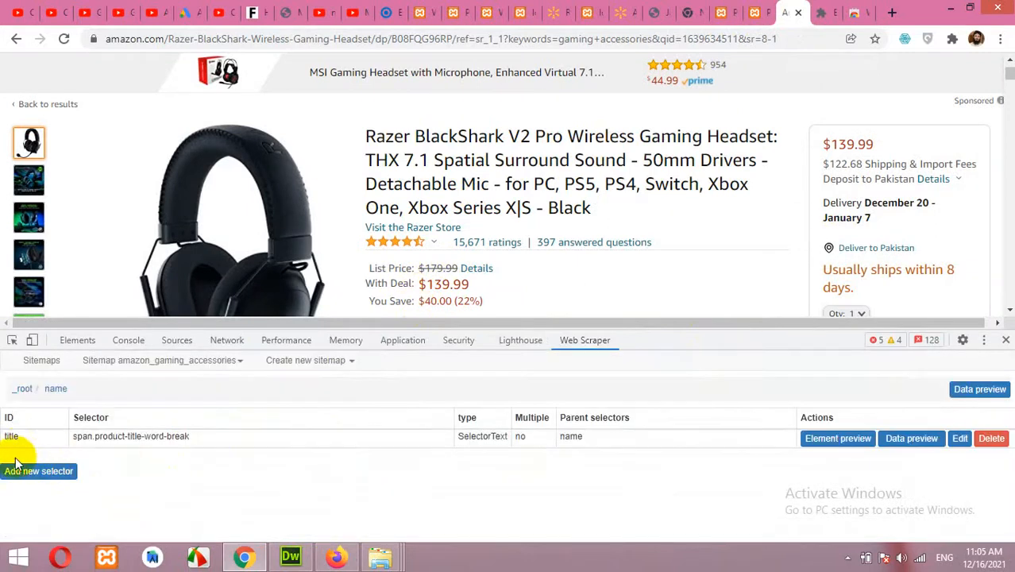
- Add a Text selector with the id "price" under name, pick the With Deal price as its element and save it
click(38, 471)
click(500, 384)
text(price)
click(107, 429)
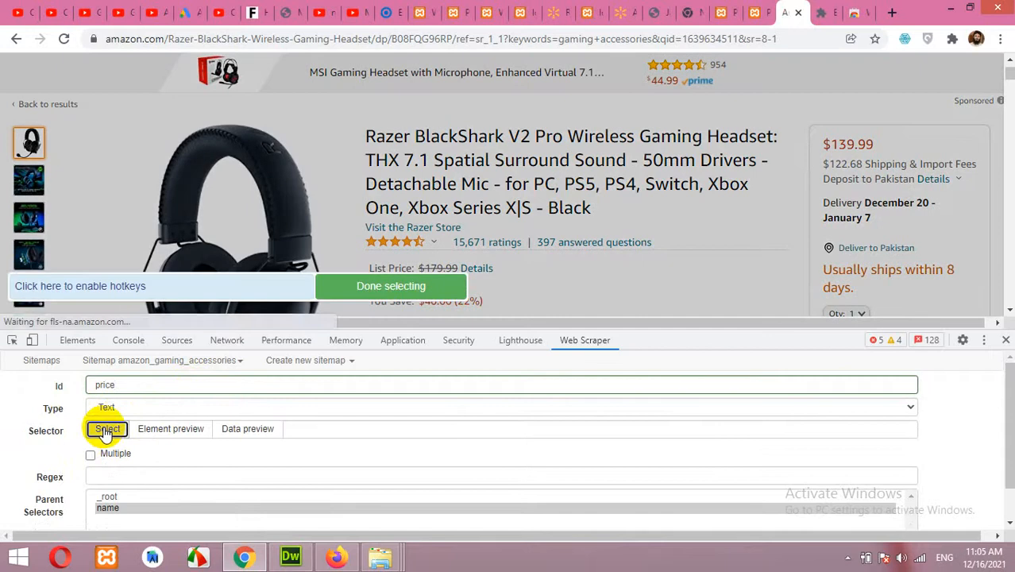
scroll(469, 224, down, 1)
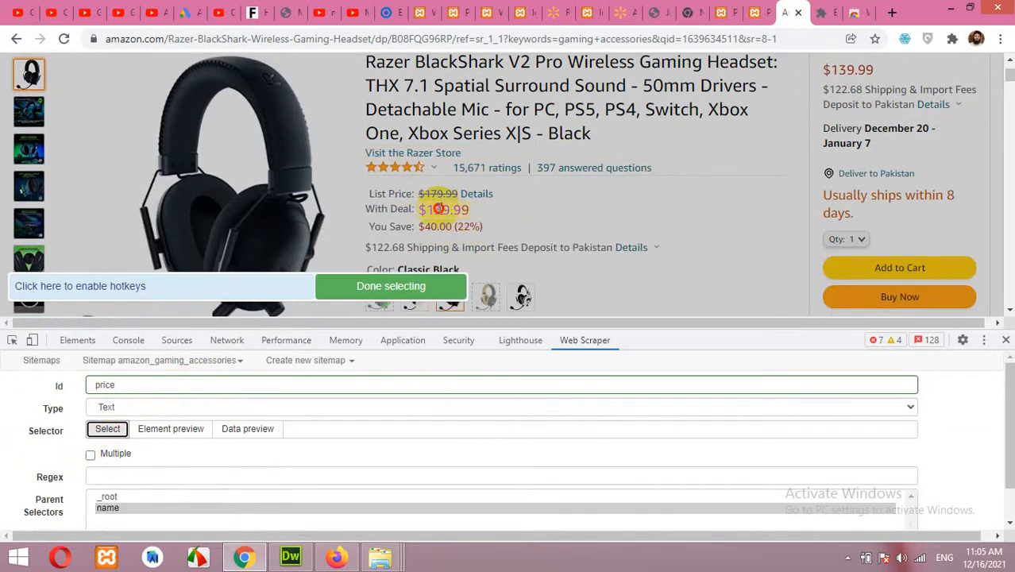
click(439, 209)
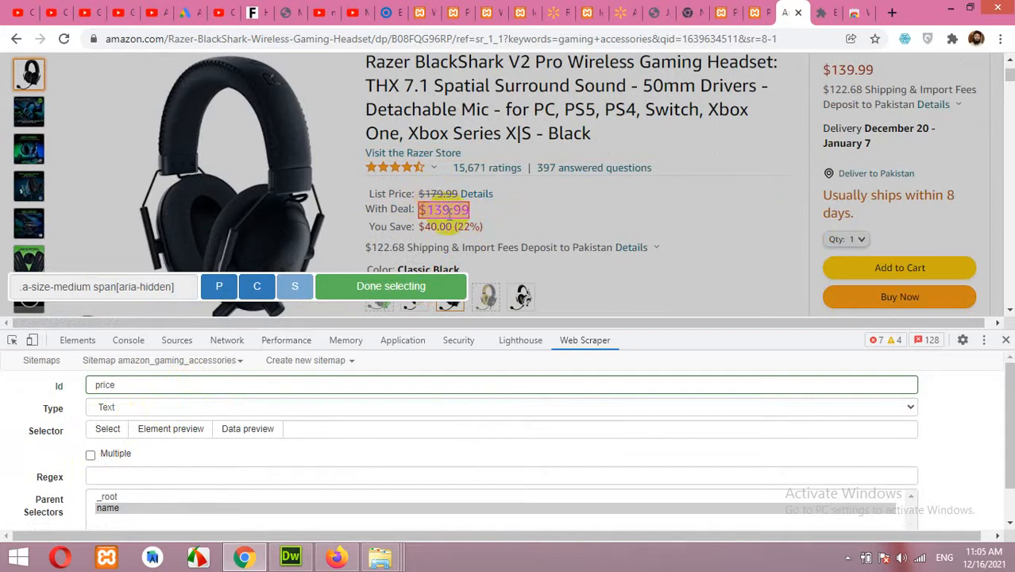
click(393, 287)
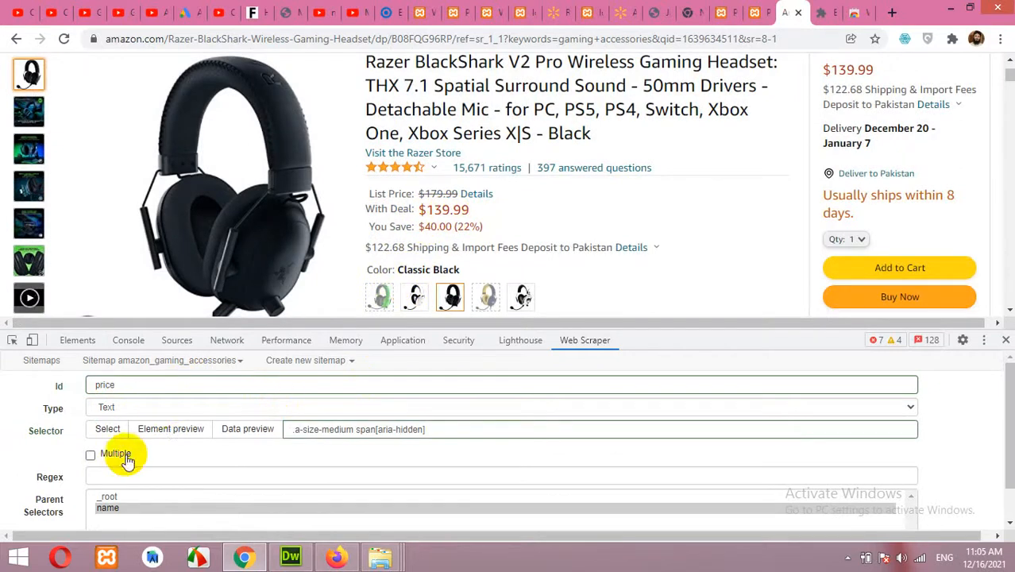
scroll(125, 453, down, 1)
click(125, 510)
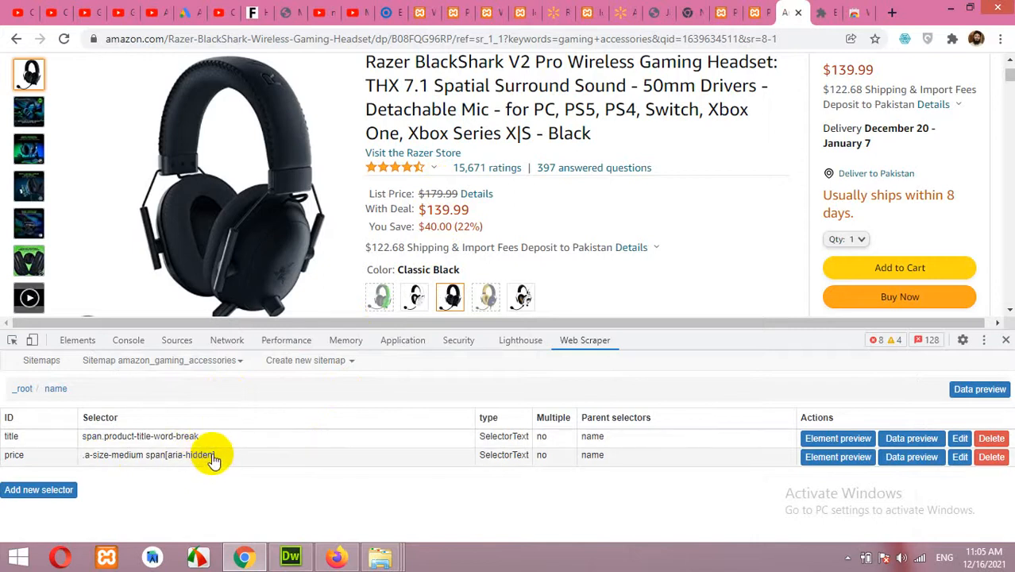
- Start a new selector under name with the id "picture" and set its type to Image
scroll(506, 226, down, 3)
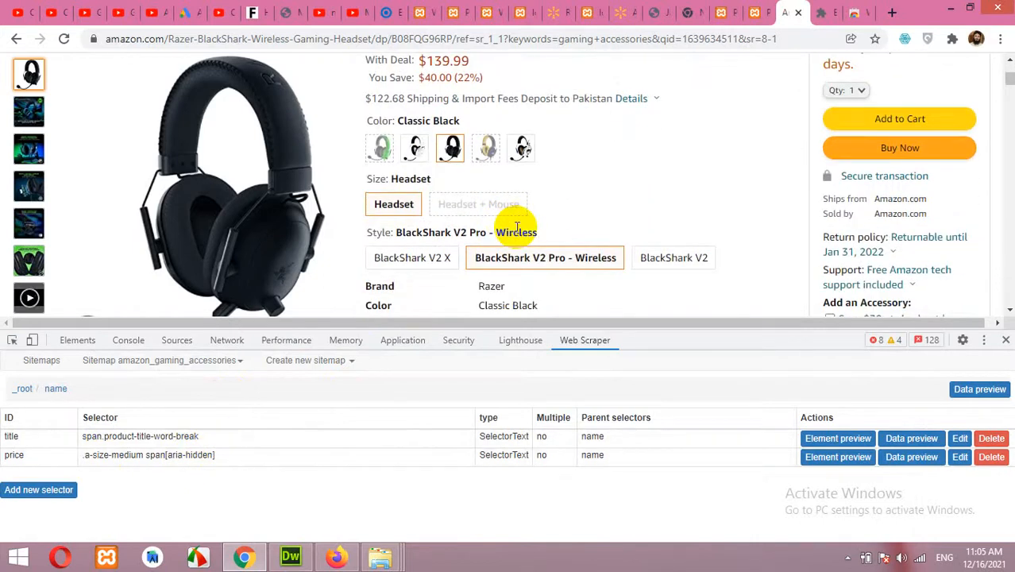
scroll(477, 226, up, 3)
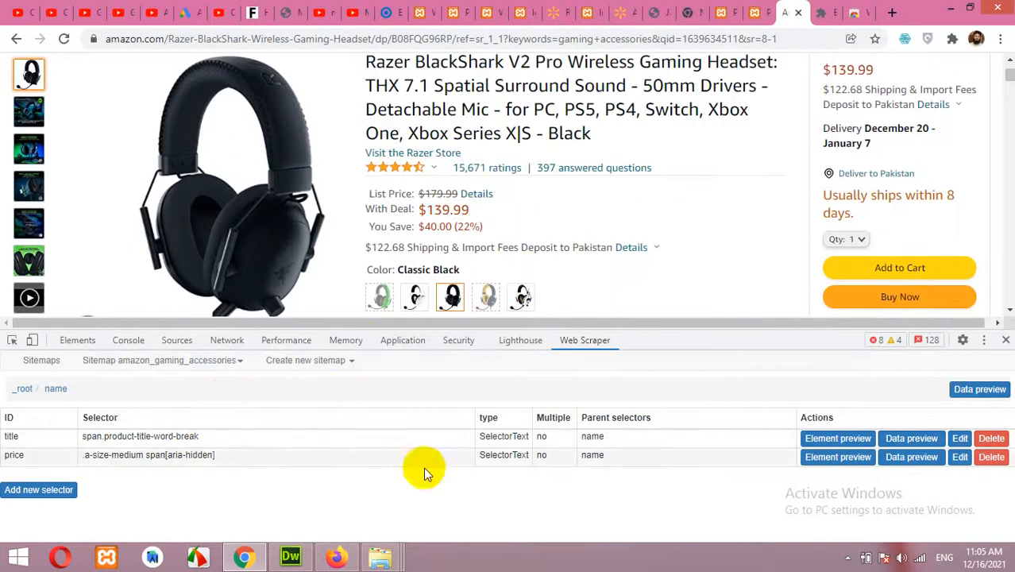
click(62, 489)
click(159, 390)
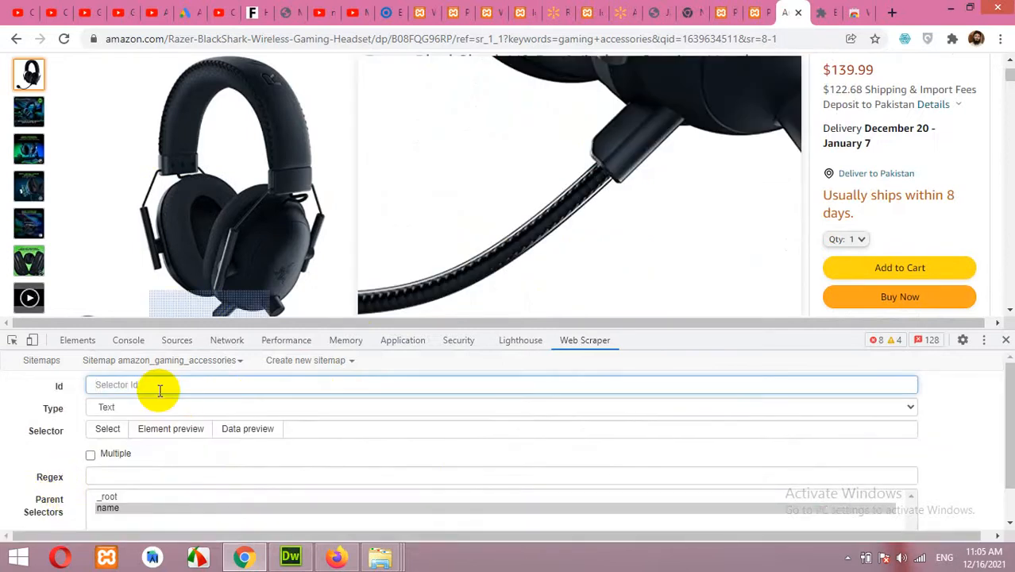
text(ima)
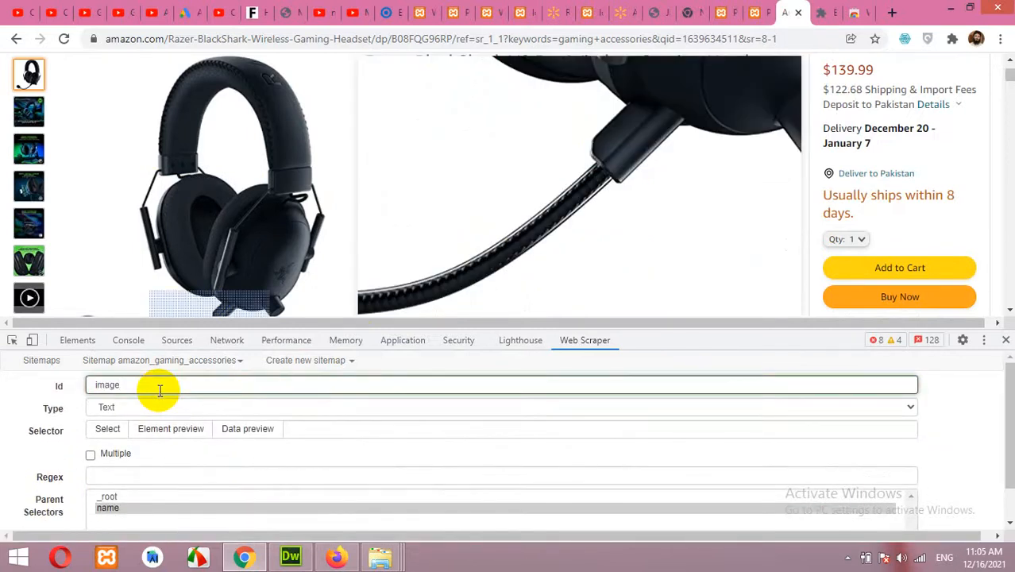
text(ge)
key(BackSpace)
key(BackSpace)
key(BackSpace)
key(BackSpace)
key(BackSpace)
text(picture)
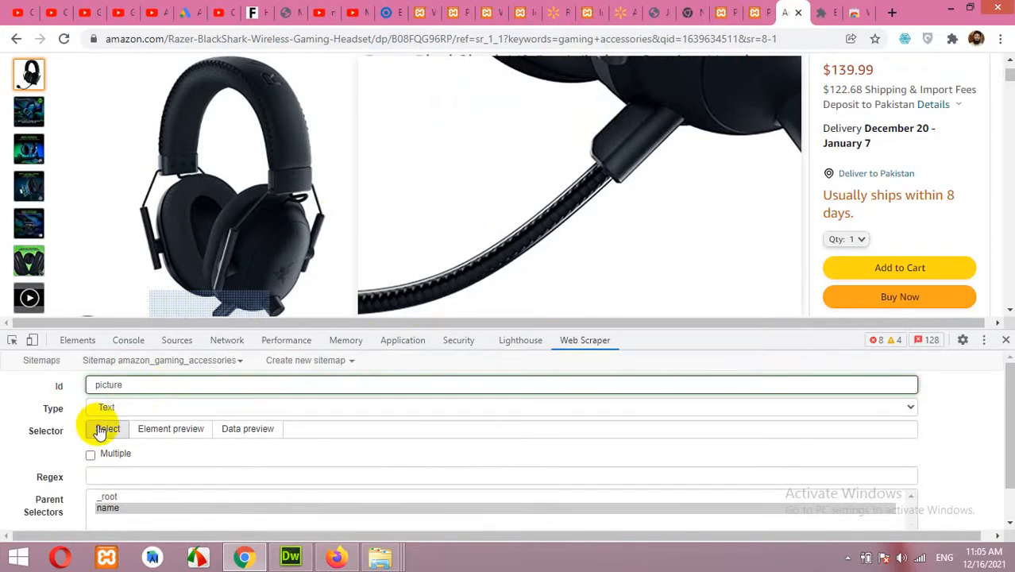
click(108, 408)
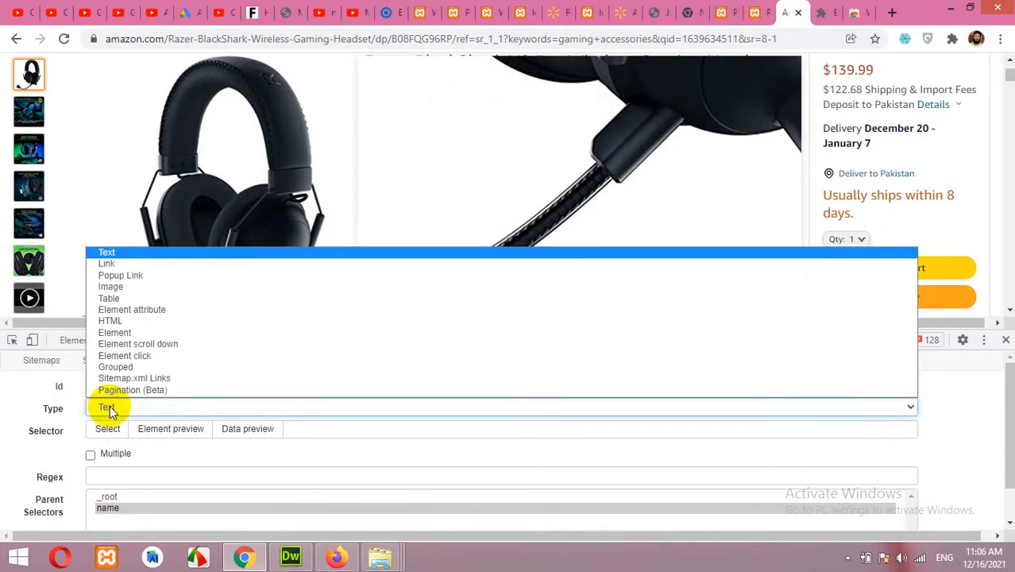
click(120, 289)
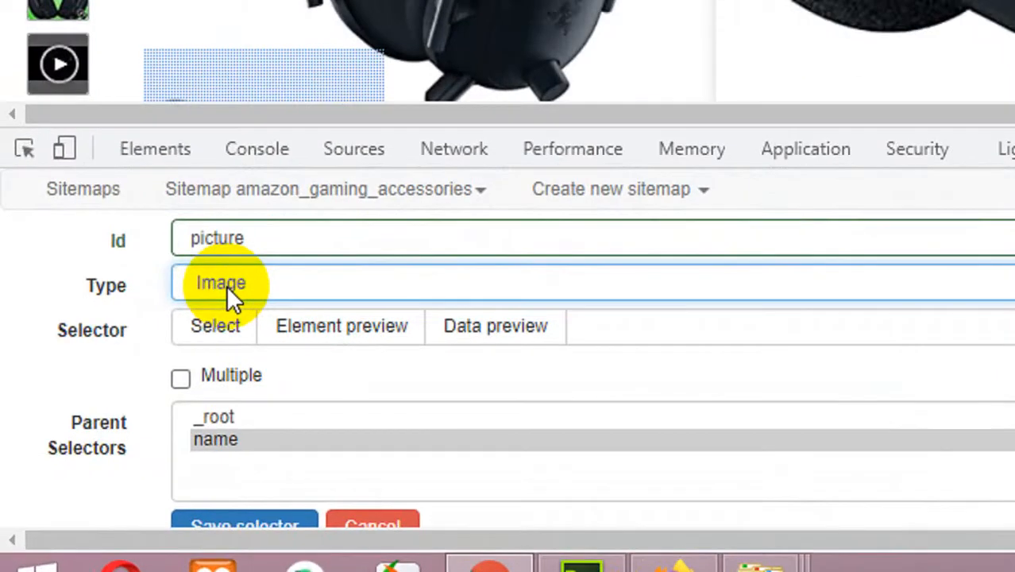
click(113, 411)
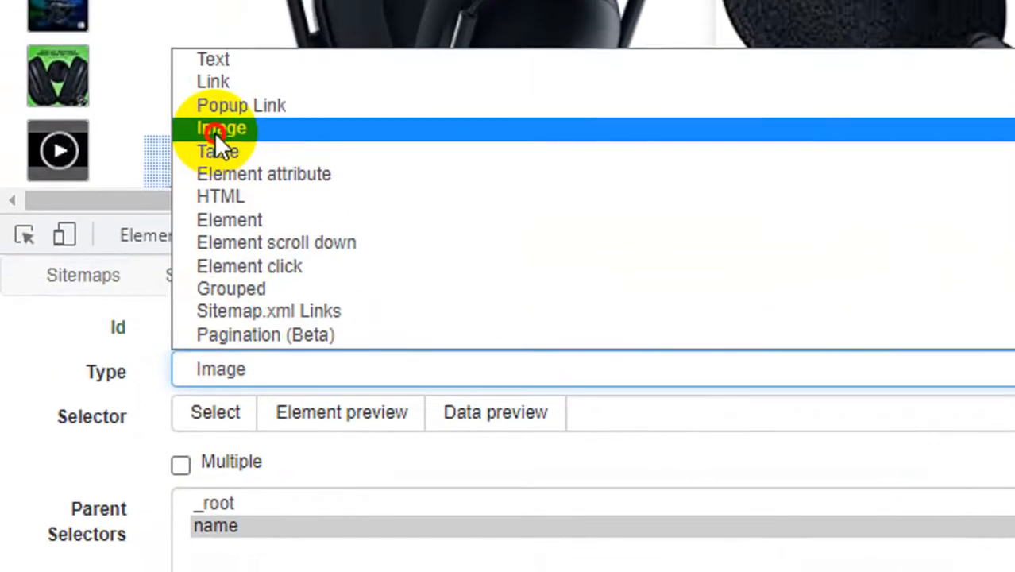
click(221, 43)
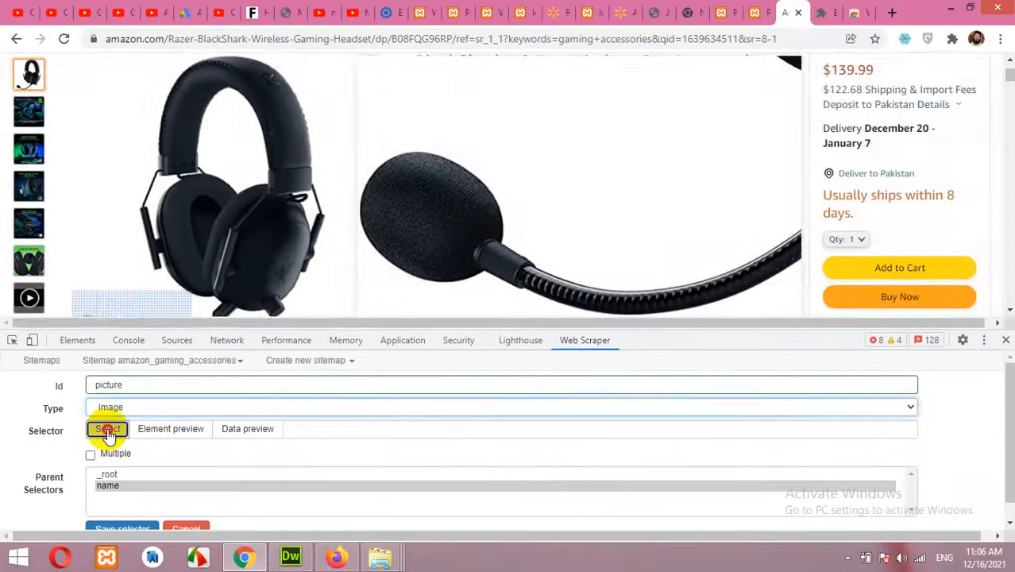
- Pick the headset's main product image as the picture selector's element and finish the selection
click(108, 430)
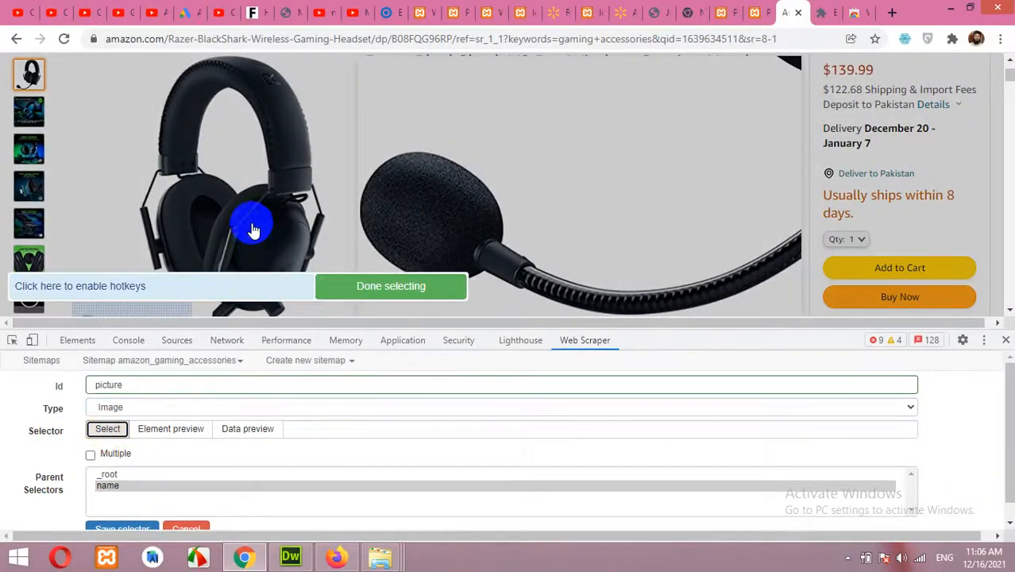
click(238, 225)
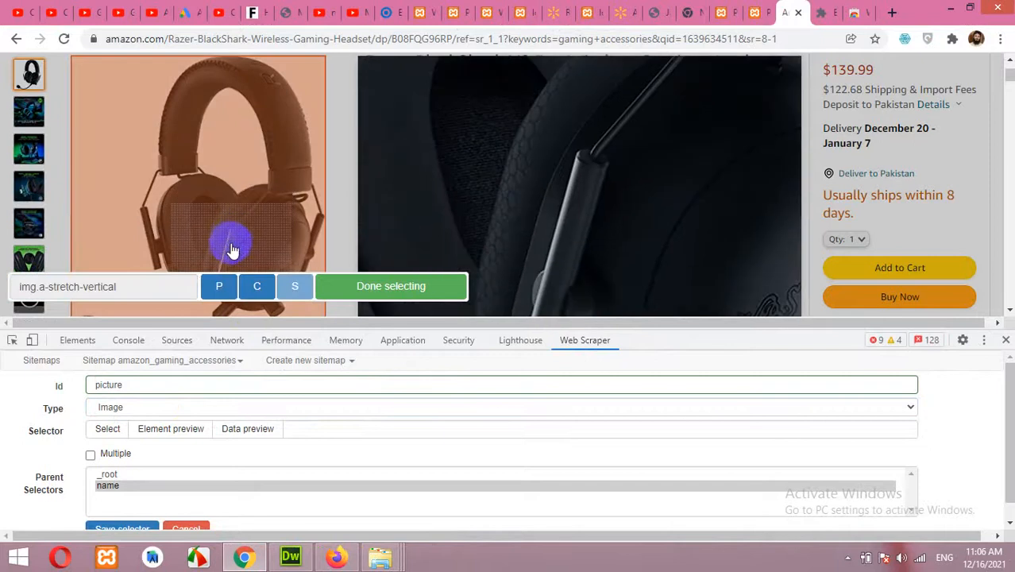
click(343, 294)
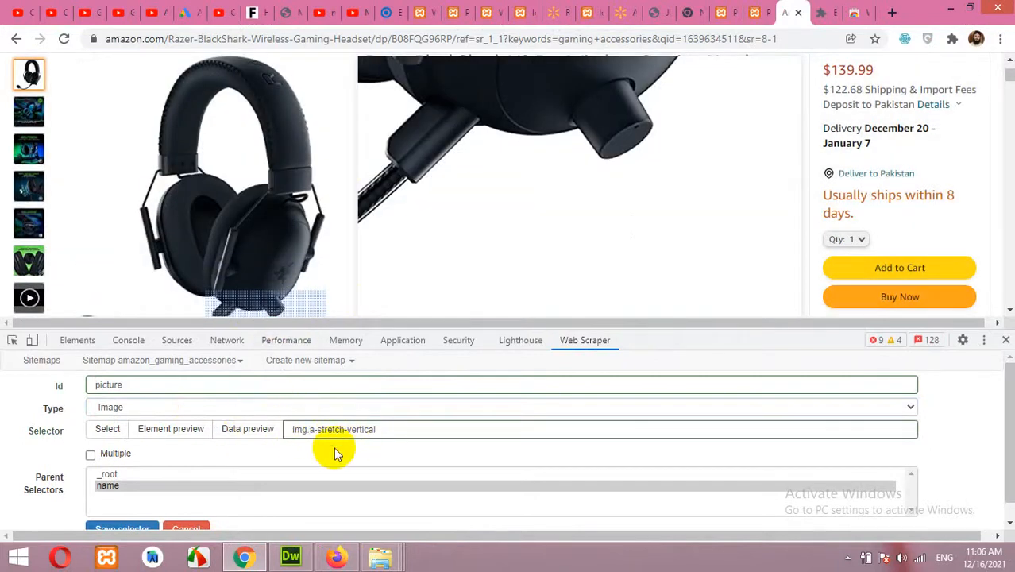
- Preview the picture selector's data, check the extracted image URL in its own tab, and save the selector
click(257, 429)
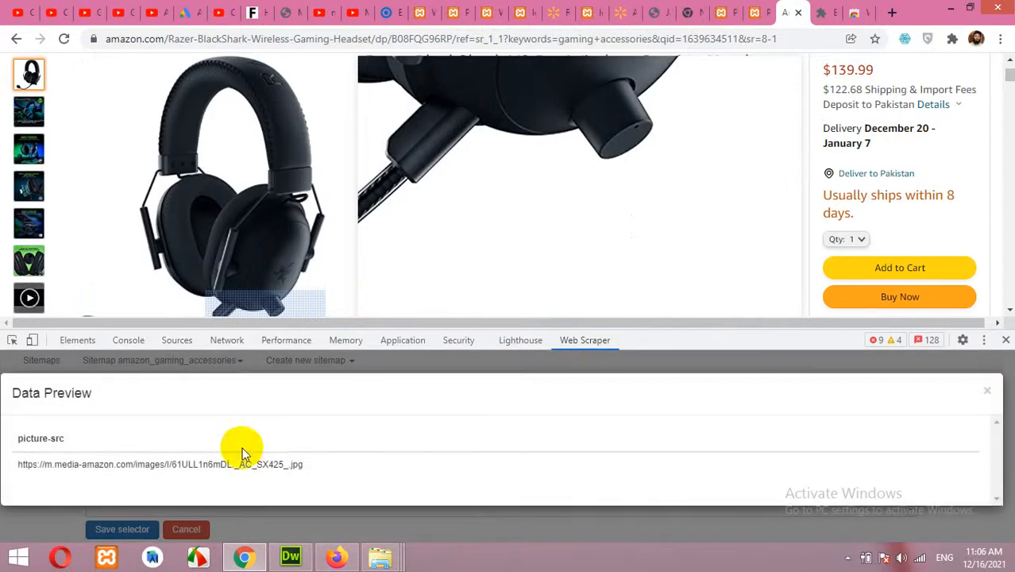
triple_click(169, 467)
right_click(169, 466)
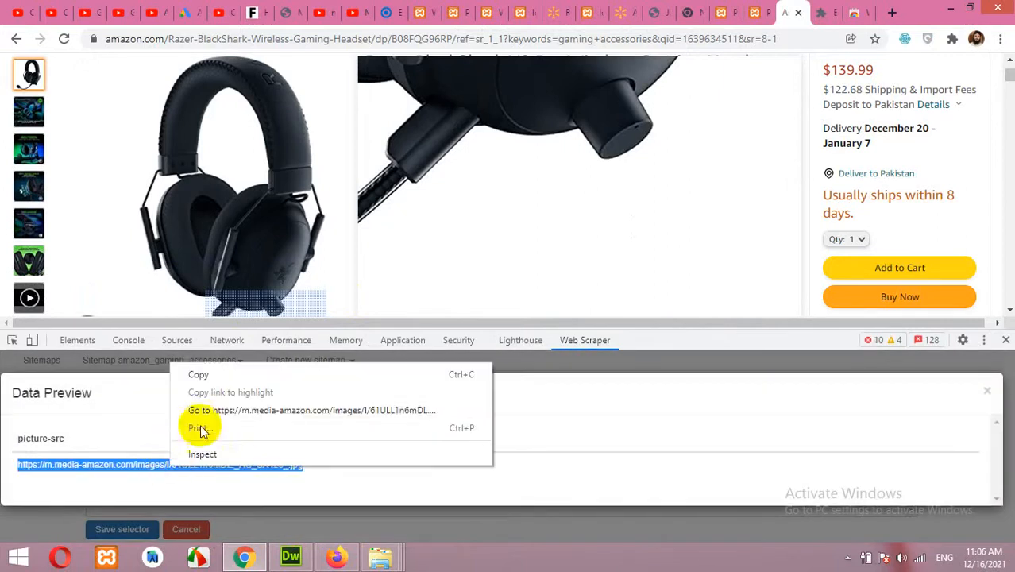
click(200, 409)
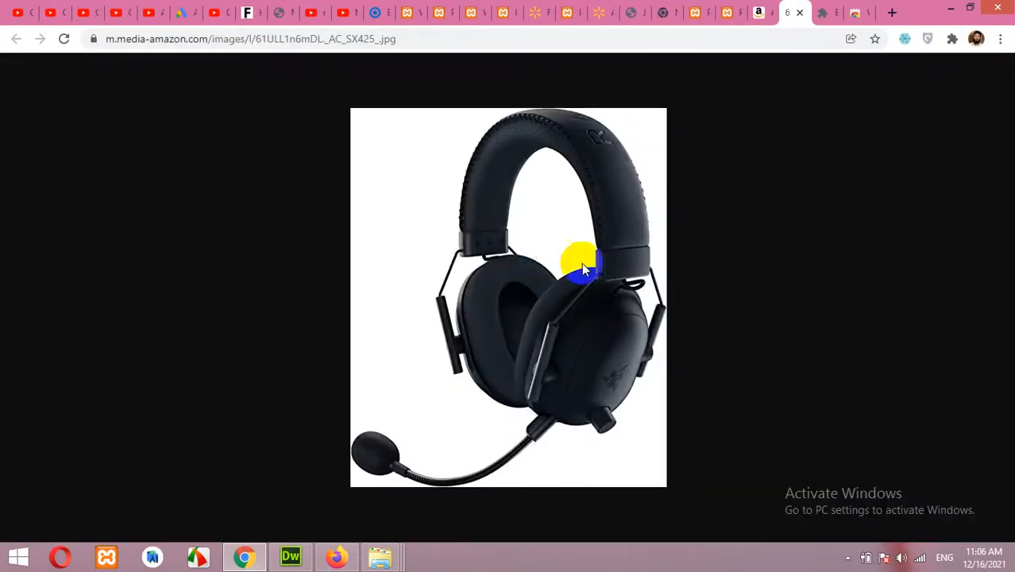
click(799, 12)
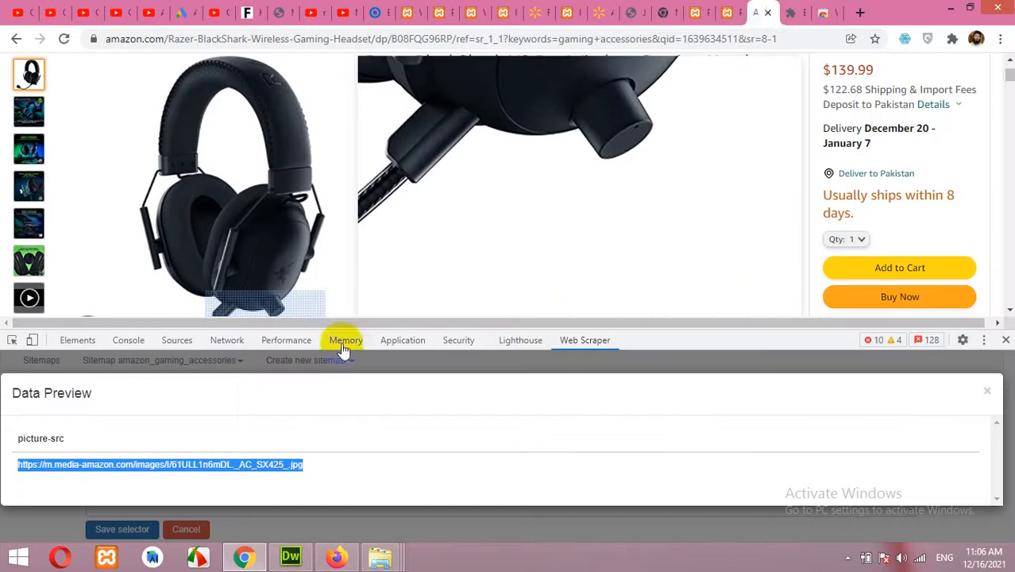
click(997, 394)
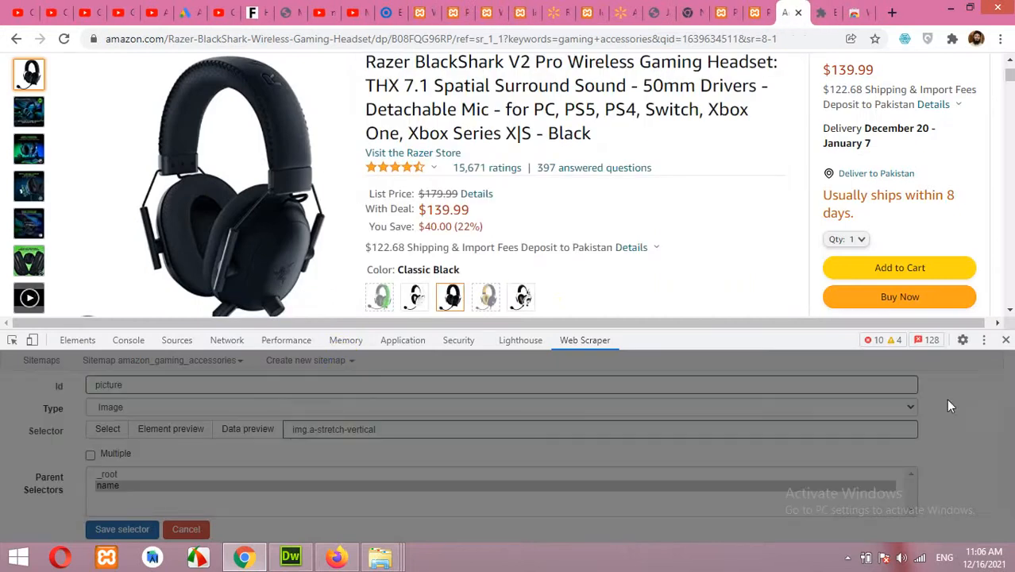
click(119, 530)
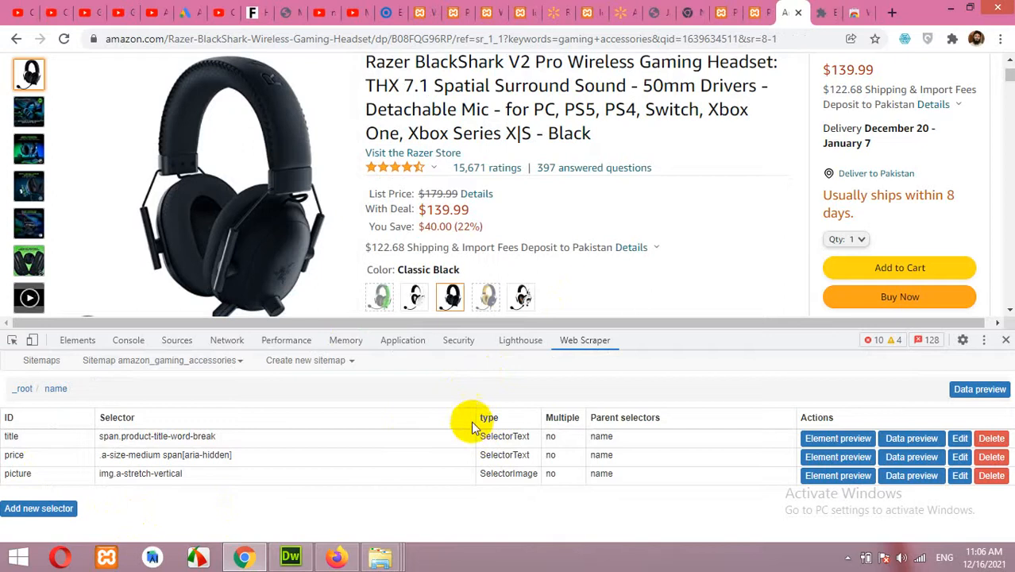
- Examine the headset page's image thumbnails, product options, specifications and About this item bullets for further details to scrape
scroll(510, 195, down, 2)
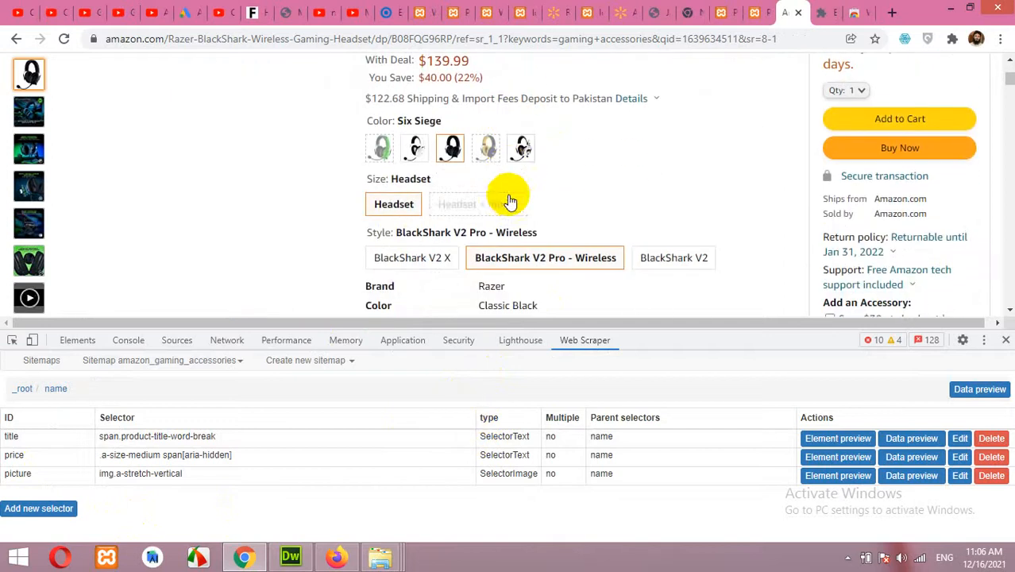
scroll(521, 209, up, 2)
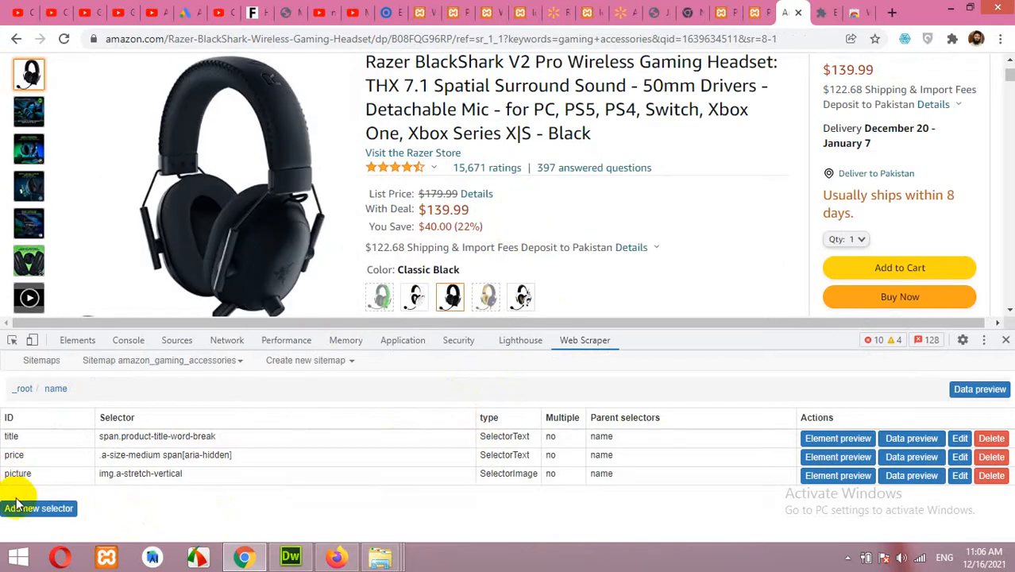
mouse_move(28, 151)
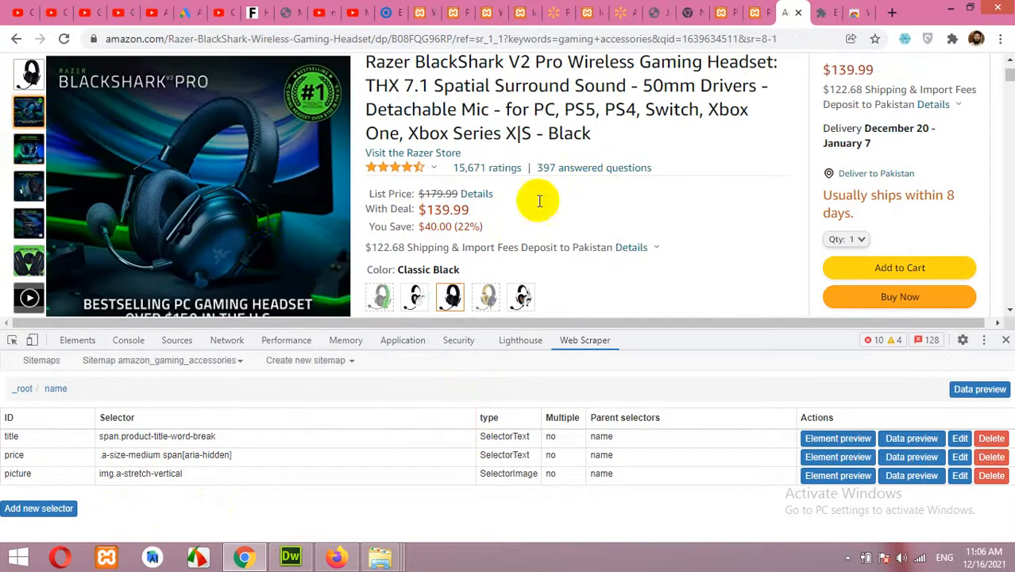
mouse_move(17, 76)
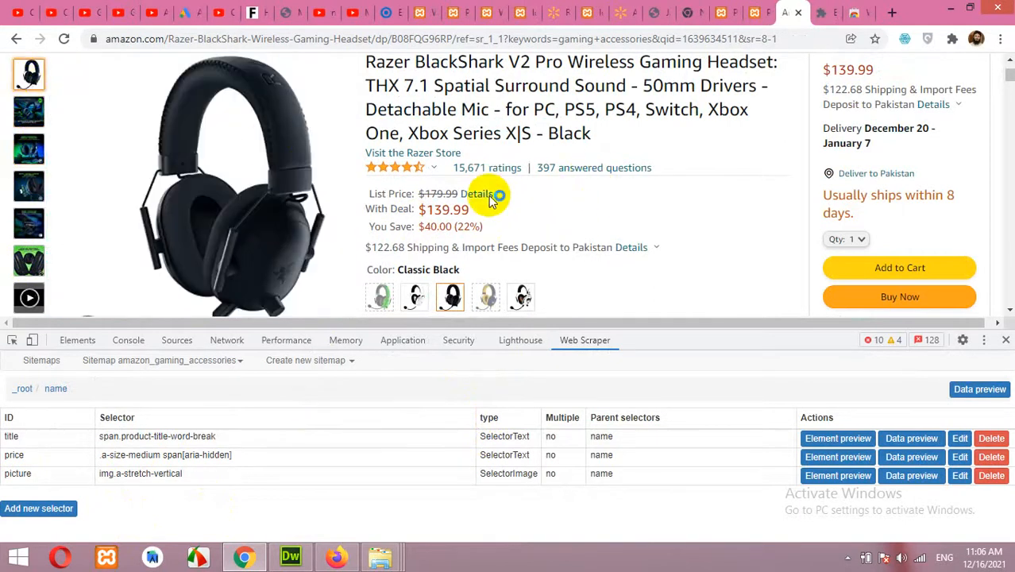
scroll(534, 210, up, 2)
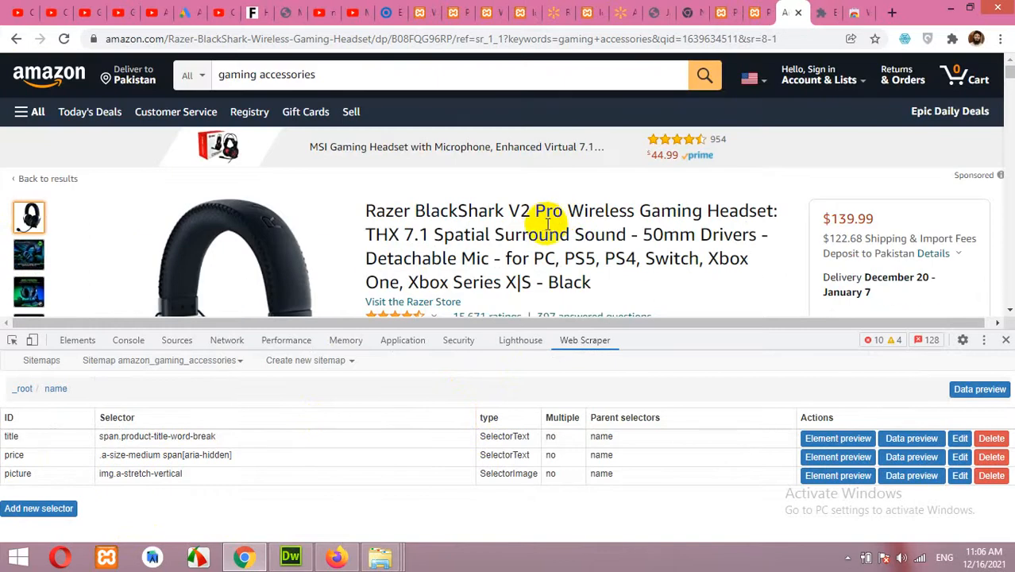
scroll(543, 225, down, 2)
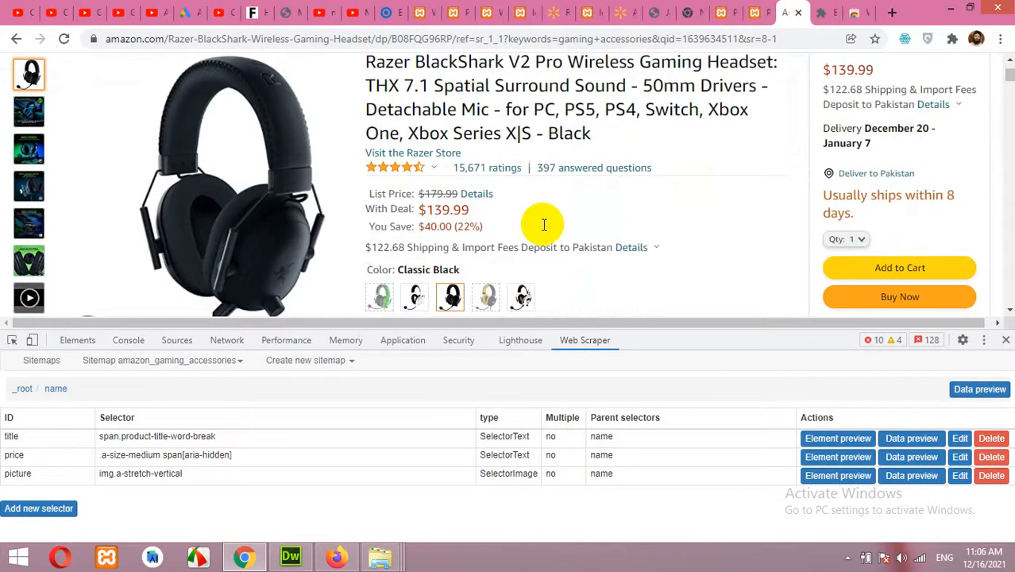
scroll(540, 220, up, 2)
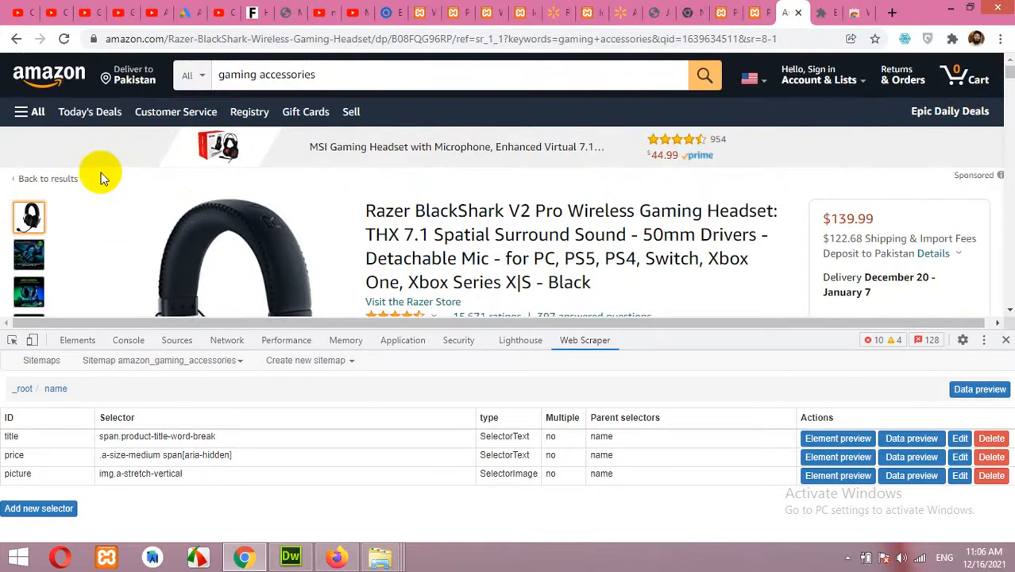
scroll(473, 227, down, 5)
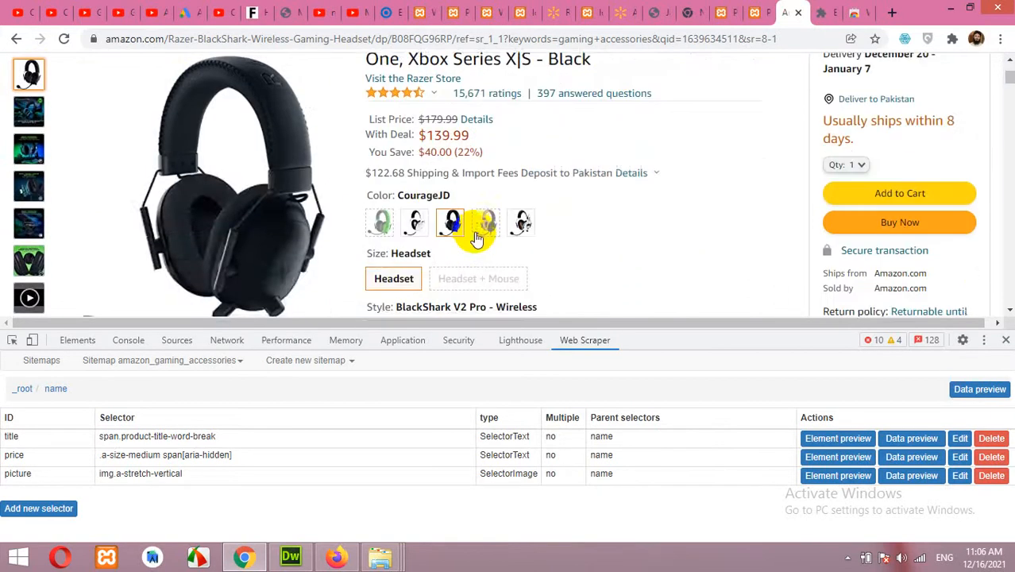
scroll(479, 230, down, 2)
scroll(472, 223, up, 1)
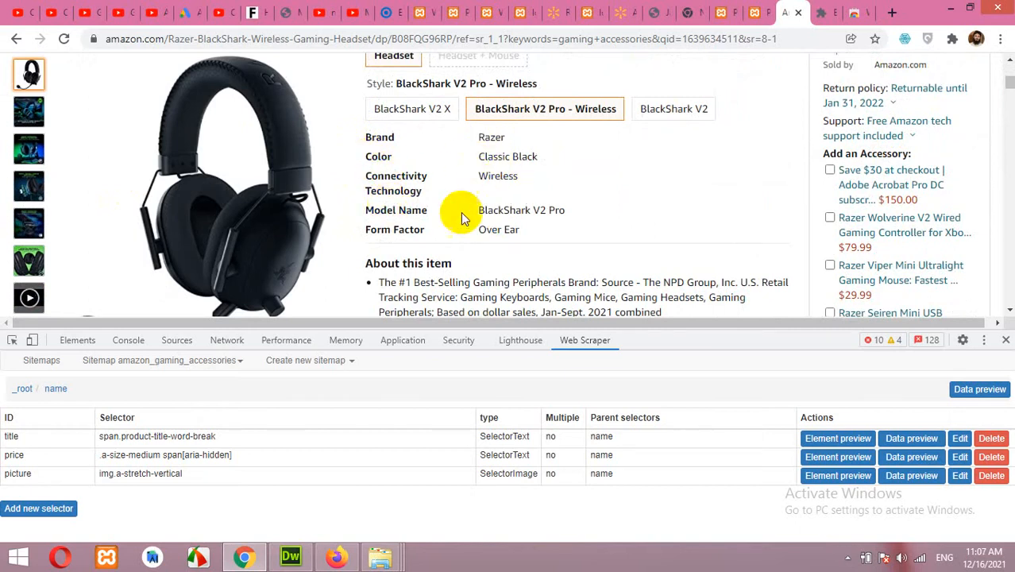
scroll(445, 242, down, 2)
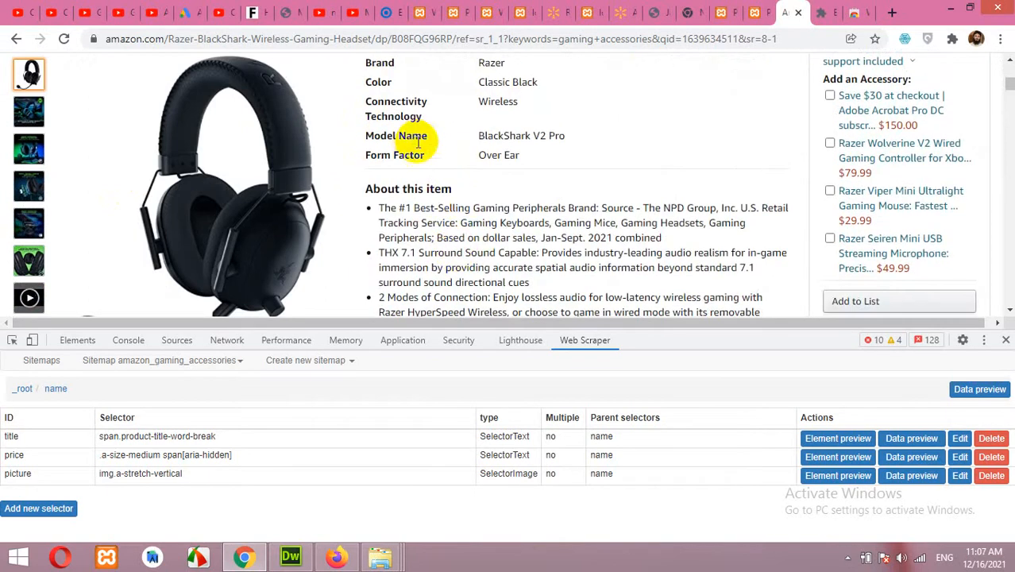
scroll(417, 161, down, 2)
scroll(403, 154, up, 2)
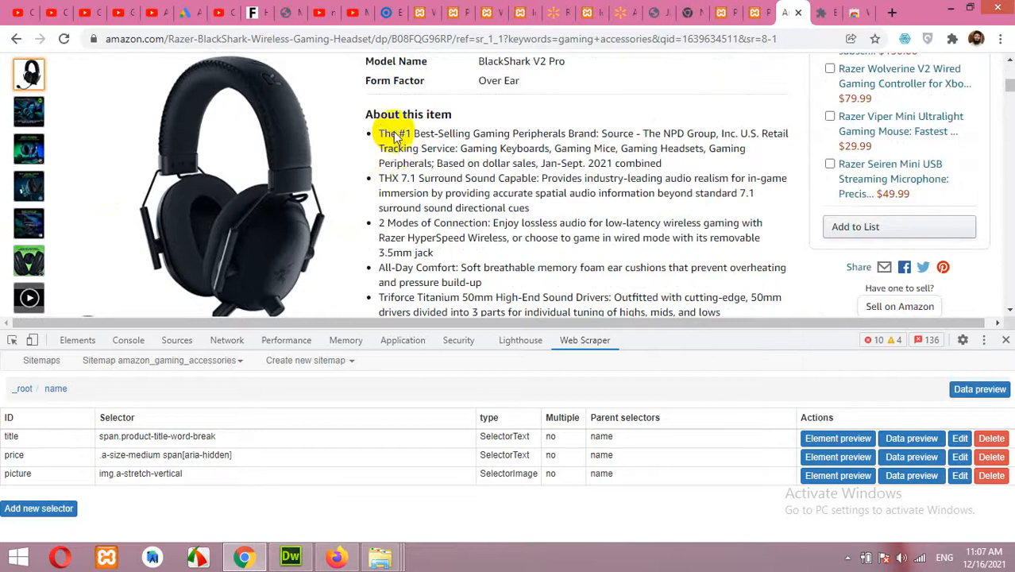
scroll(409, 151, up, 2)
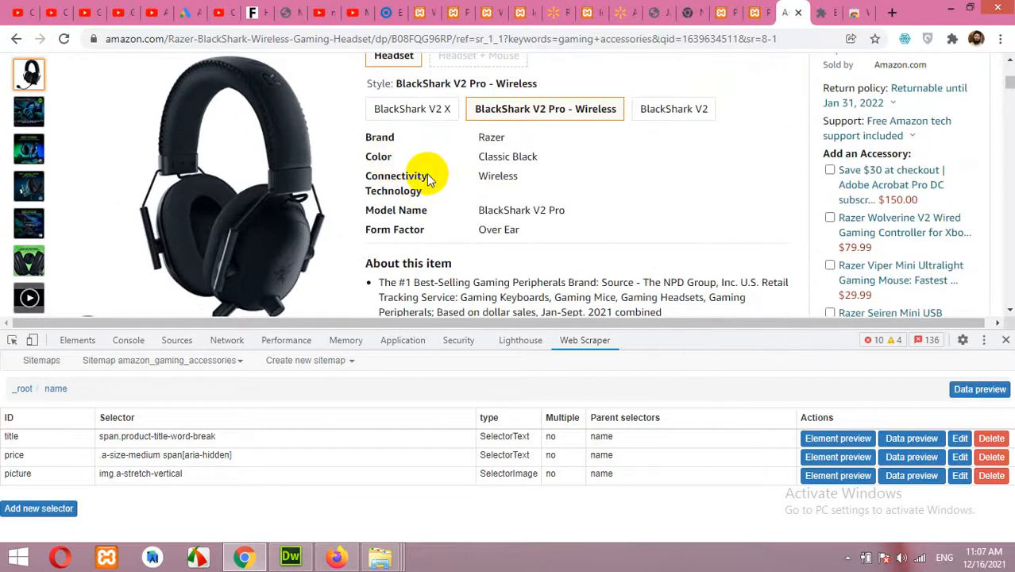
scroll(369, 199, down, 2)
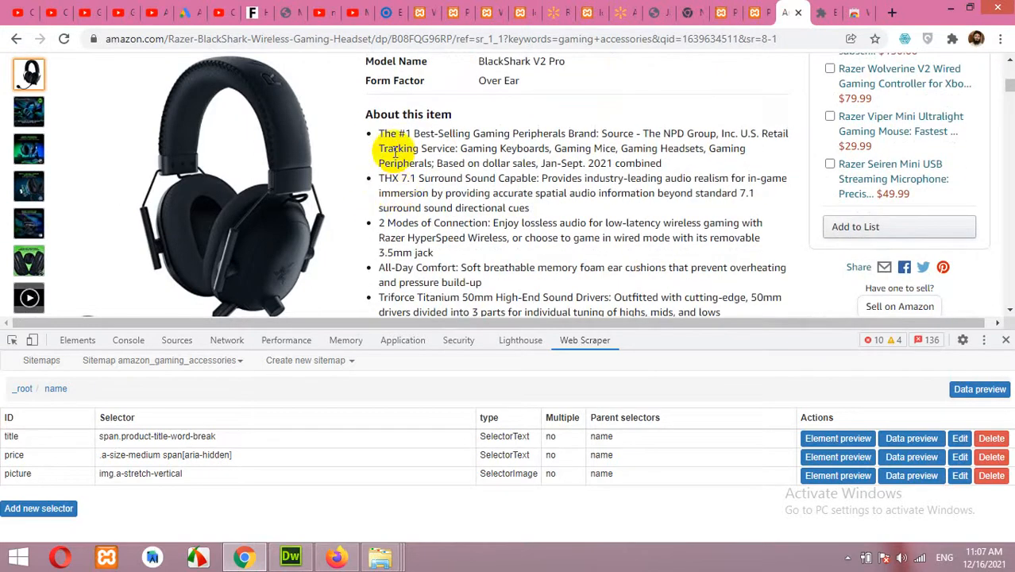
scroll(407, 159, down, 2)
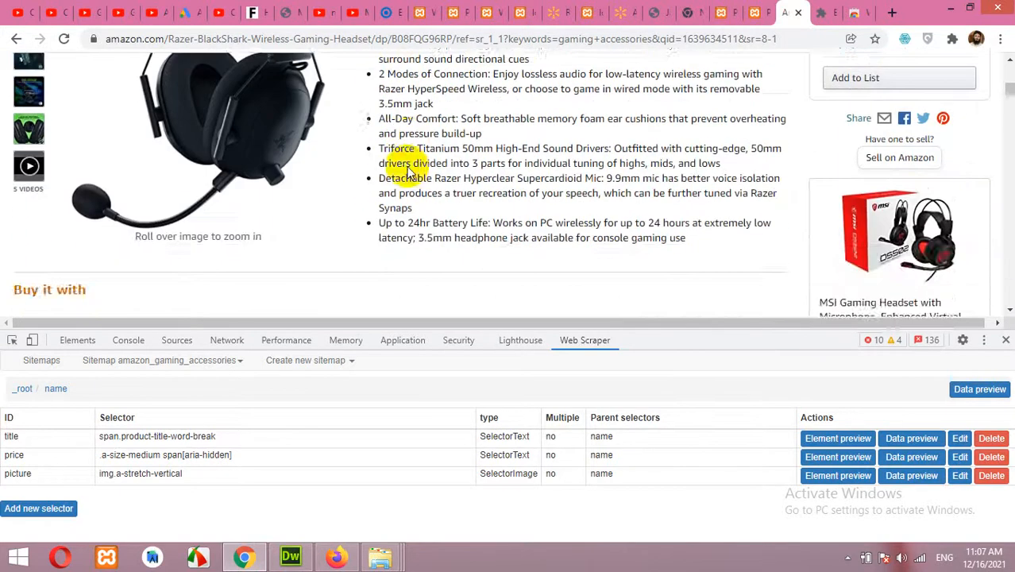
scroll(408, 163, up, 1)
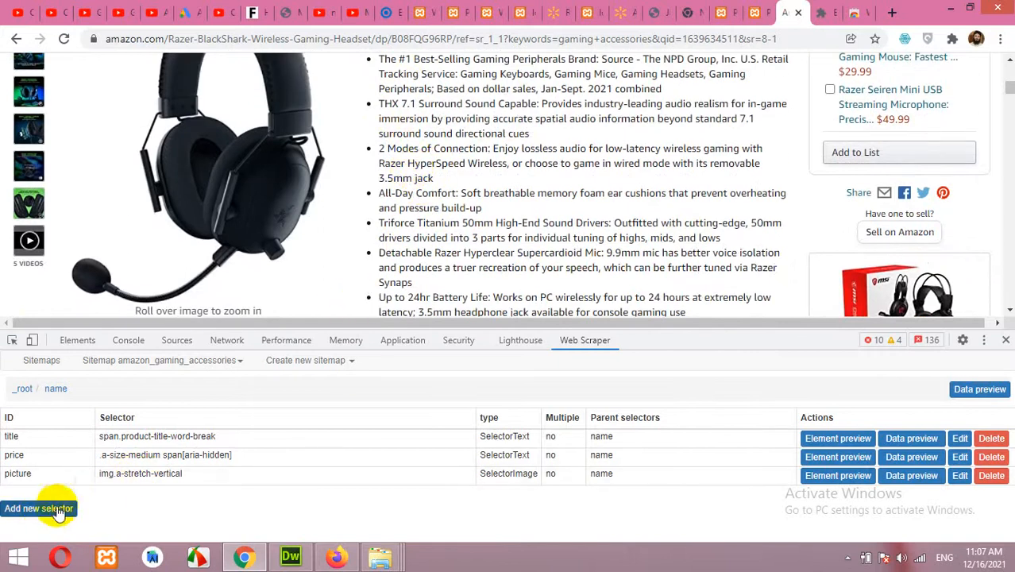
- Start a new selector under name with the id "short" and set its type to HTML
click(40, 509)
click(154, 385)
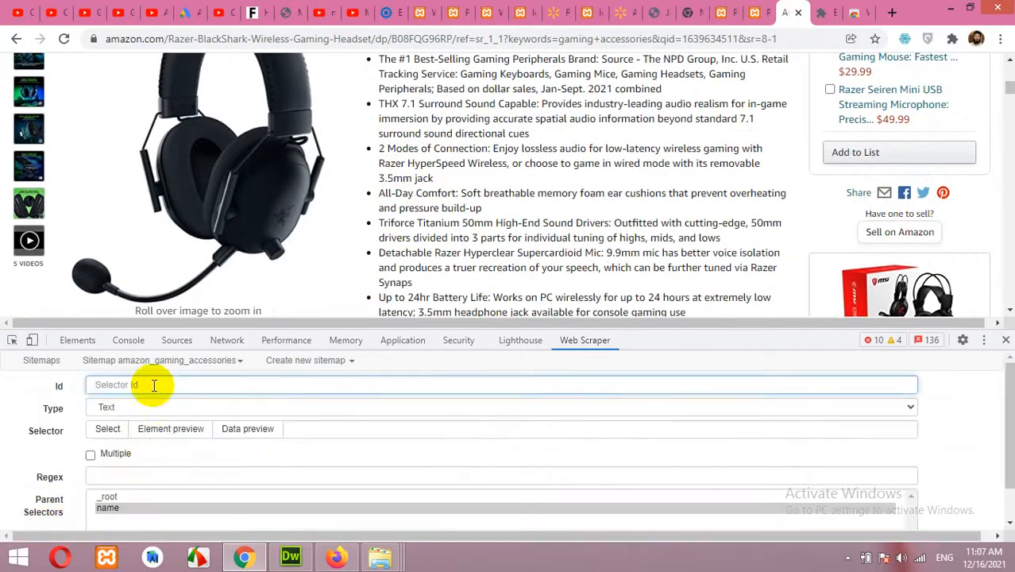
text(short)
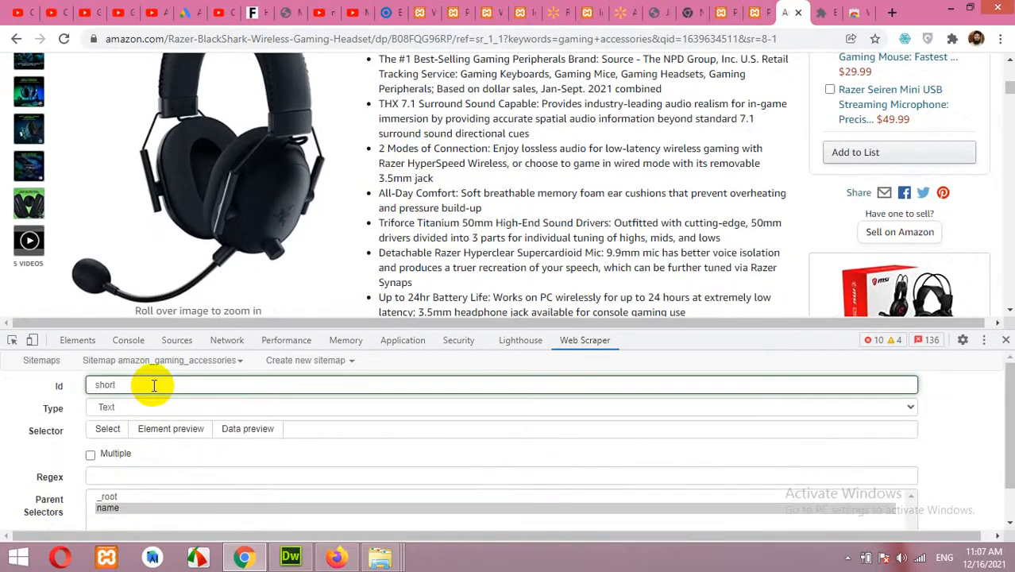
click(131, 410)
click(131, 409)
click(131, 409)
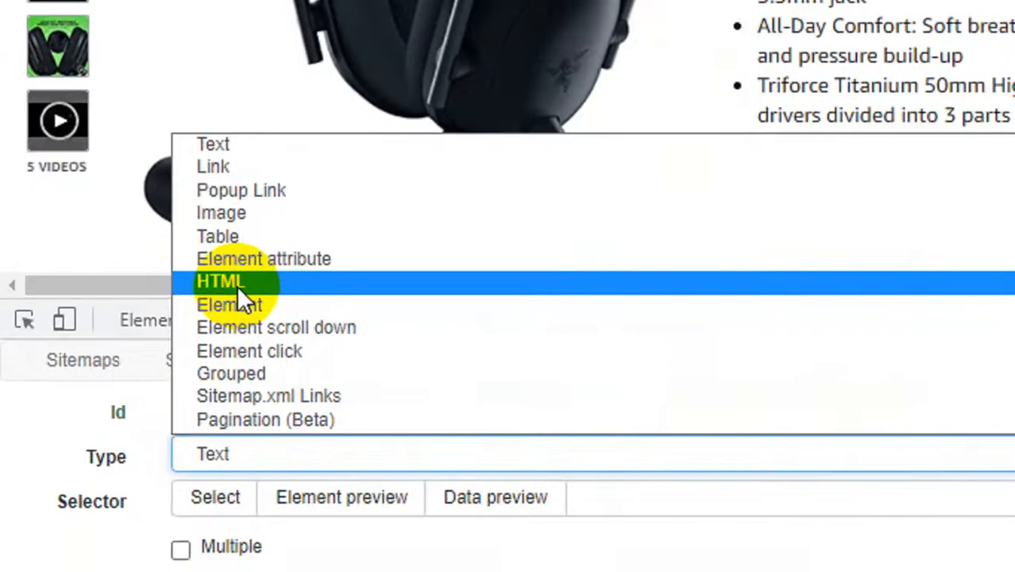
click(236, 282)
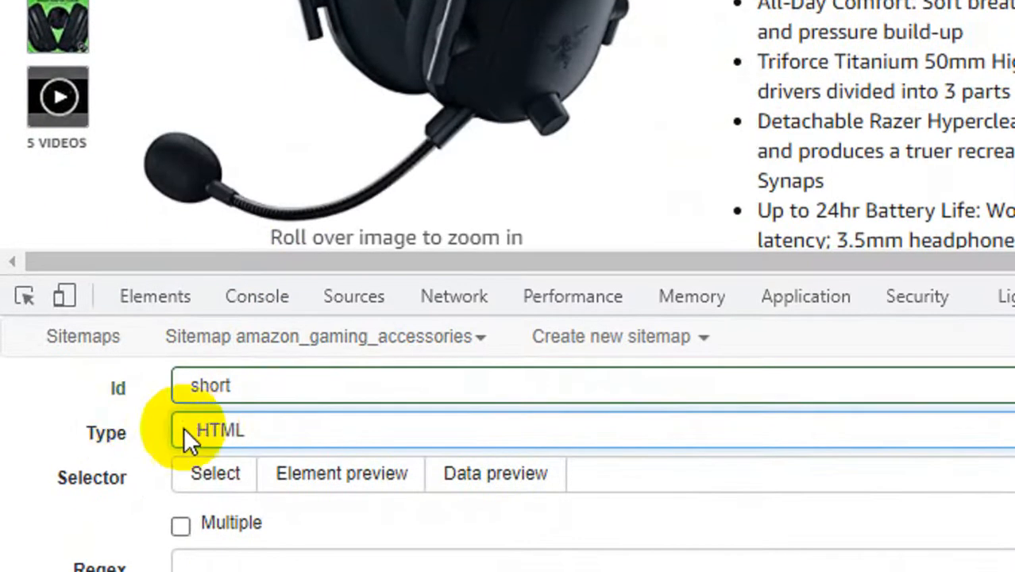
click(200, 455)
click(229, 263)
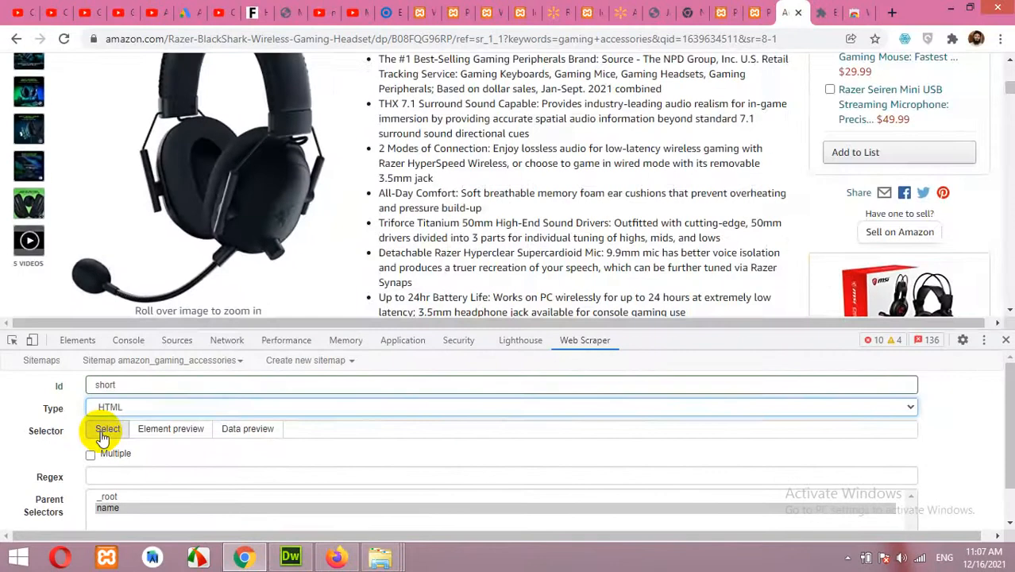
- Pick the headset's whole About this item block as the short selector's element and finish the selection
click(208, 433)
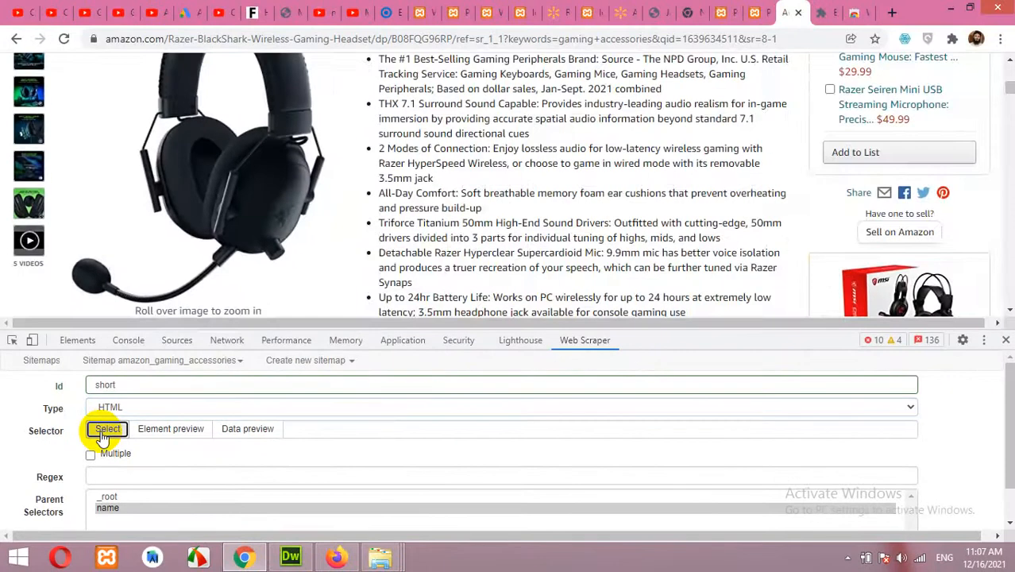
scroll(421, 208, up, 1)
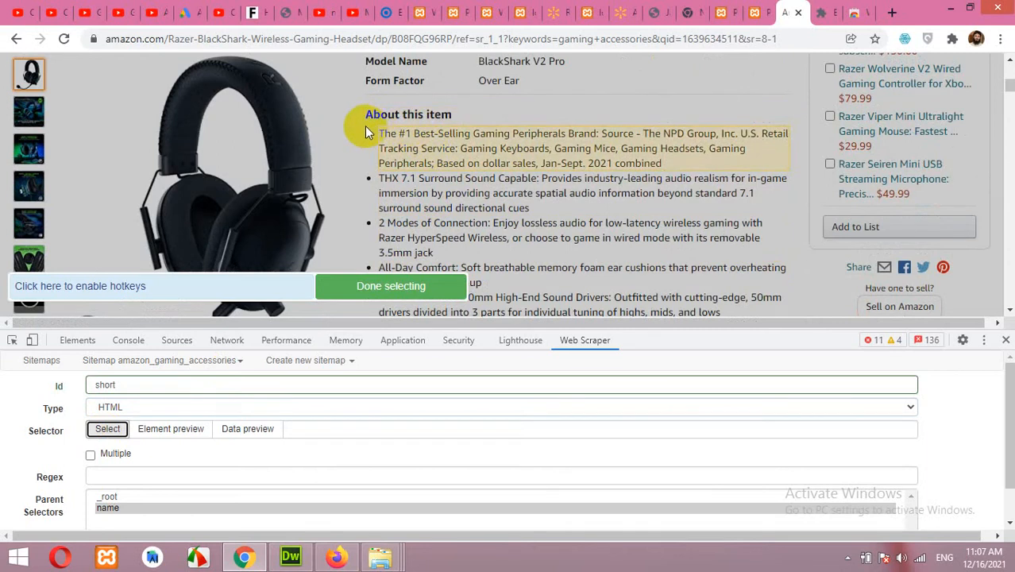
click(493, 103)
scroll(560, 174, down, 3)
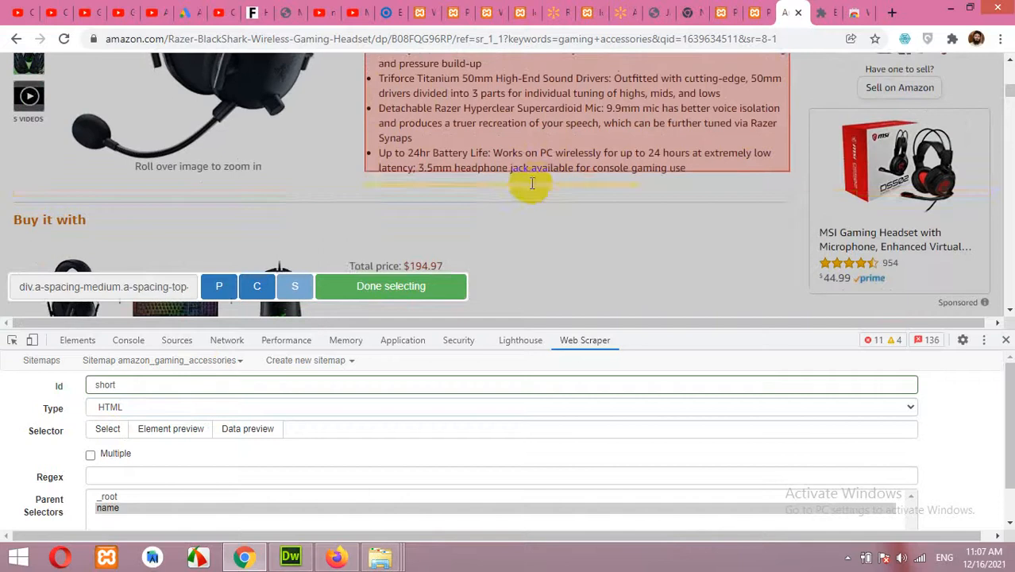
scroll(532, 184, up, 3)
click(397, 285)
- Preview the HTML extracted by the short selector and save the selector
click(278, 426)
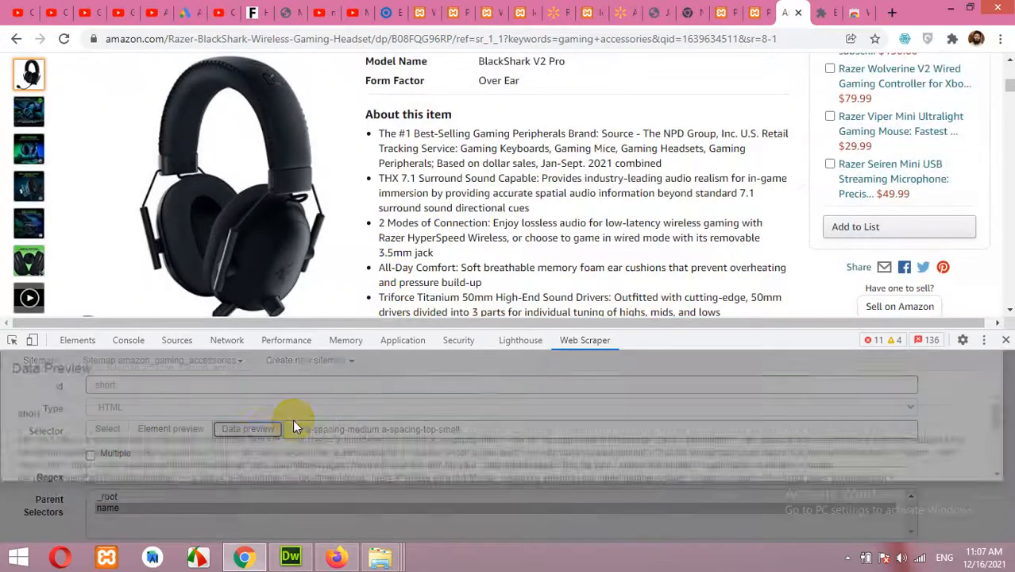
scroll(345, 482, down, 4)
scroll(460, 471, up, 4)
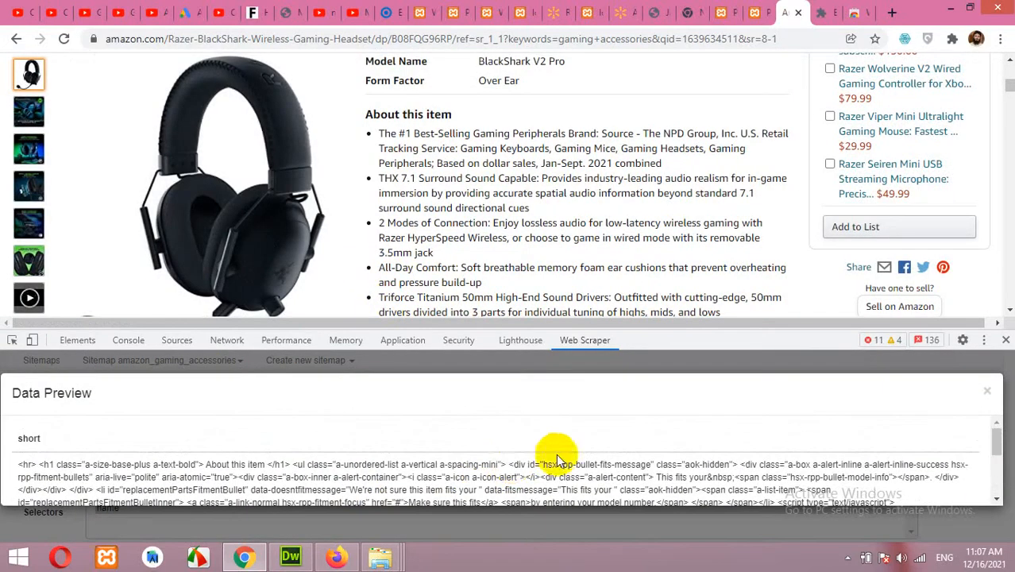
click(986, 391)
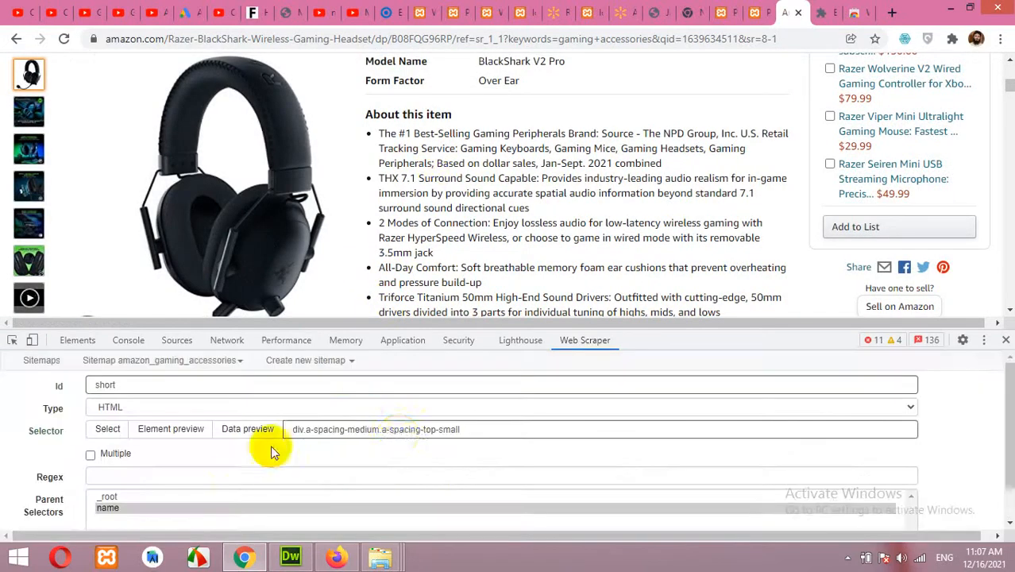
scroll(87, 509, down, 1)
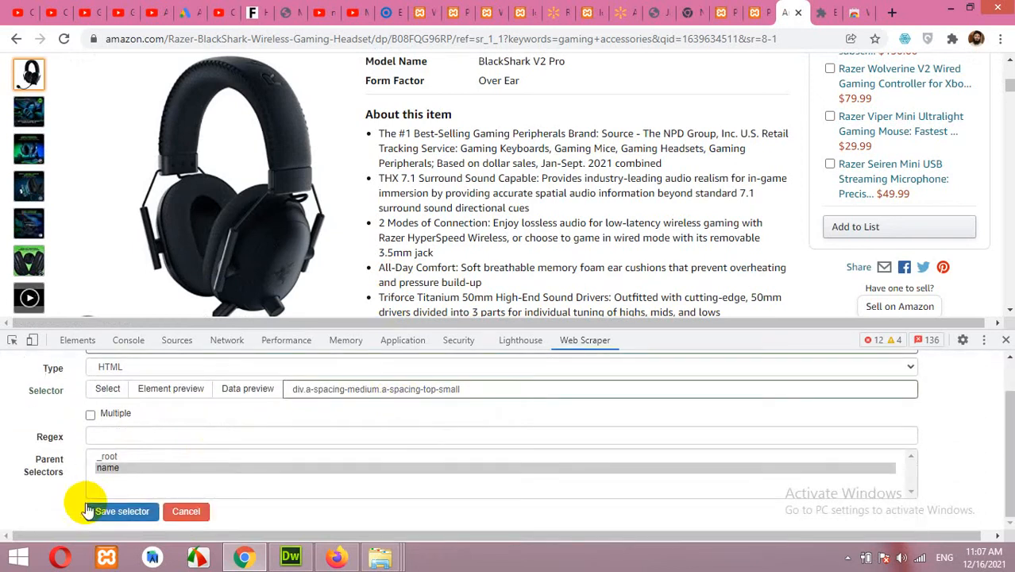
click(119, 511)
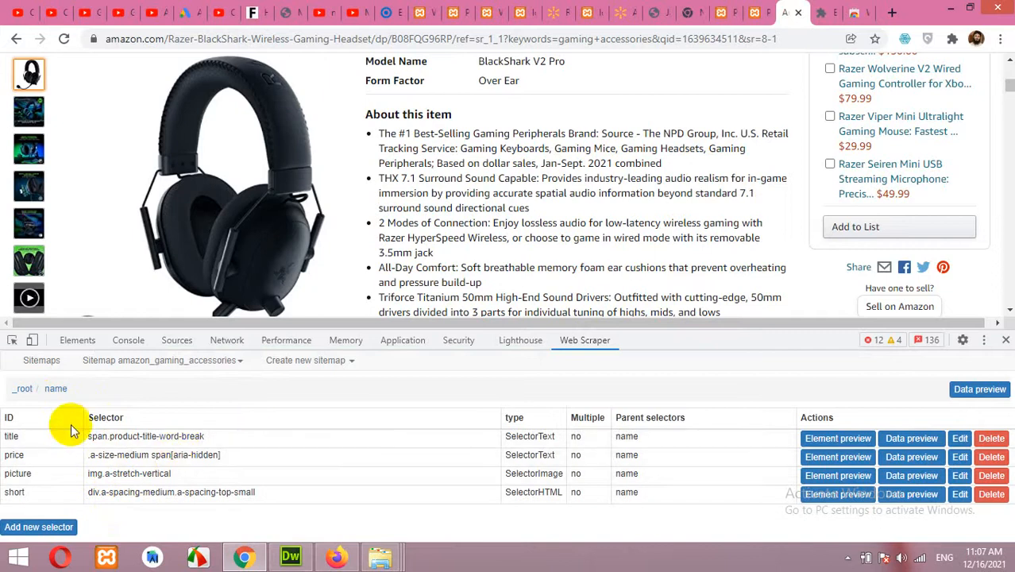
- Review the root and name selectors, and look through the headset page down to its Product information table
click(25, 391)
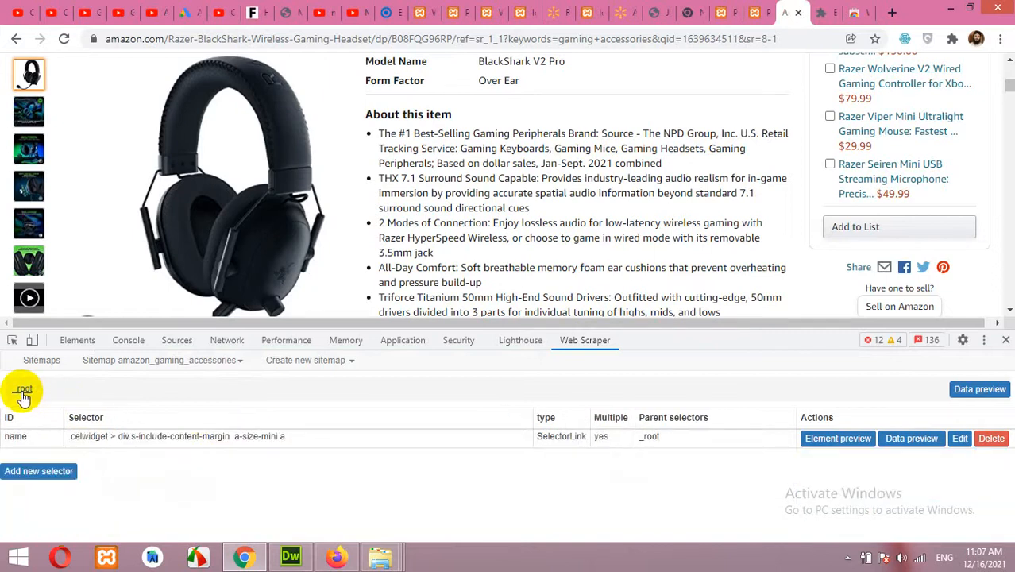
click(38, 441)
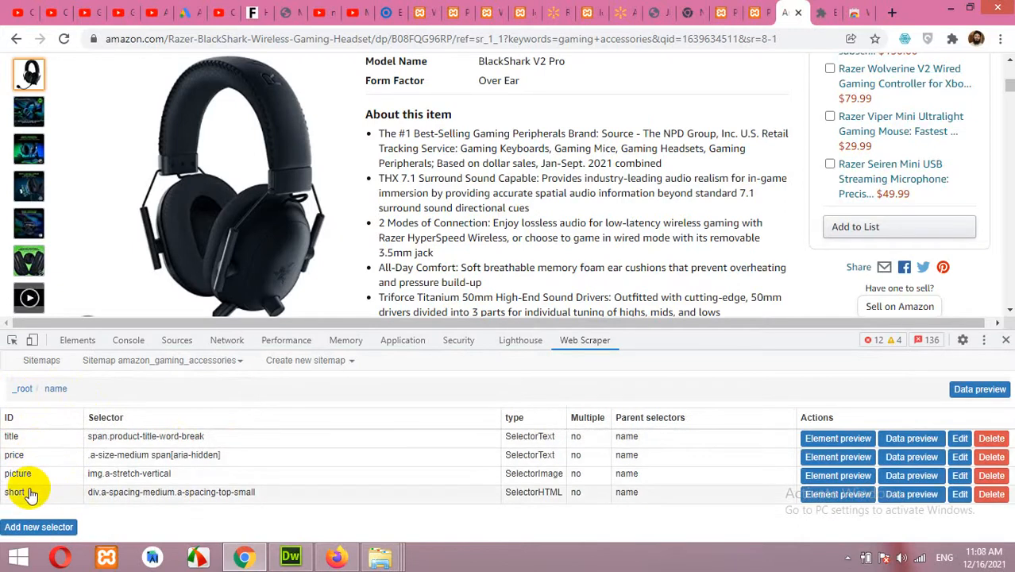
scroll(520, 256, down, 15)
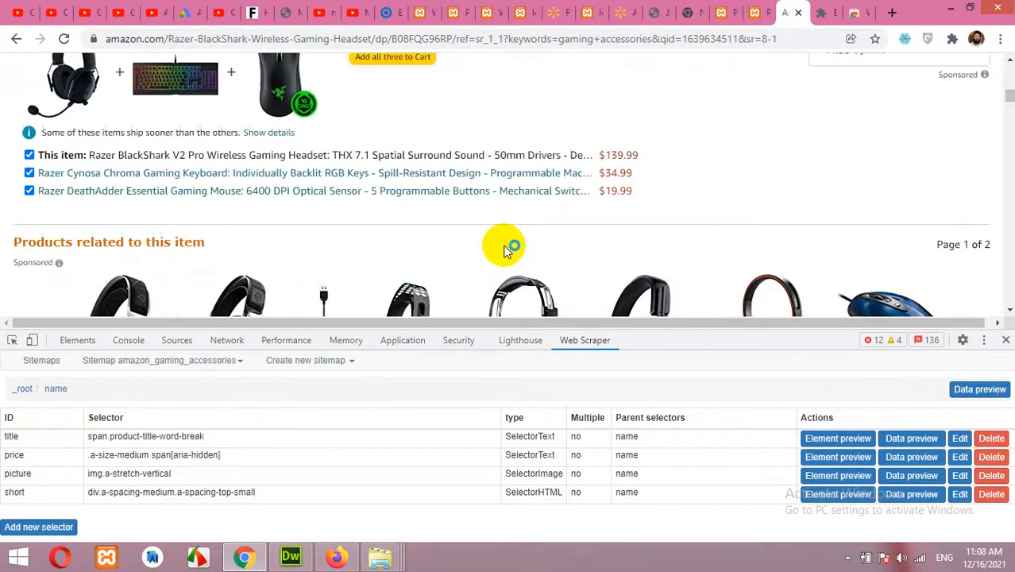
scroll(473, 252, down, 20)
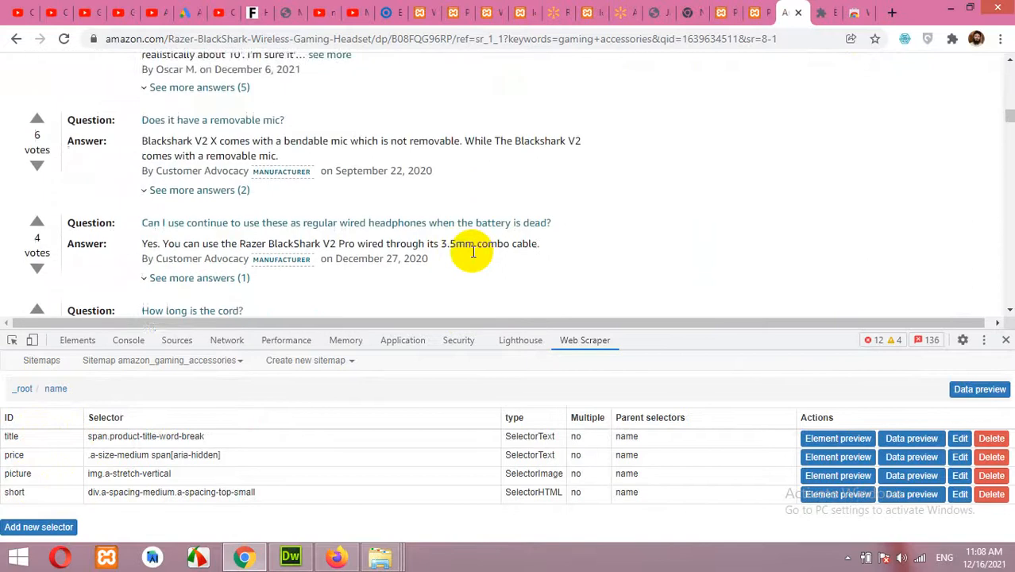
scroll(467, 252, down, 15)
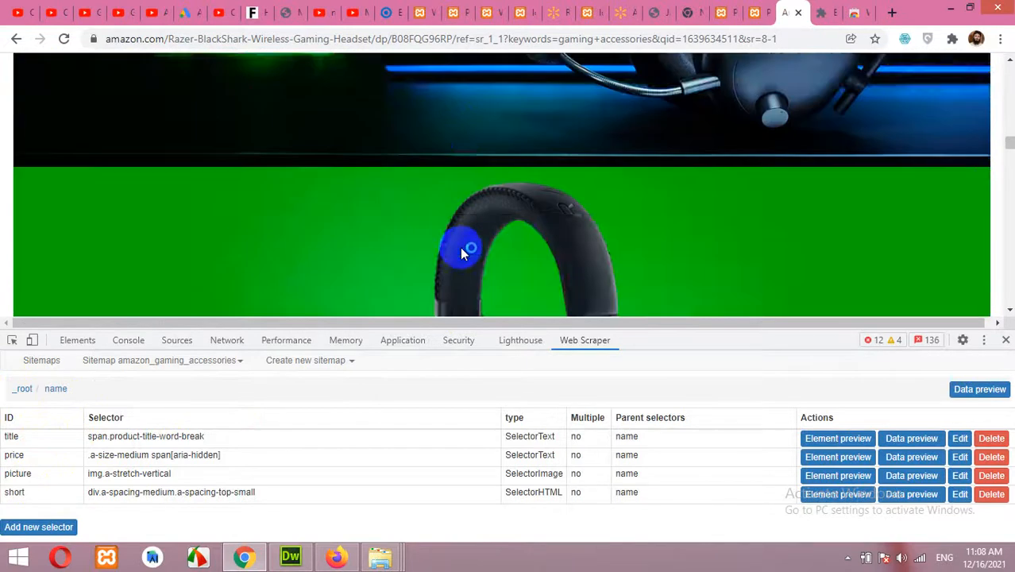
scroll(457, 250, down, 20)
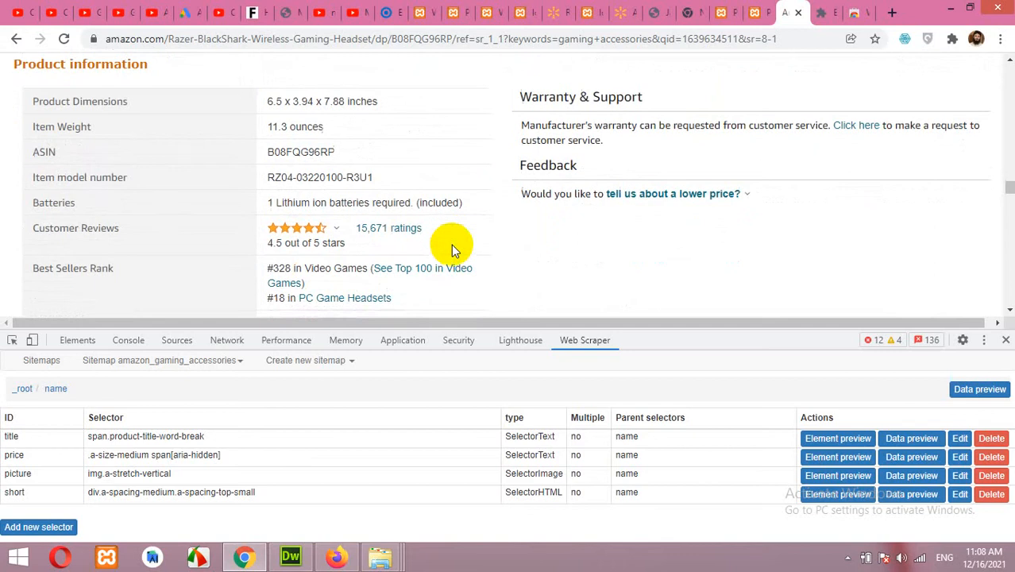
scroll(183, 203, up, 1)
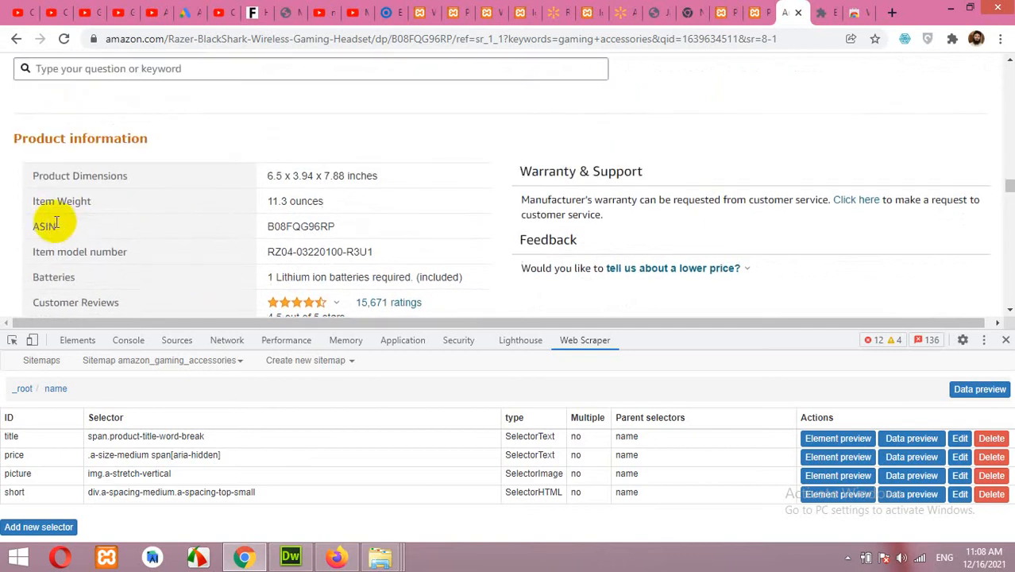
- Add a Text selector with the id "asin" under name and pick the ASIN value cell in the Product information table
click(39, 527)
click(125, 386)
text(asin)
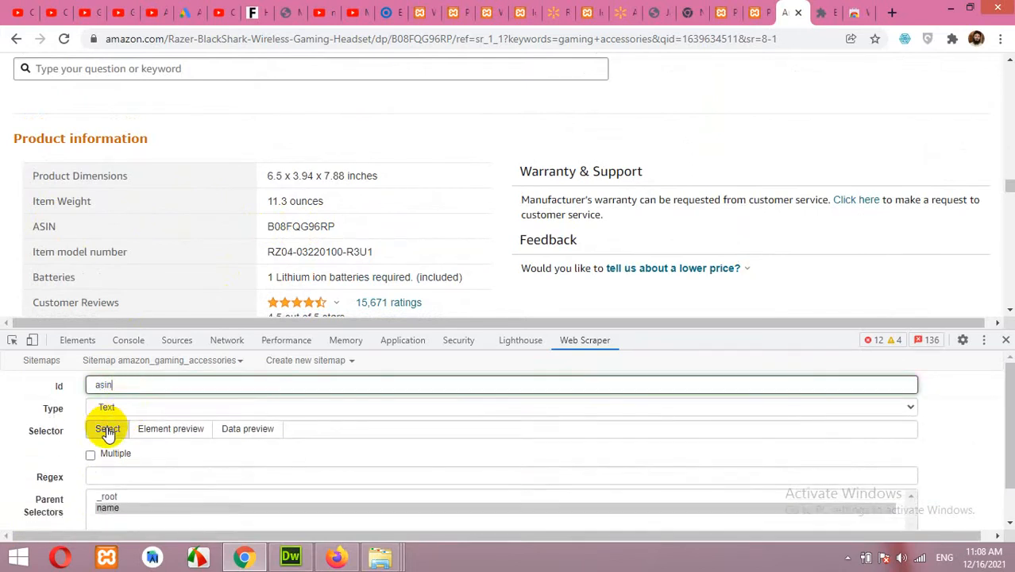
click(107, 428)
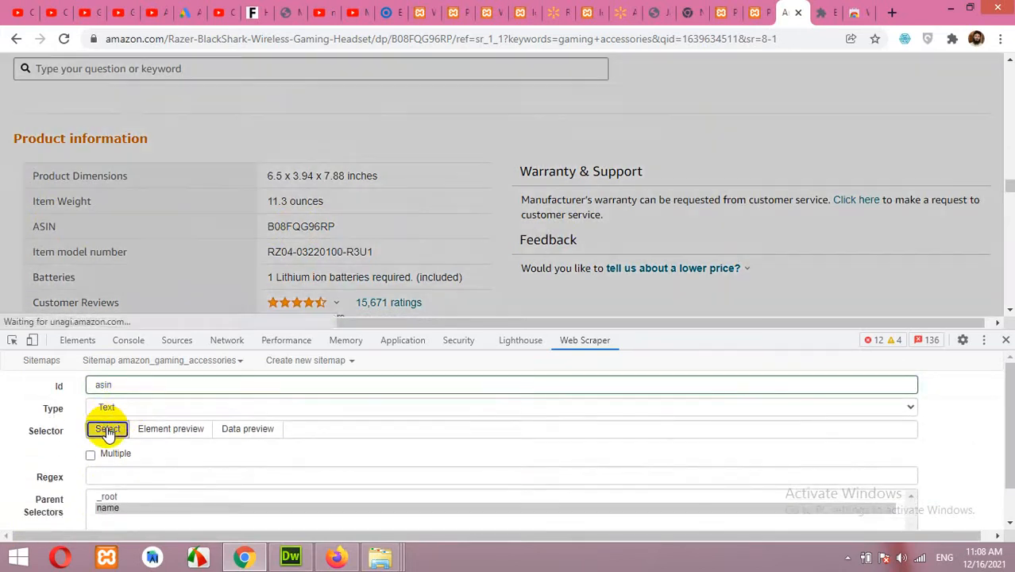
click(289, 224)
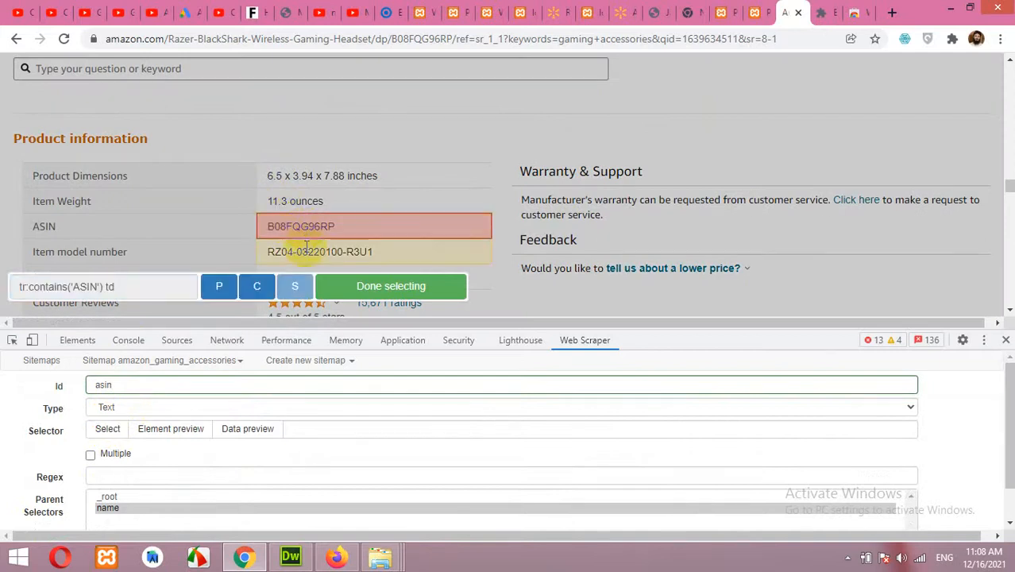
click(375, 287)
- Preview the data extracted by the asin selector and close the preview
click(247, 429)
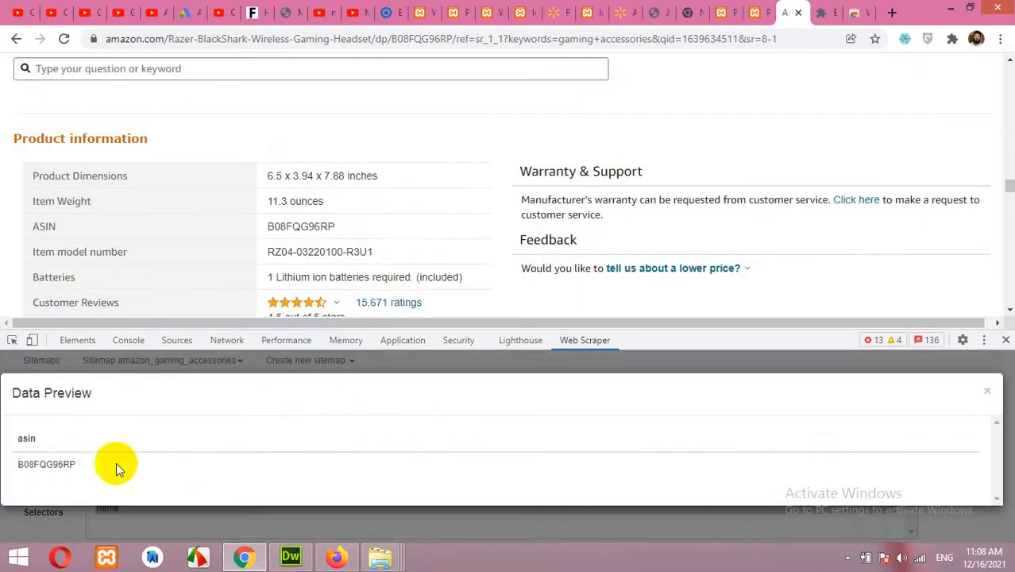
double_click(56, 464)
click(983, 391)
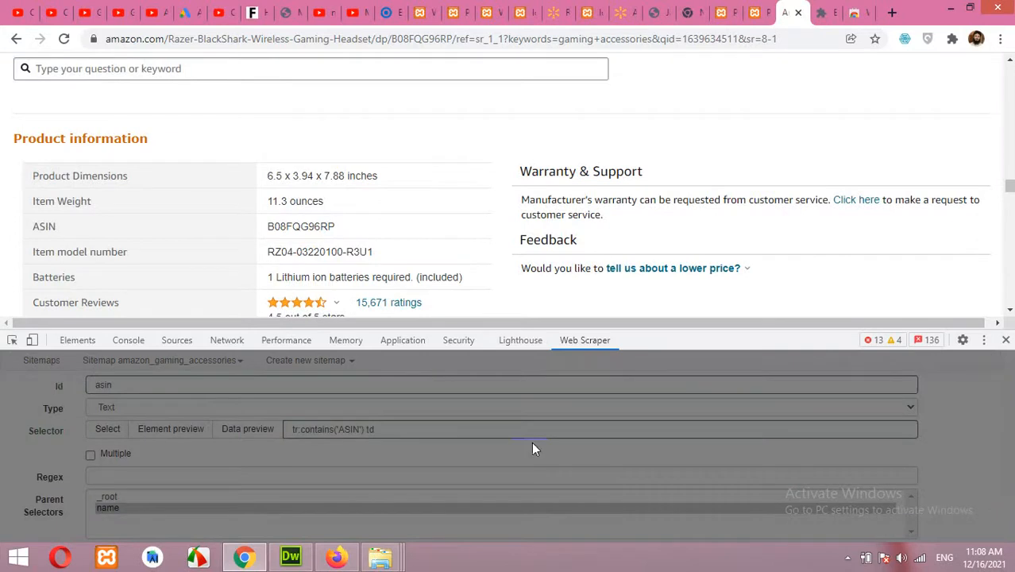
- Change the ASIN selector's id to "sku" and save the selector
scroll(532, 441, down, 1)
scroll(99, 476, up, 1)
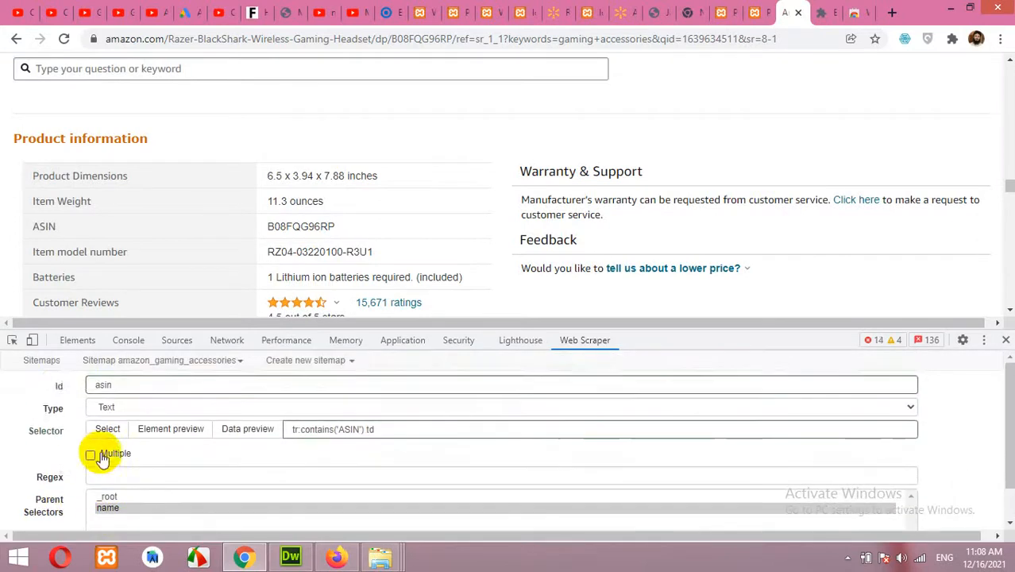
double_click(111, 385)
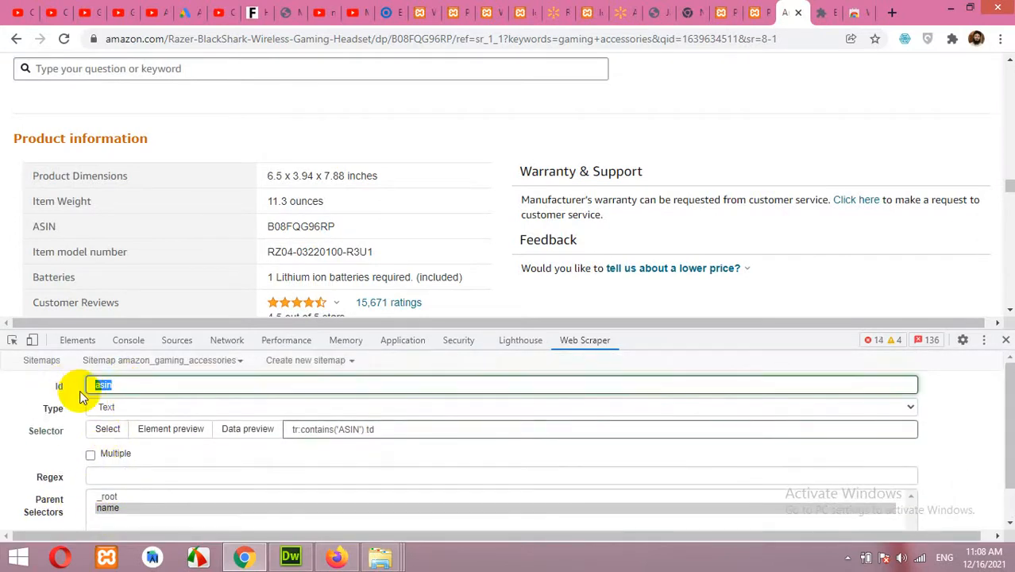
text(sku)
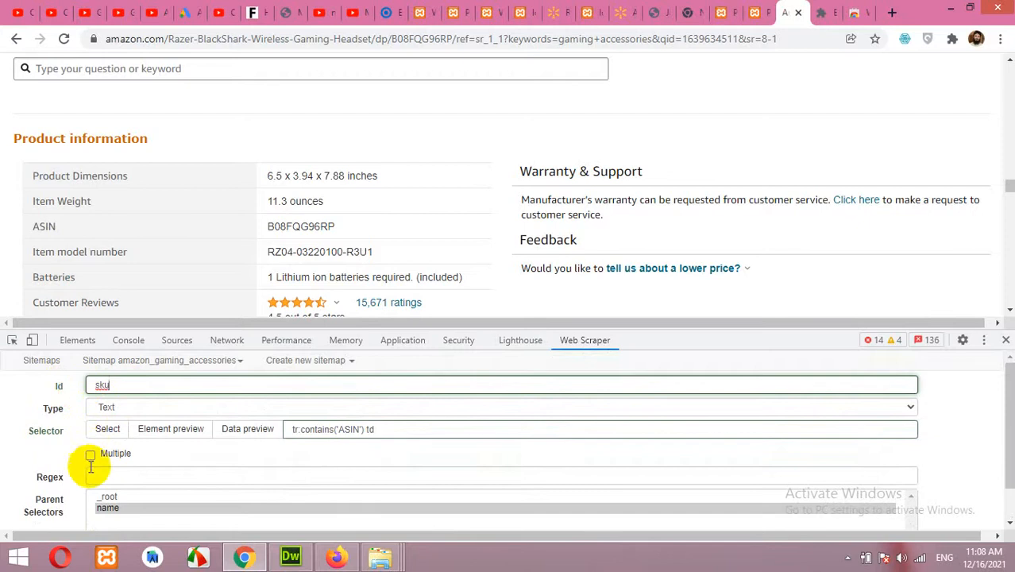
scroll(64, 473, down, 1)
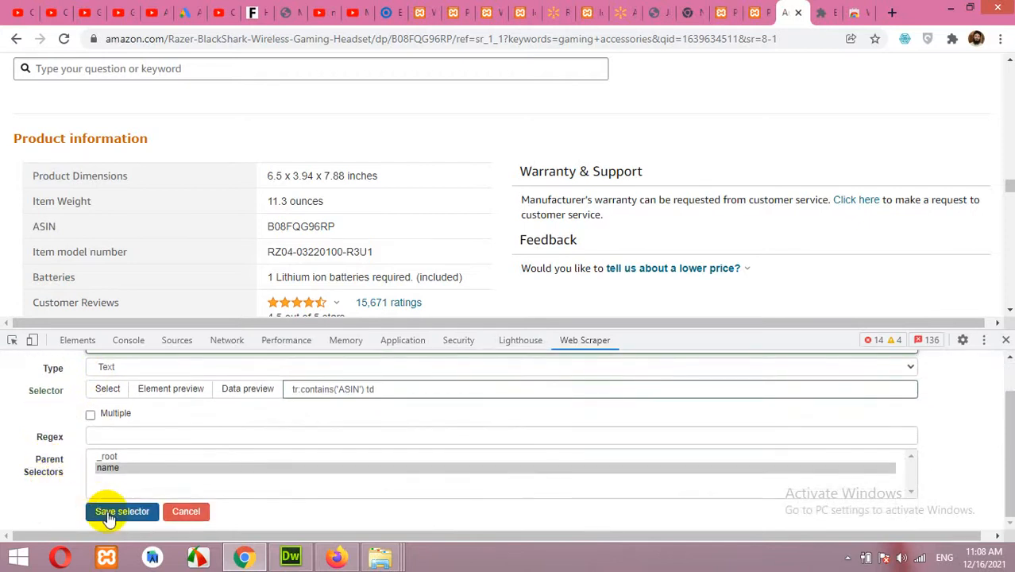
click(119, 512)
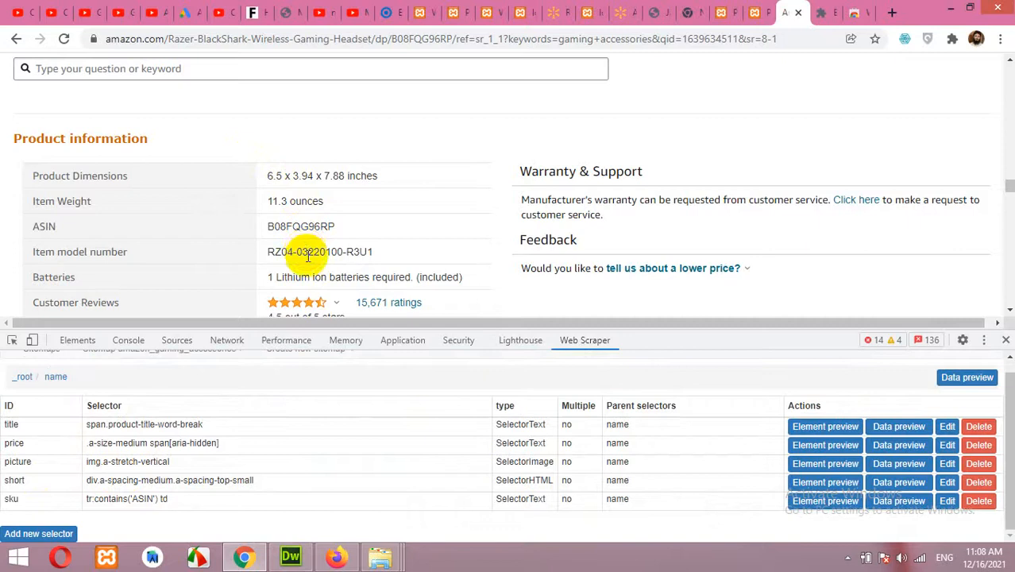
- Add a selector under name with the id "description" and the type HTML
scroll(302, 256, down, 1)
scroll(306, 259, down, 5)
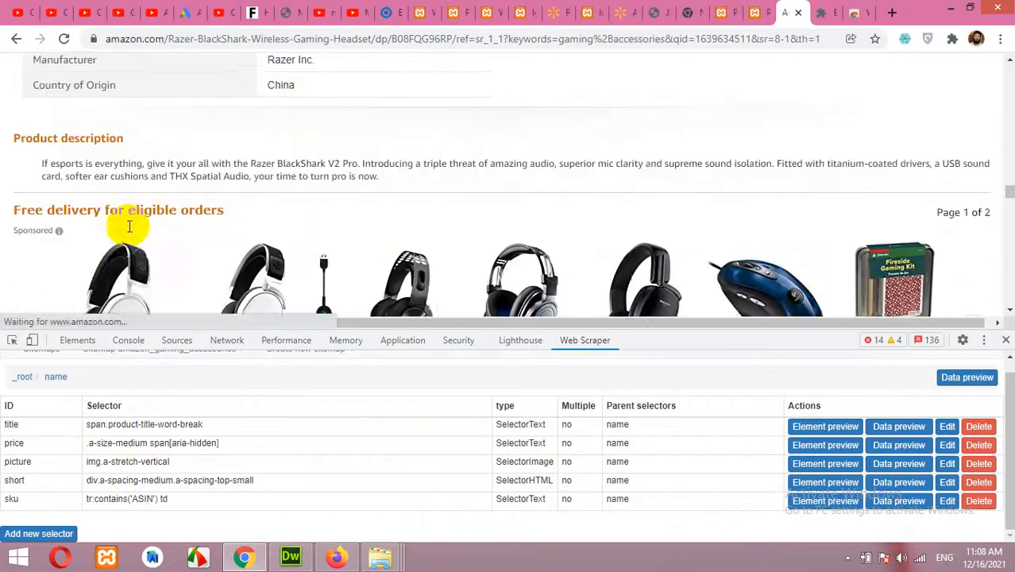
scroll(119, 228, up, 2)
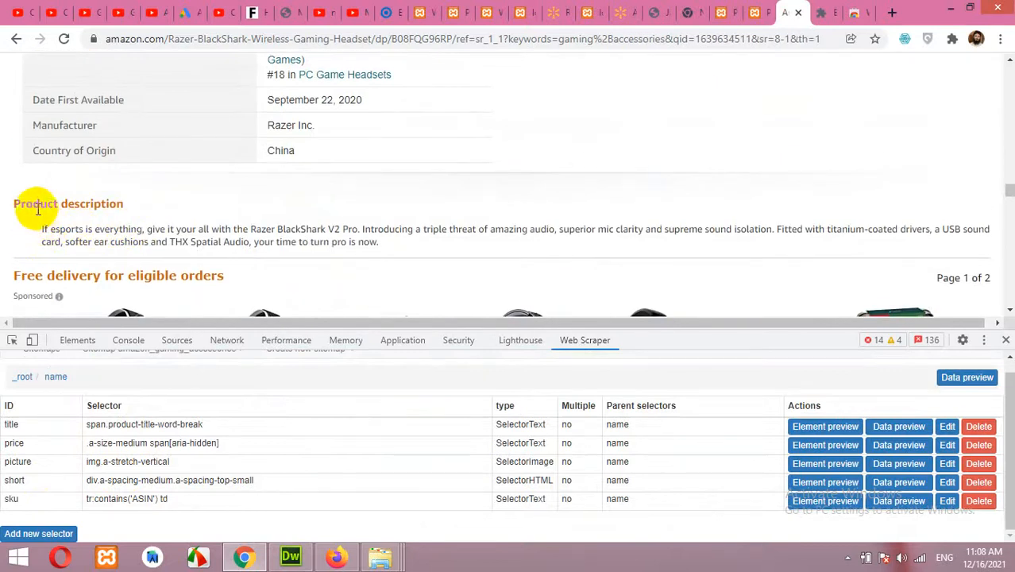
click(40, 534)
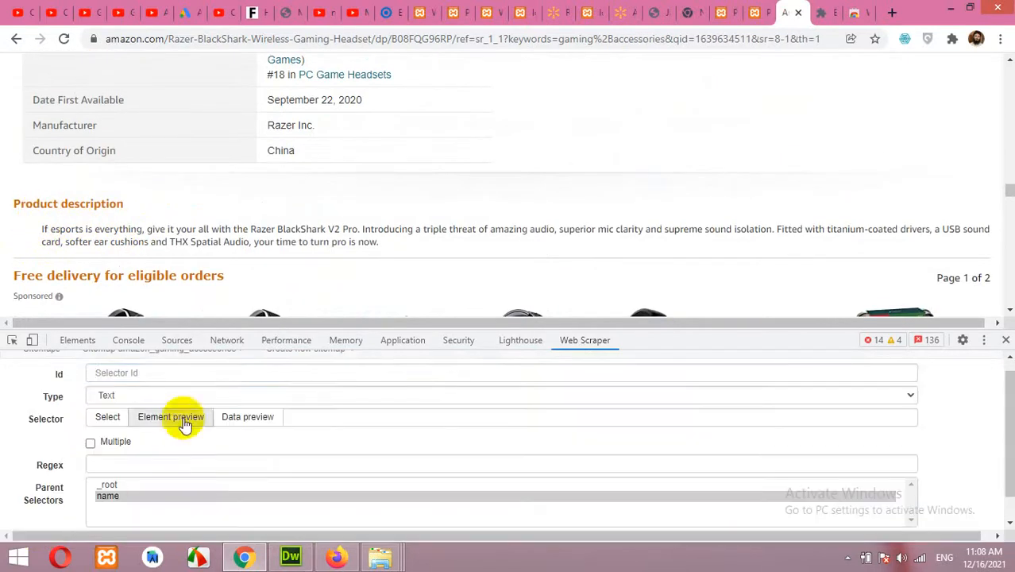
click(166, 371)
text(description)
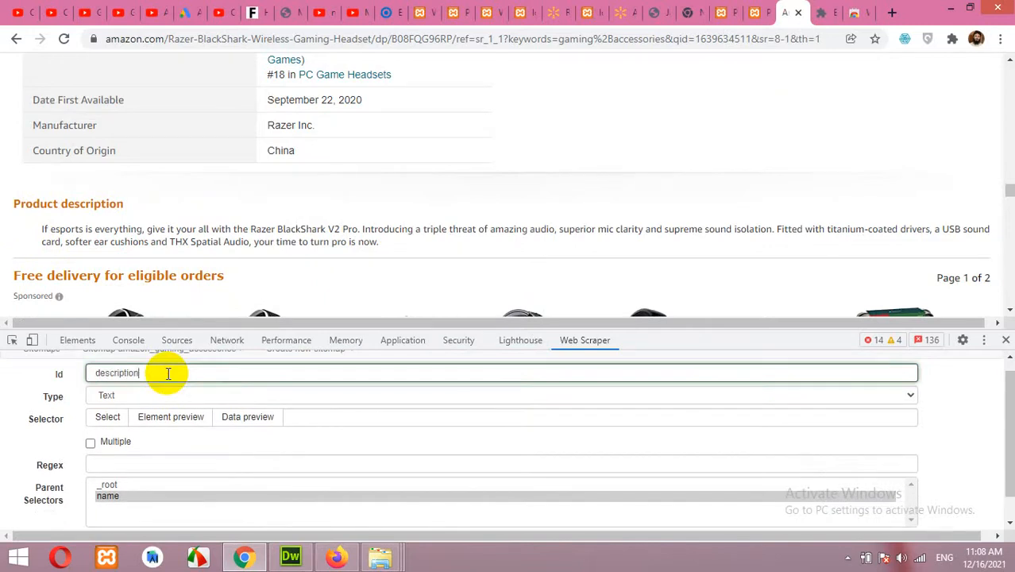
click(111, 397)
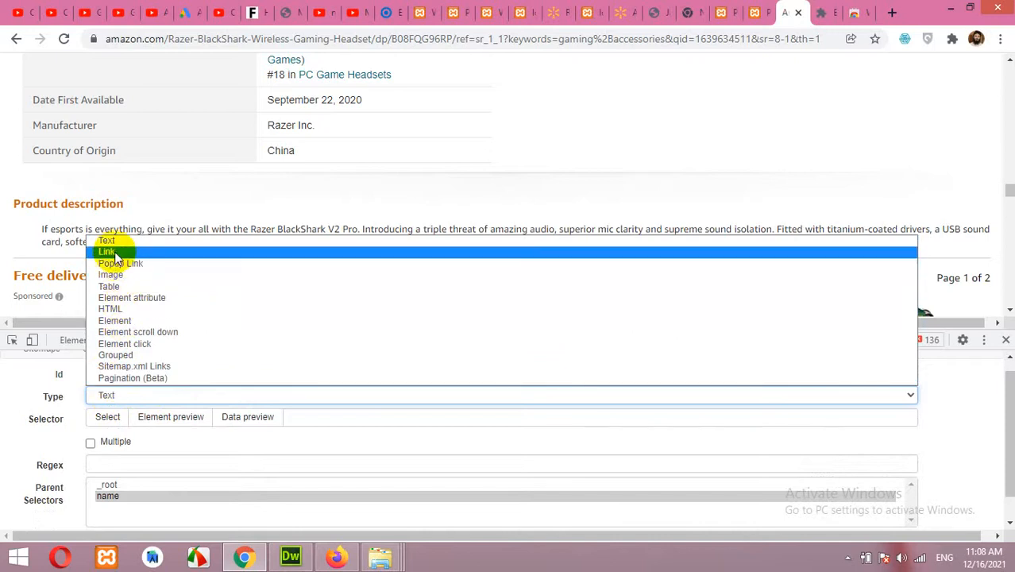
click(124, 310)
- Pick the paragraph under Product description as the description selector's element and save the selector
click(107, 417)
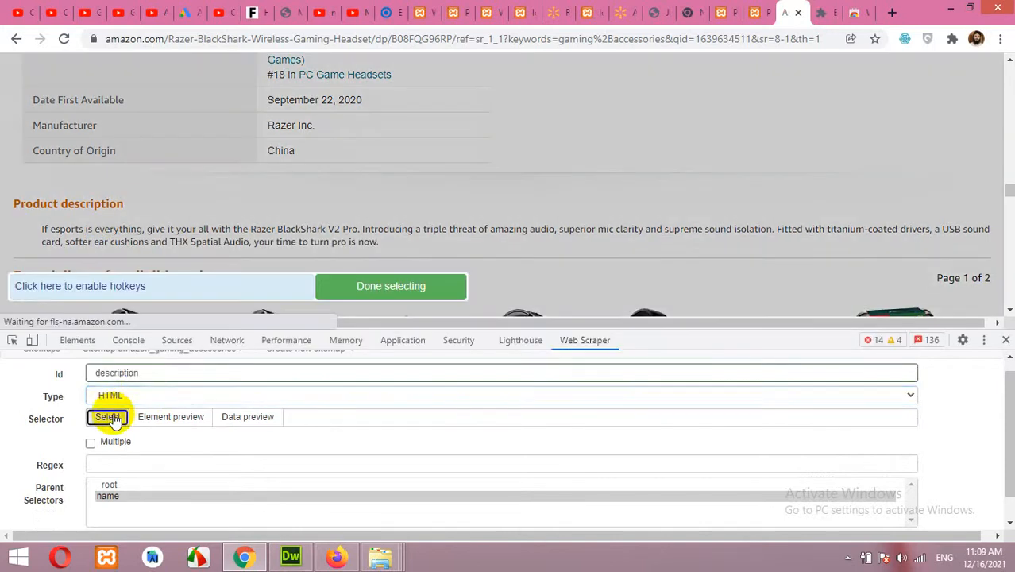
click(161, 232)
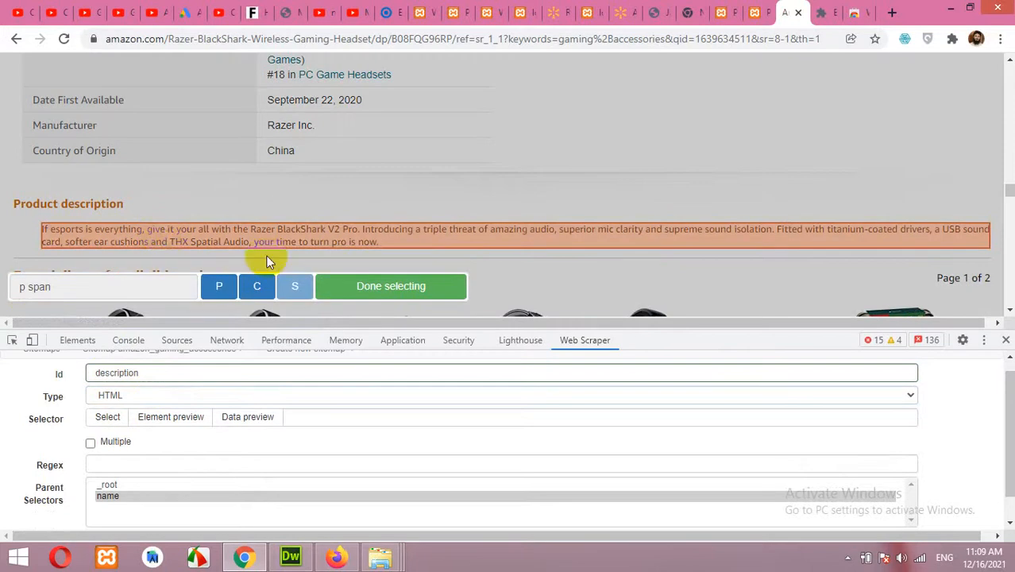
click(364, 287)
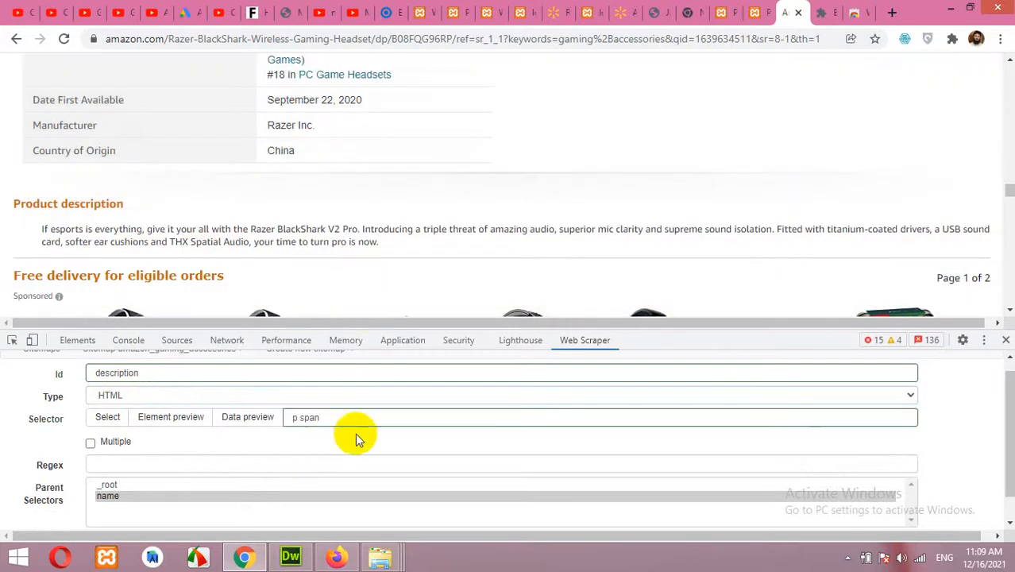
scroll(159, 492, down, 1)
click(125, 511)
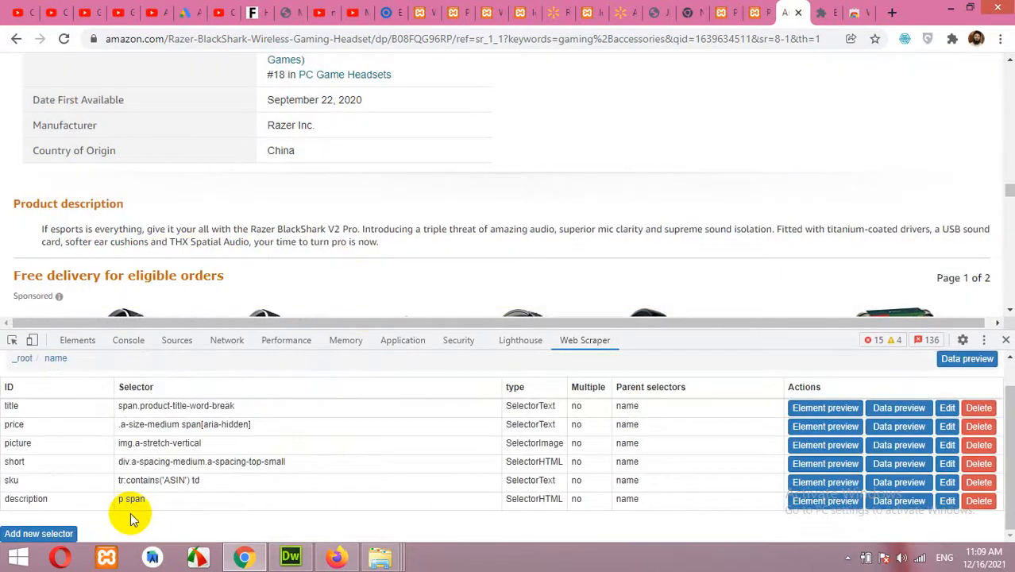
- Start scraping the amazon_gaming_accessories sitemap with the preset request interval and page load delay
scroll(127, 512, up, 1)
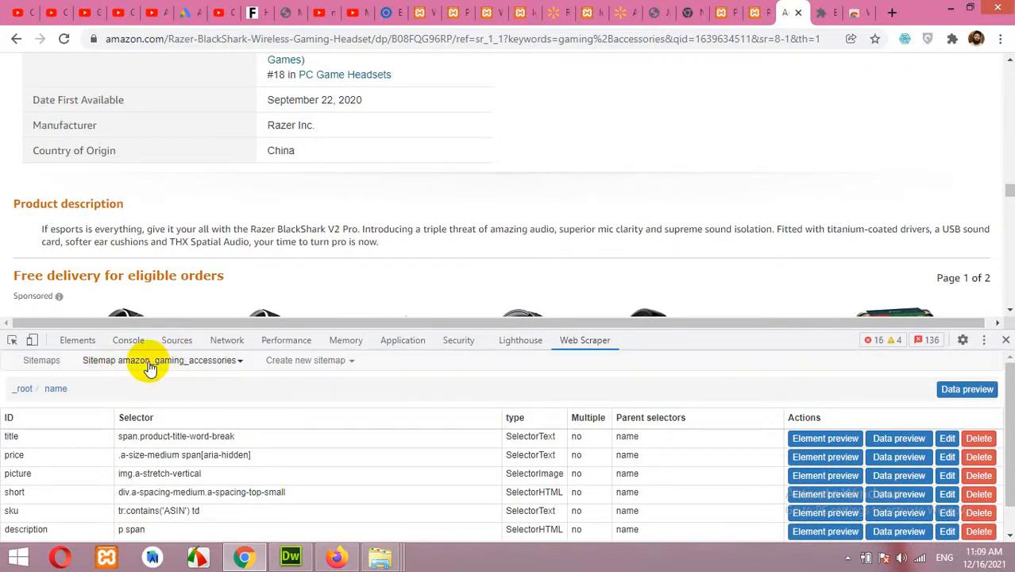
click(149, 364)
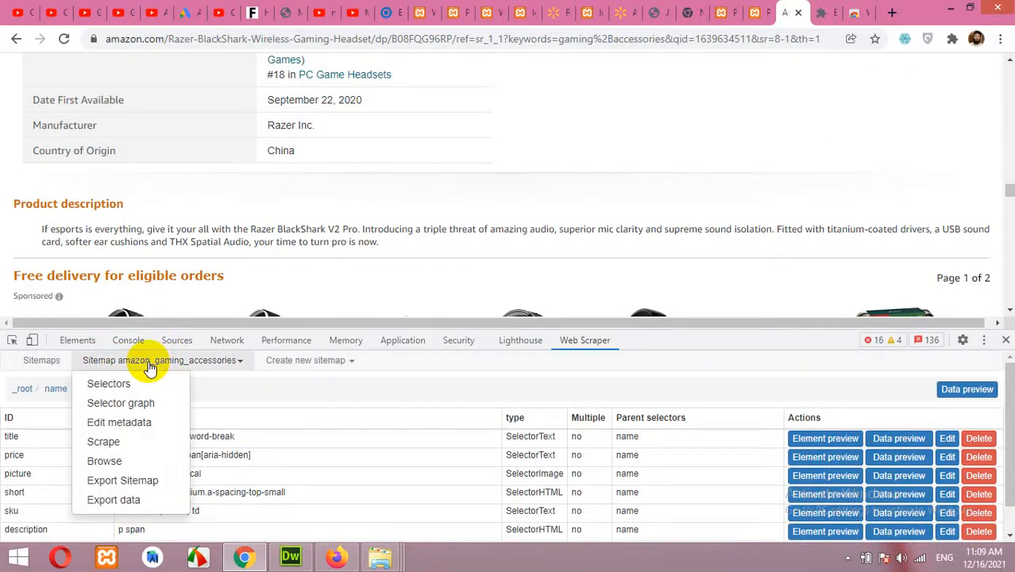
click(104, 443)
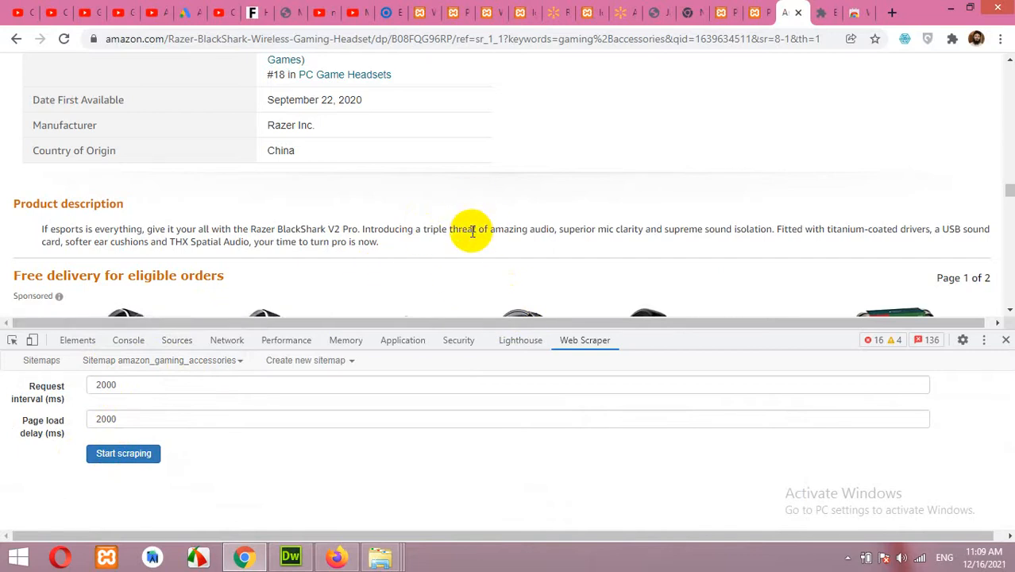
click(95, 384)
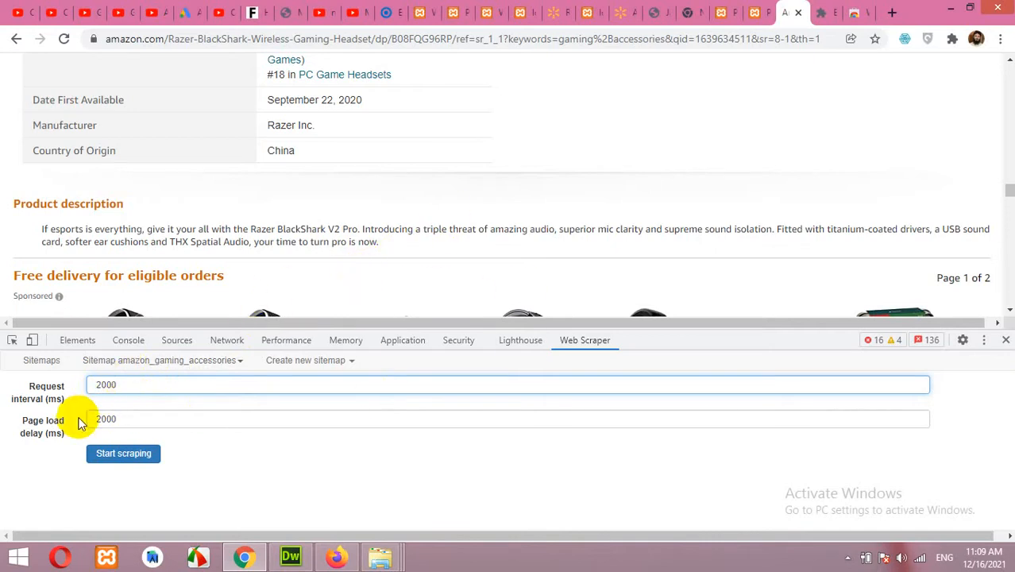
click(114, 459)
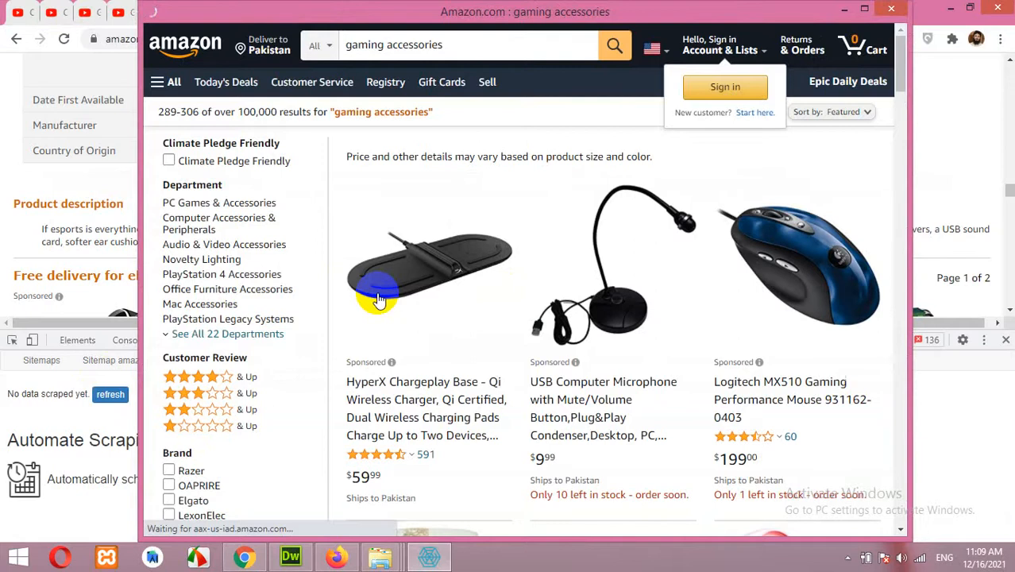
click(378, 299)
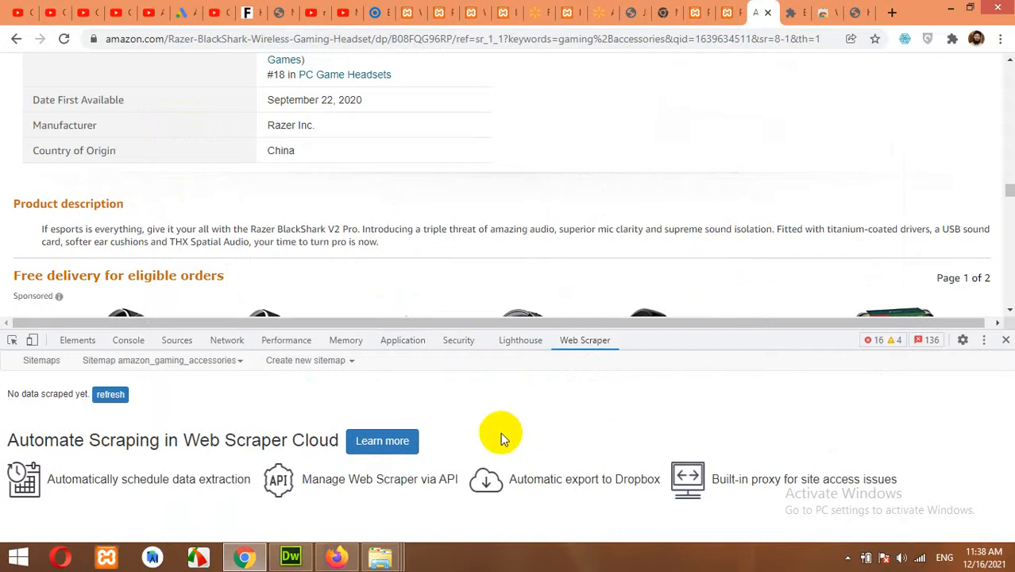
- Export the scraped data of the amazon_gaming_accessories sitemap as a CSV file
click(139, 363)
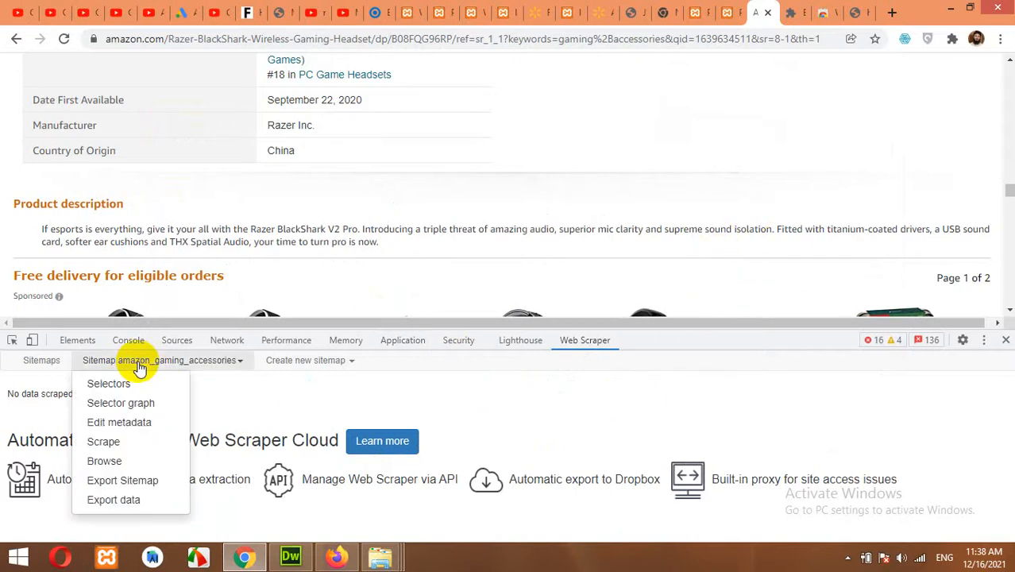
click(114, 501)
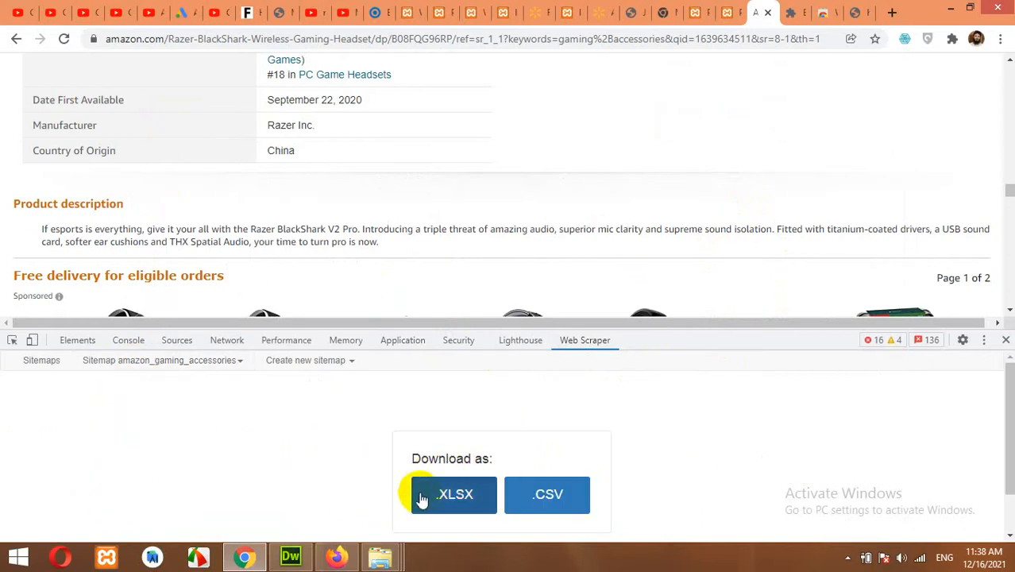
click(553, 497)
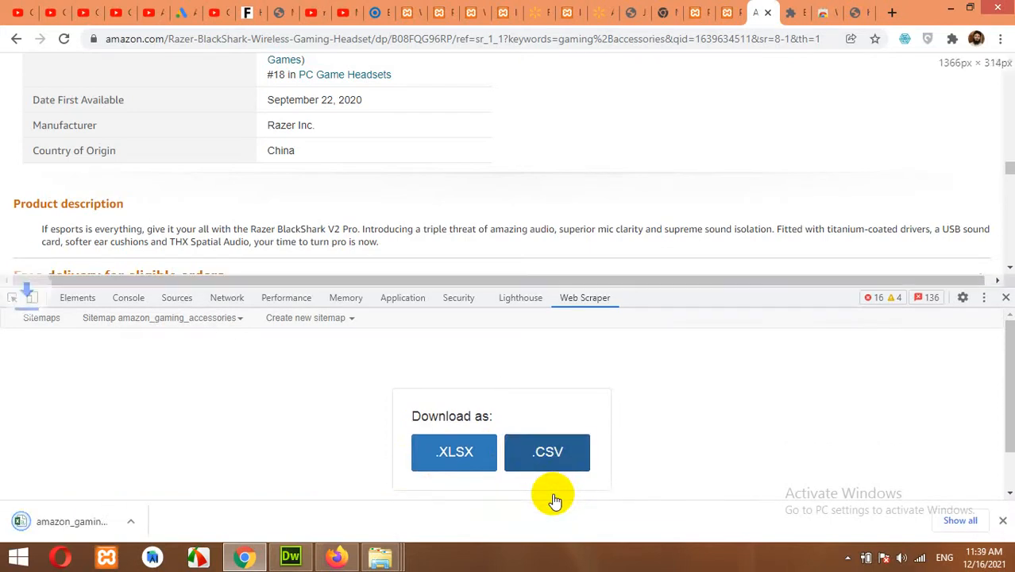
- Open the downloaded CSV file in Excel, maximize its window and dismiss the activation wizard
click(73, 523)
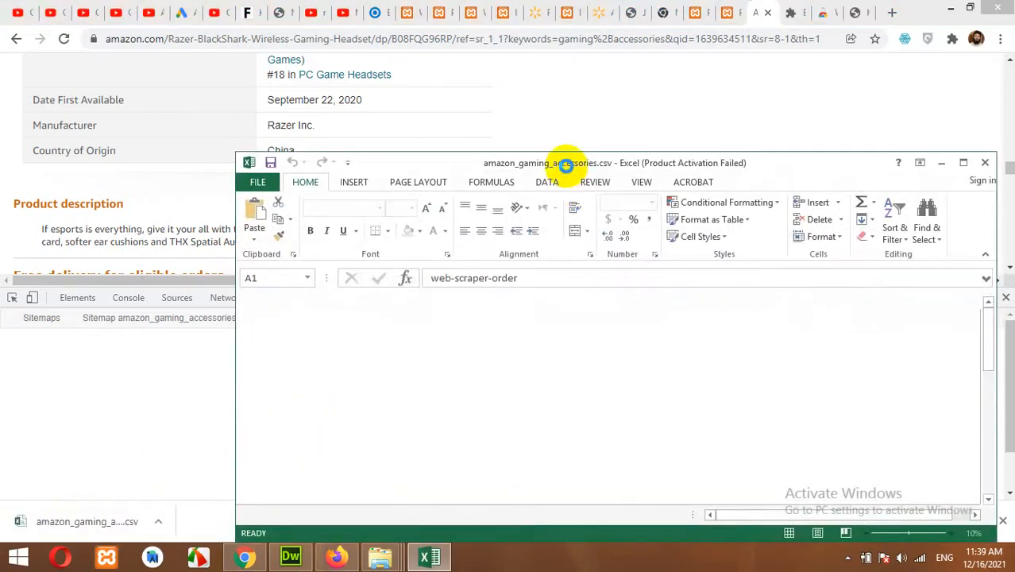
double_click(566, 163)
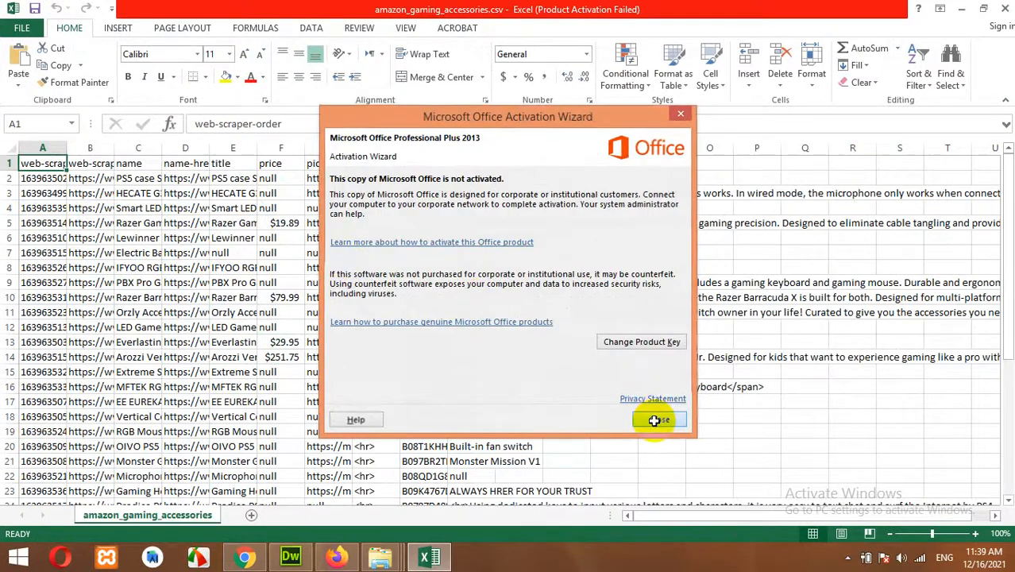
click(654, 418)
- Save a copy of the workbook on the Desktop as amazon_gaming in CSV (Comma delimited) format
click(21, 27)
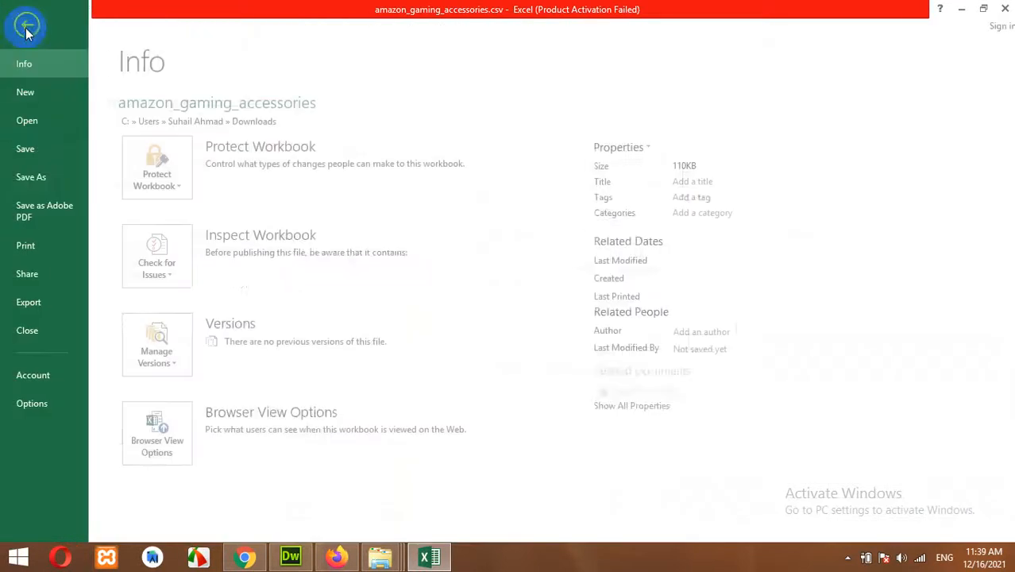
click(33, 177)
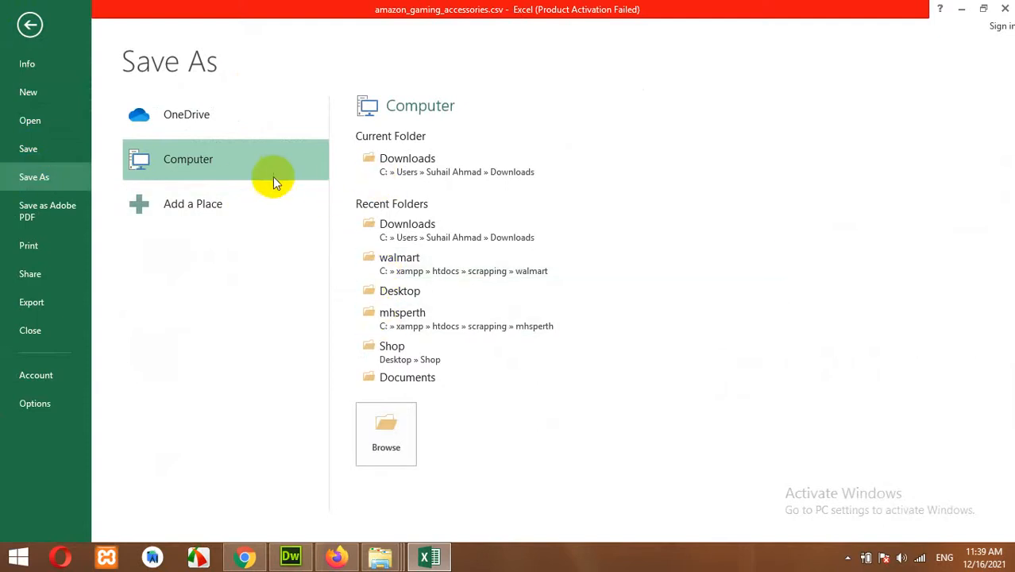
click(389, 429)
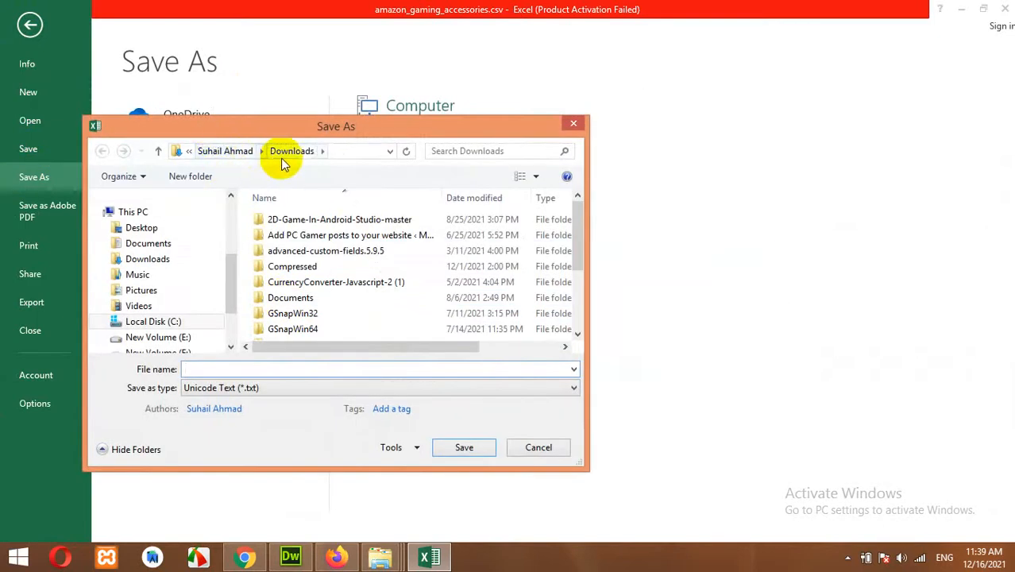
click(129, 228)
click(227, 389)
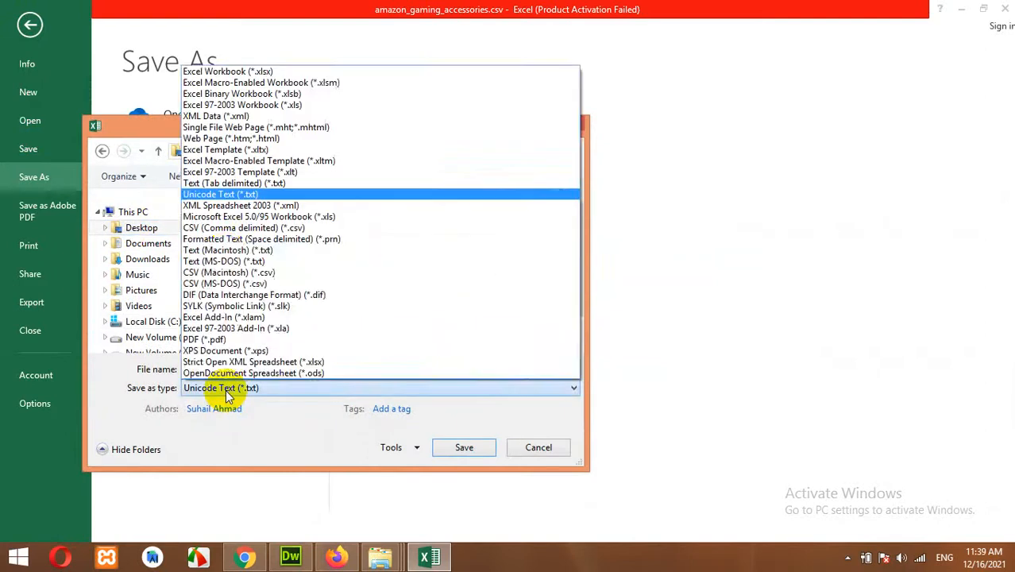
click(222, 390)
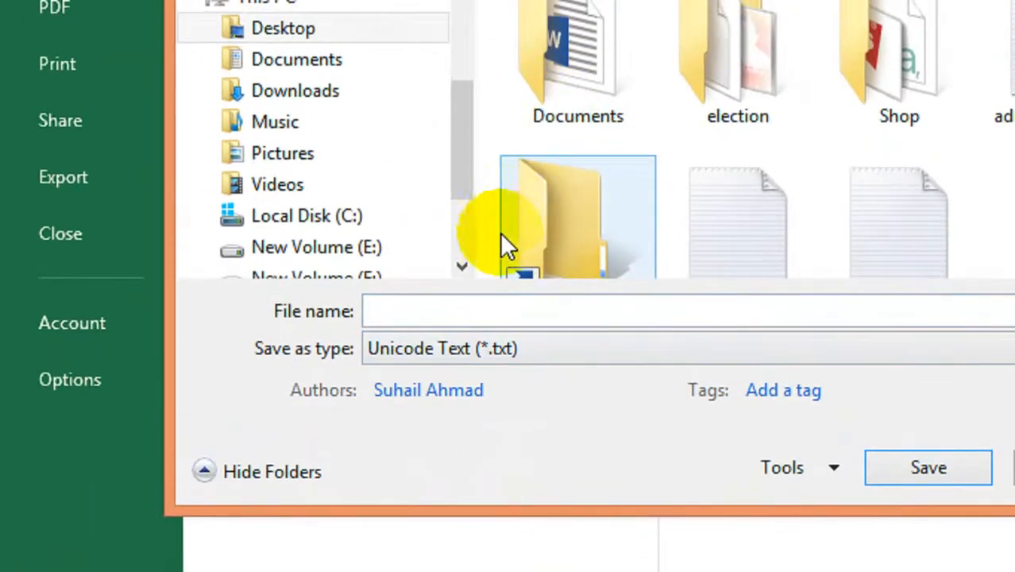
click(486, 345)
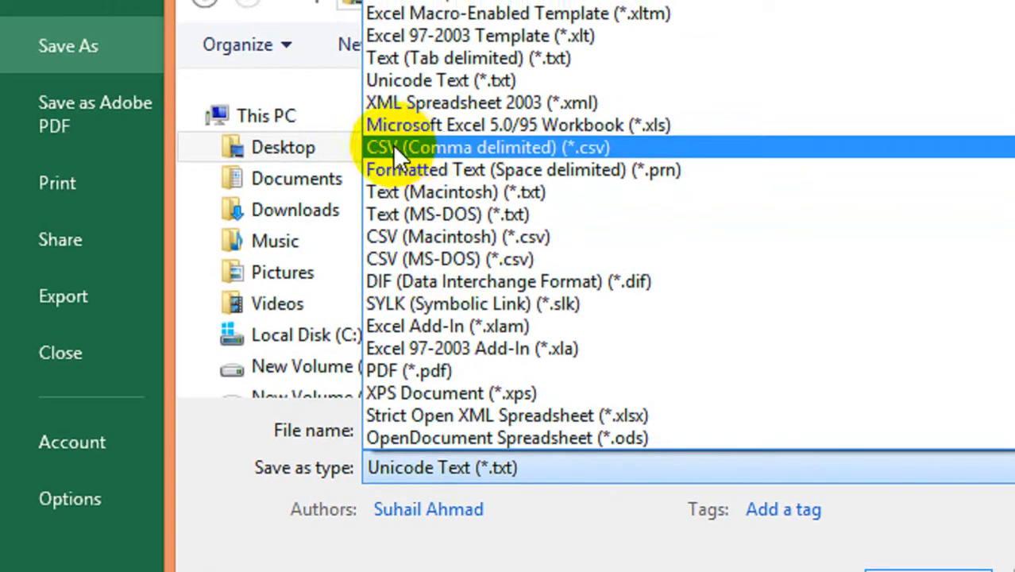
click(445, 147)
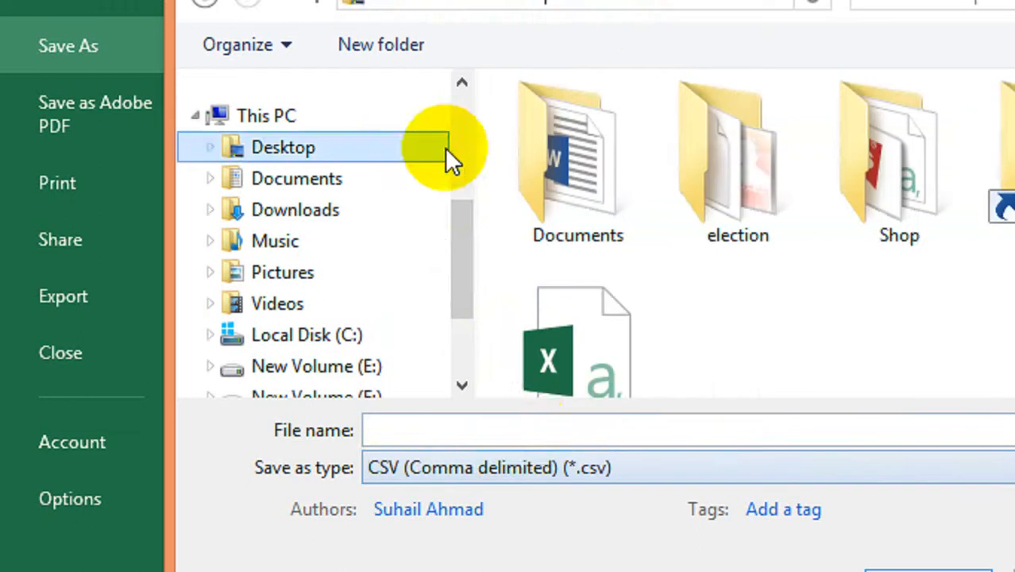
click(528, 430)
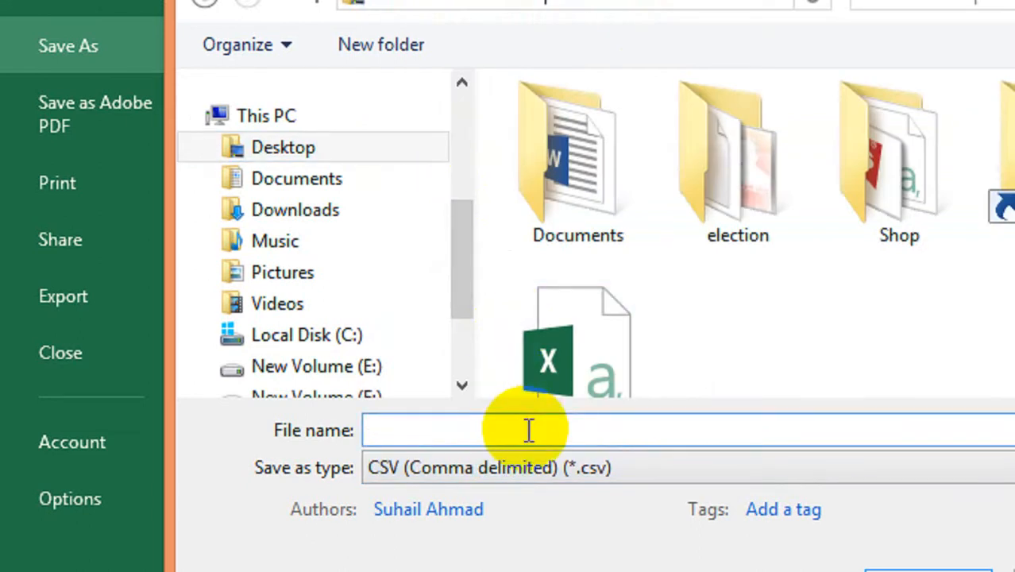
text(amazon_gaming)
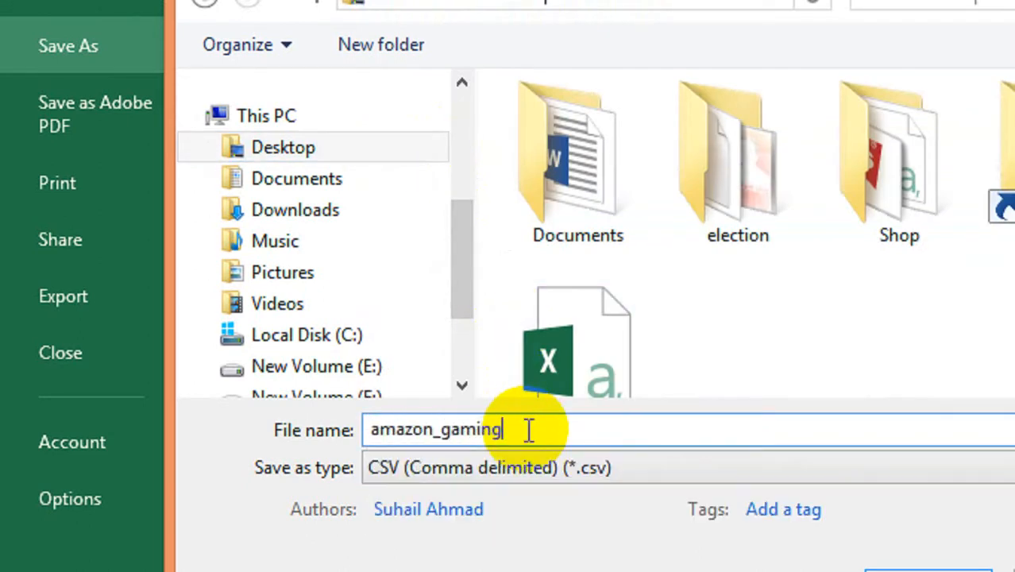
key(Return)
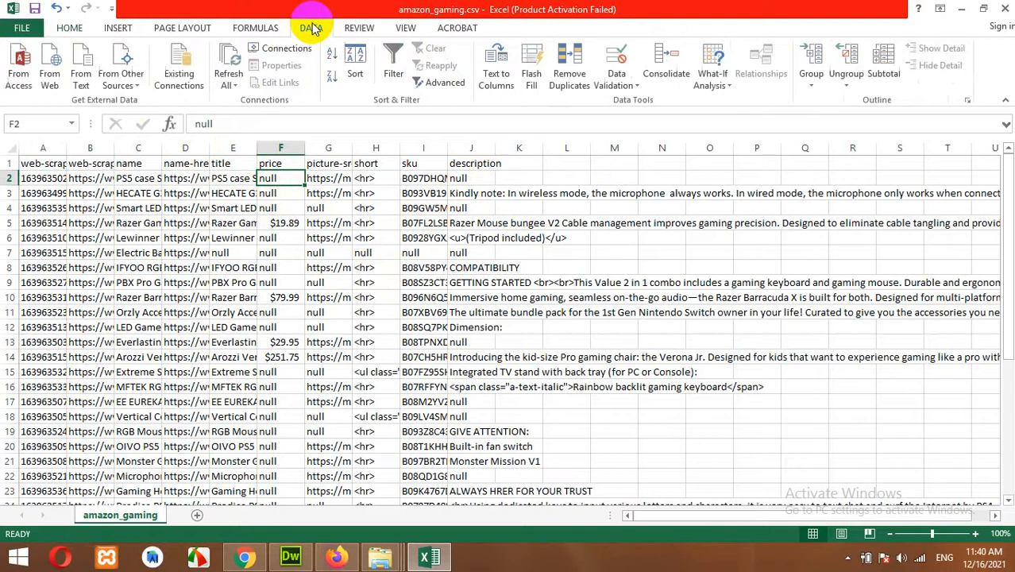
- Replace every "null" in the sheet with nothing
click(65, 29)
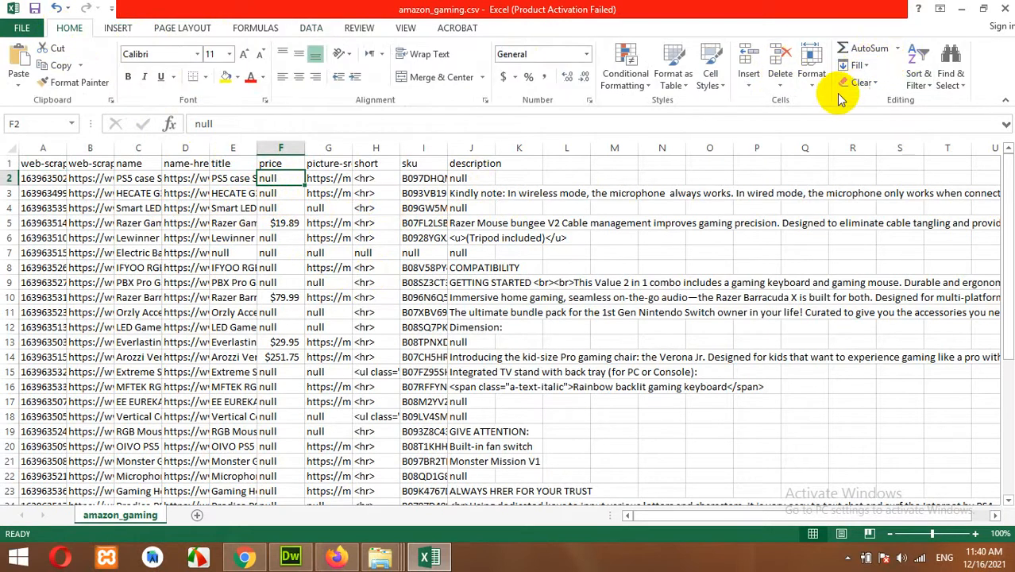
key(ctrl+f)
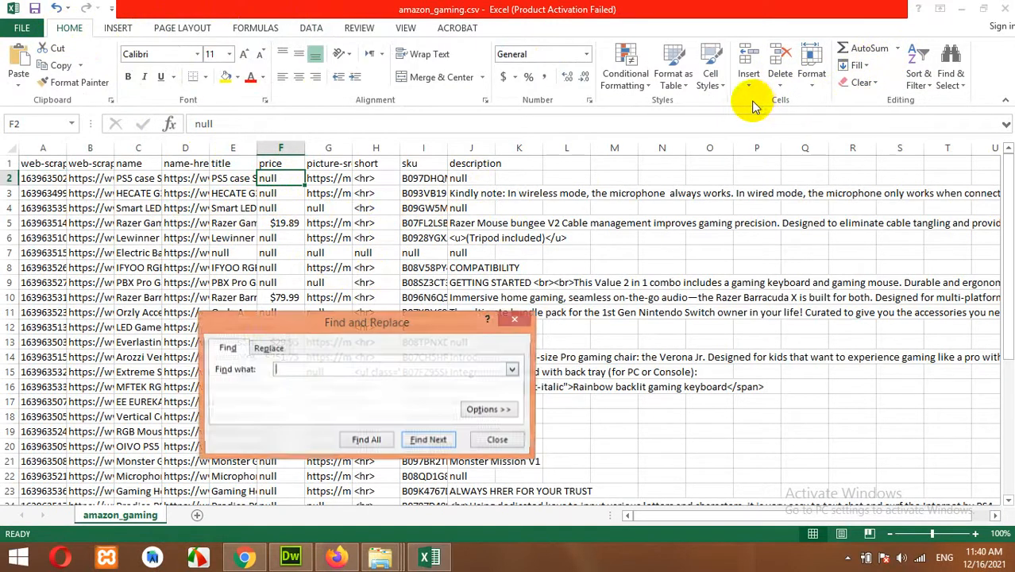
click(265, 351)
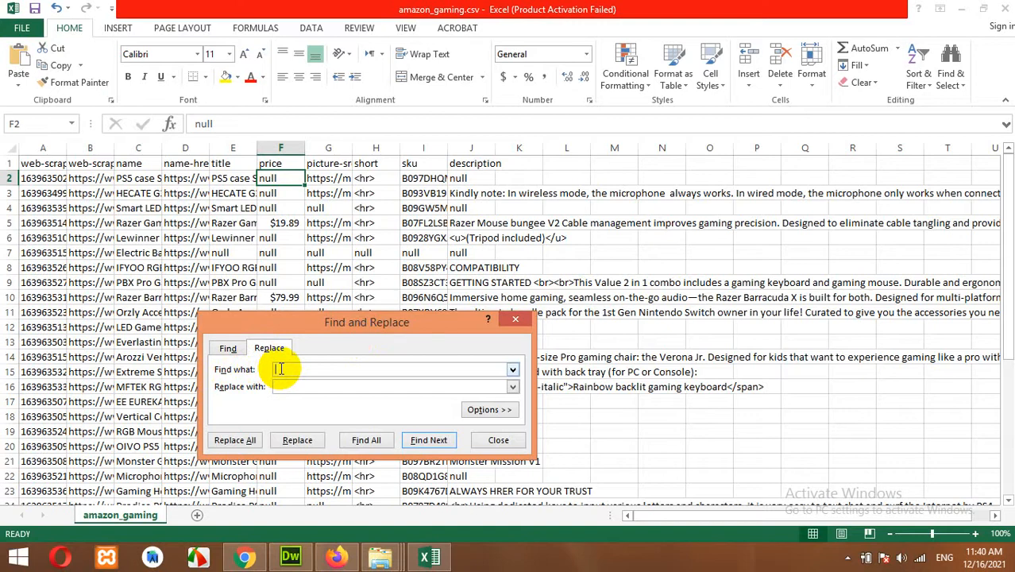
text(null)
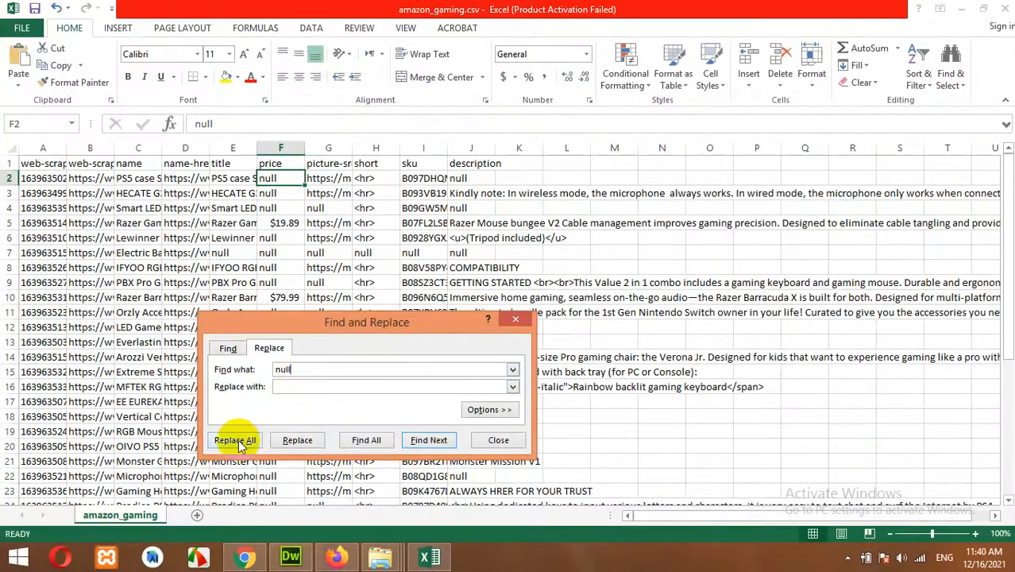
click(235, 441)
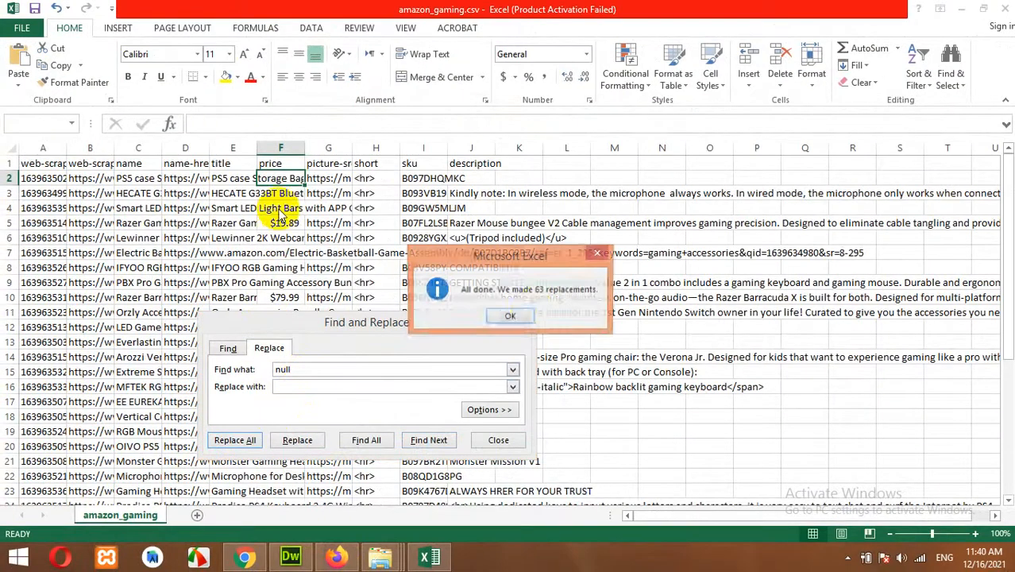
- Finish the replacement, save amazon_gaming.csv keeping the CSV format, and close Excel without saving again
click(532, 315)
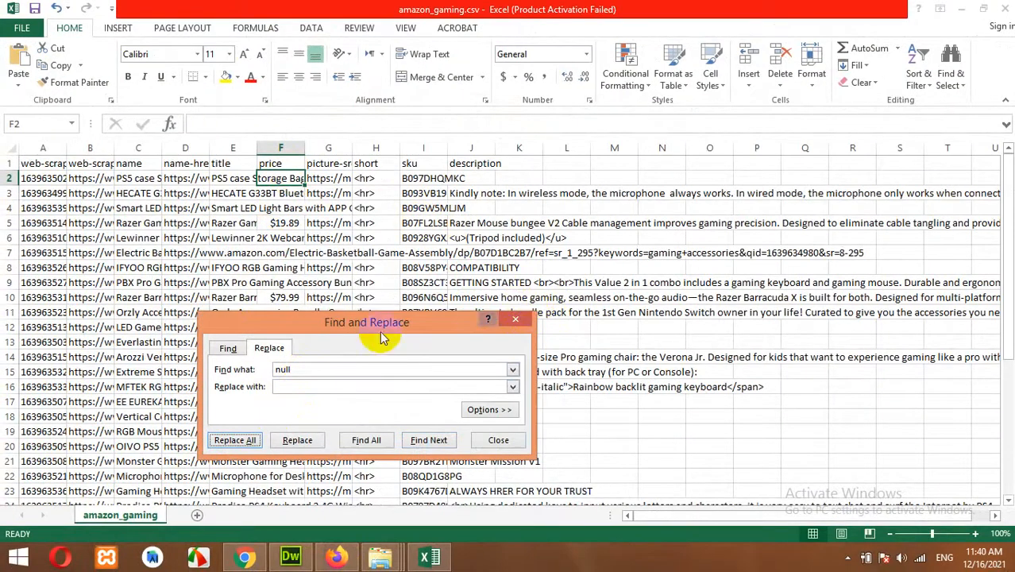
click(495, 439)
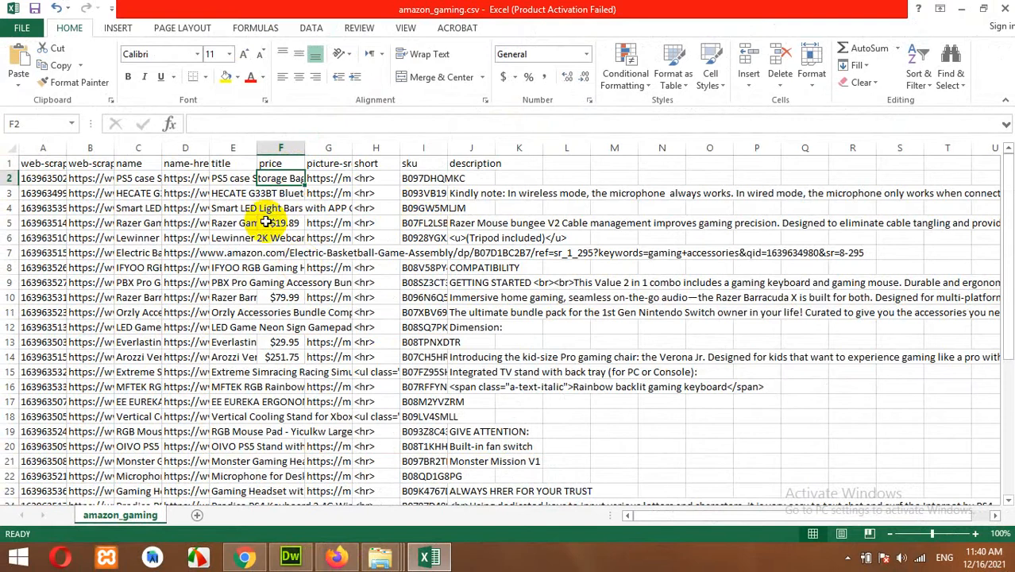
key(ctrl+s)
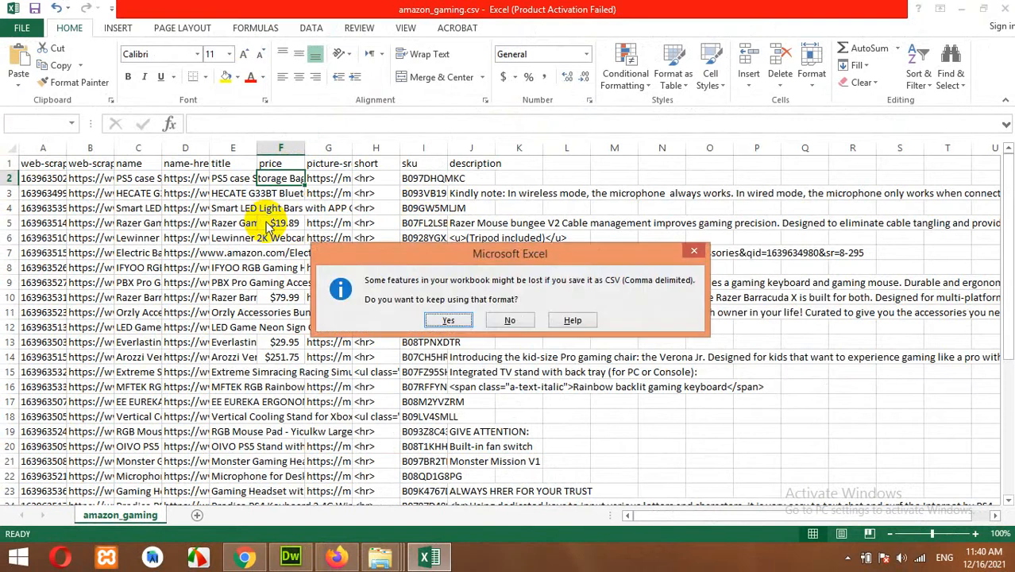
click(434, 318)
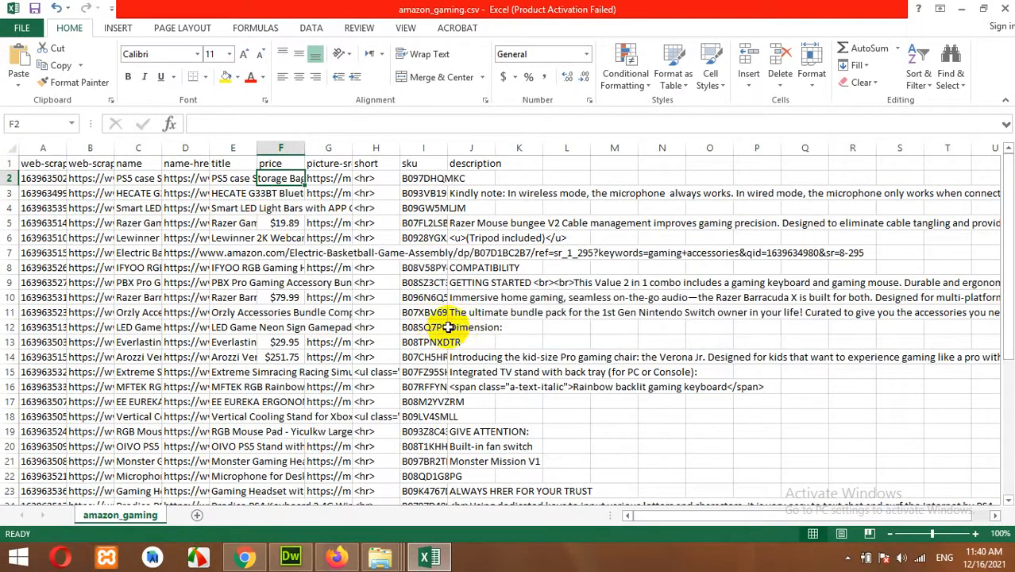
click(1001, 8)
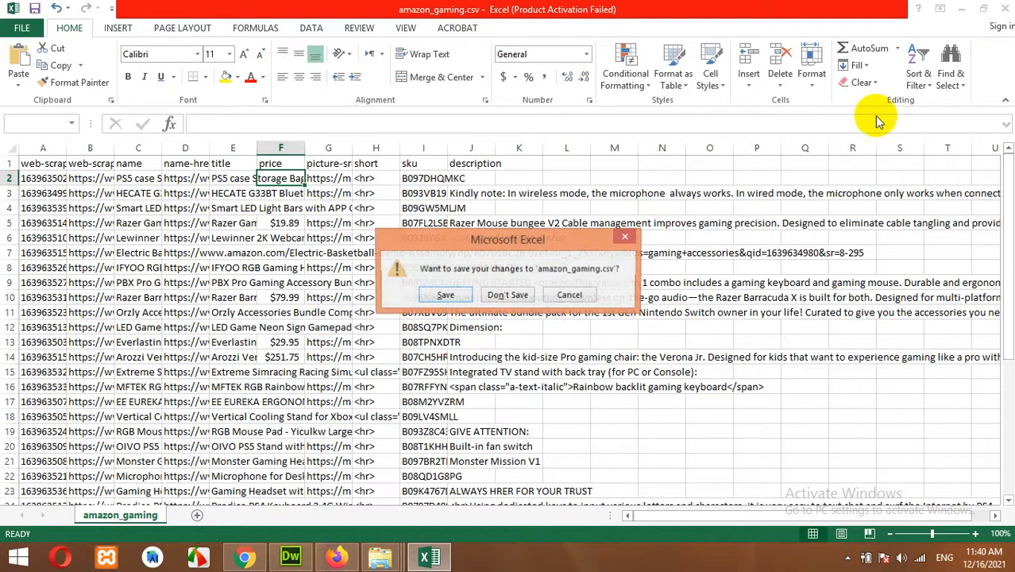
click(508, 296)
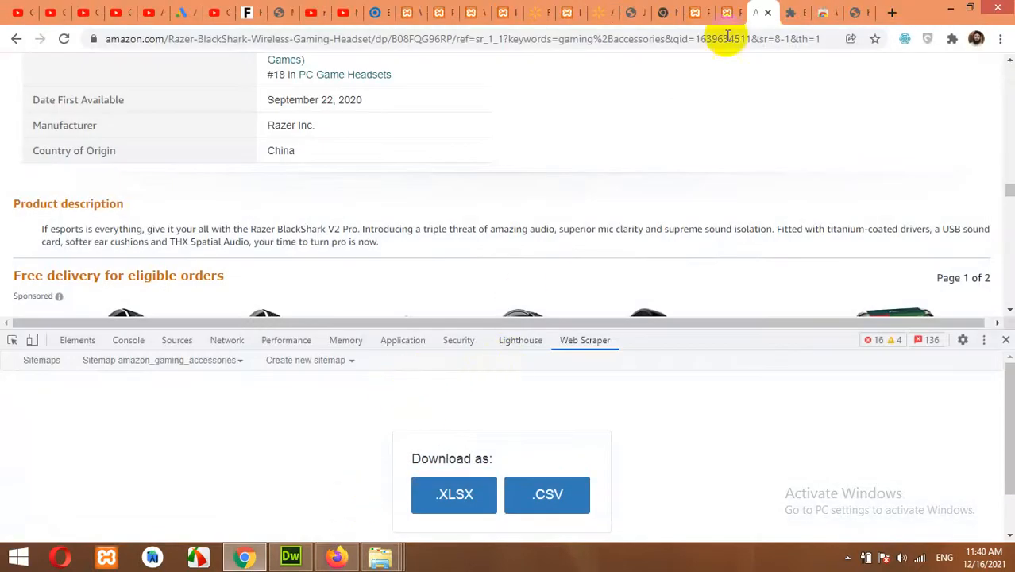
- Switch to the WordPress Products page in Chrome, log back in with the prefilled credentials and dismiss the password warning
click(728, 12)
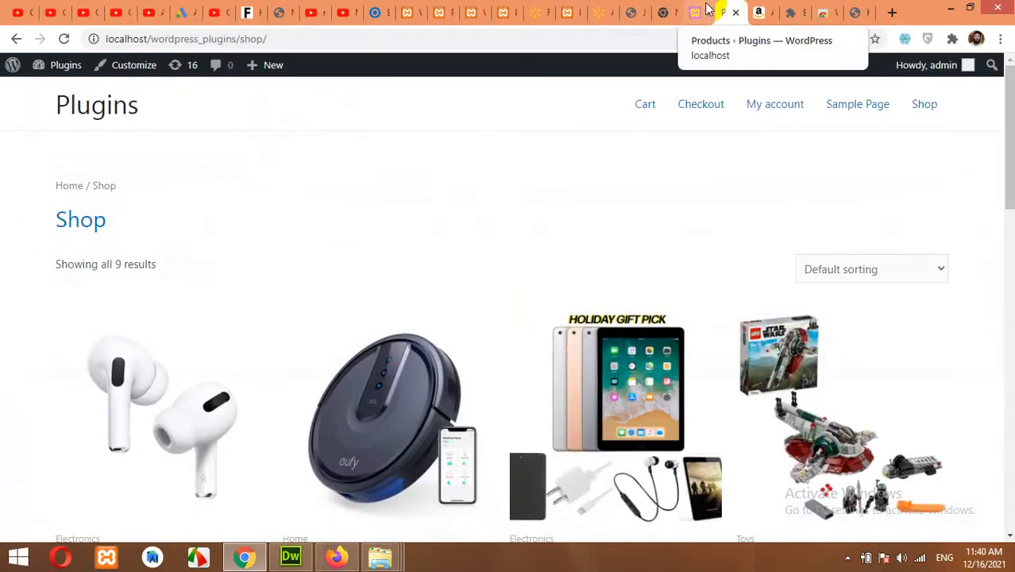
click(706, 10)
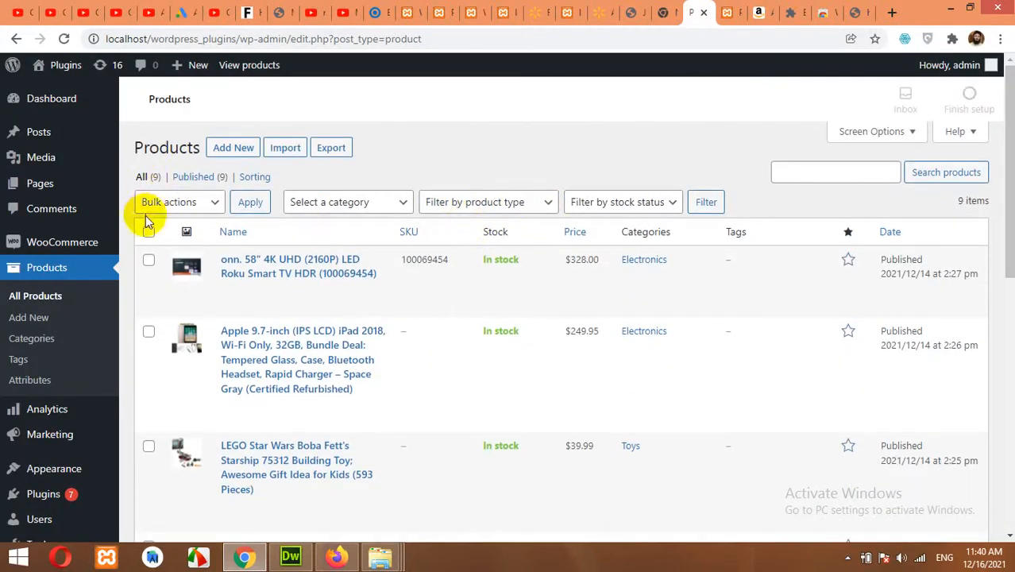
click(268, 310)
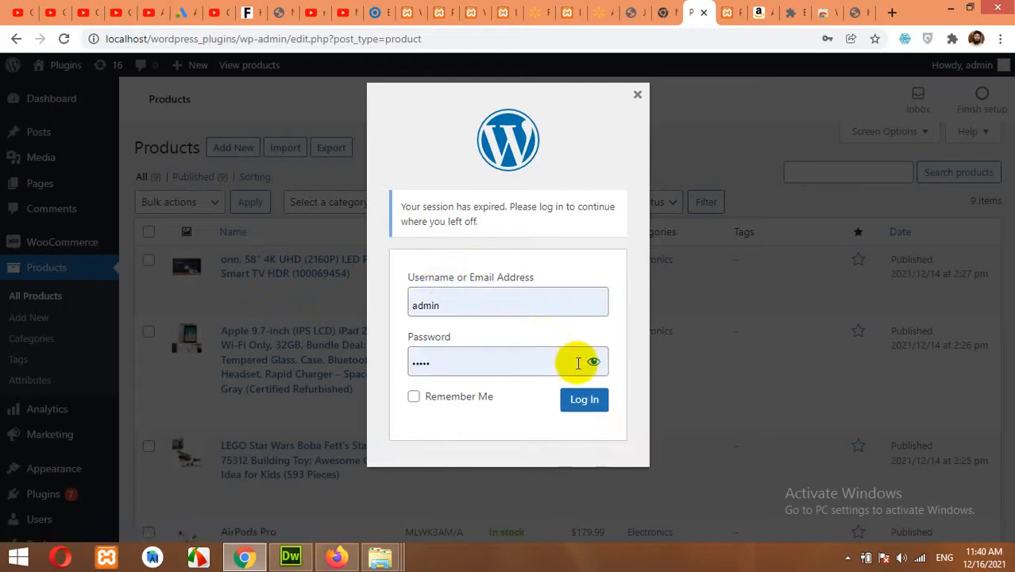
click(588, 400)
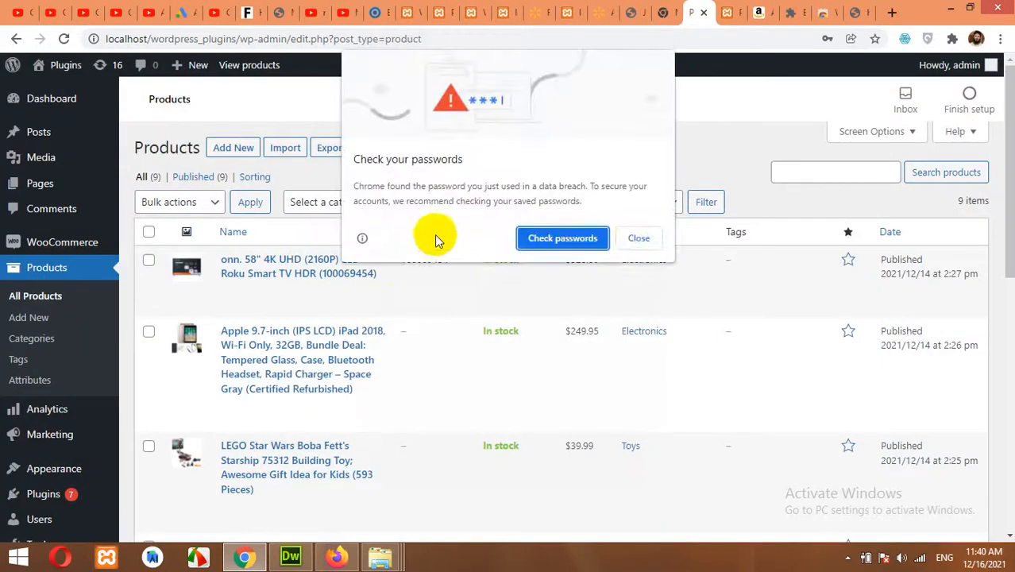
click(635, 238)
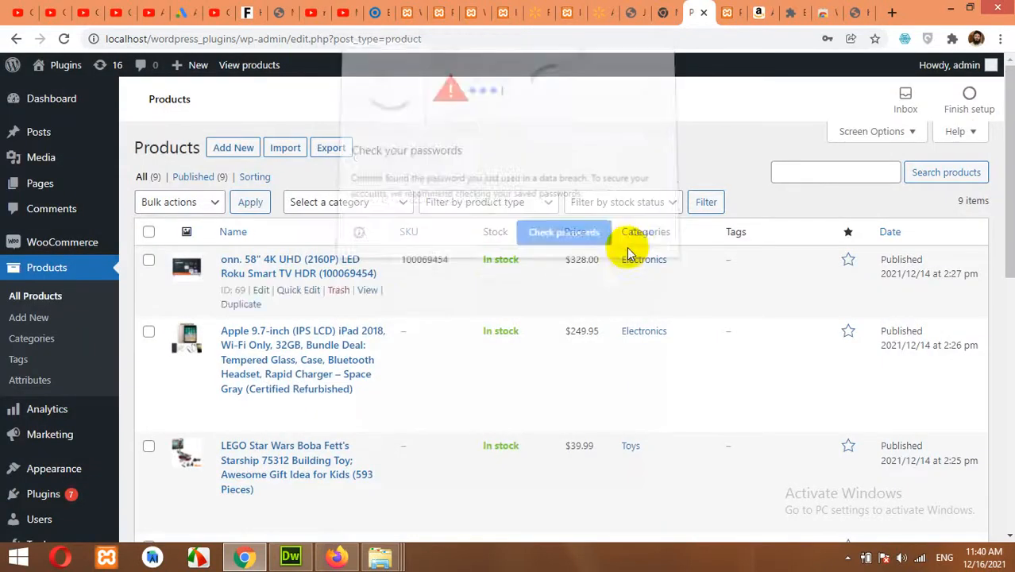
- Search the WordPress plugin directory for "wp all import" and install Import any XML or CSV File to WordPress
scroll(101, 362, down, 3)
mouse_move(37, 427)
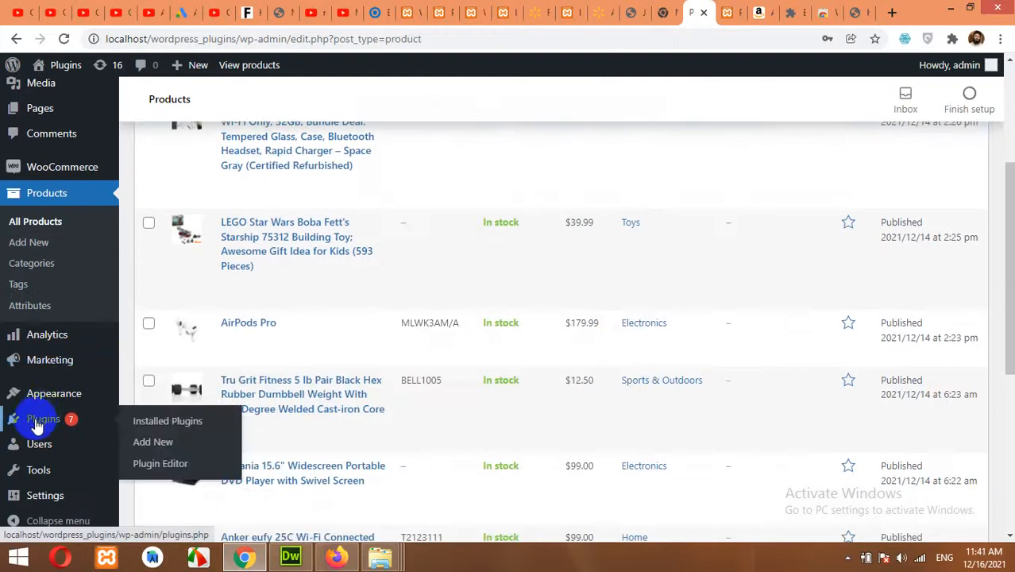
click(155, 446)
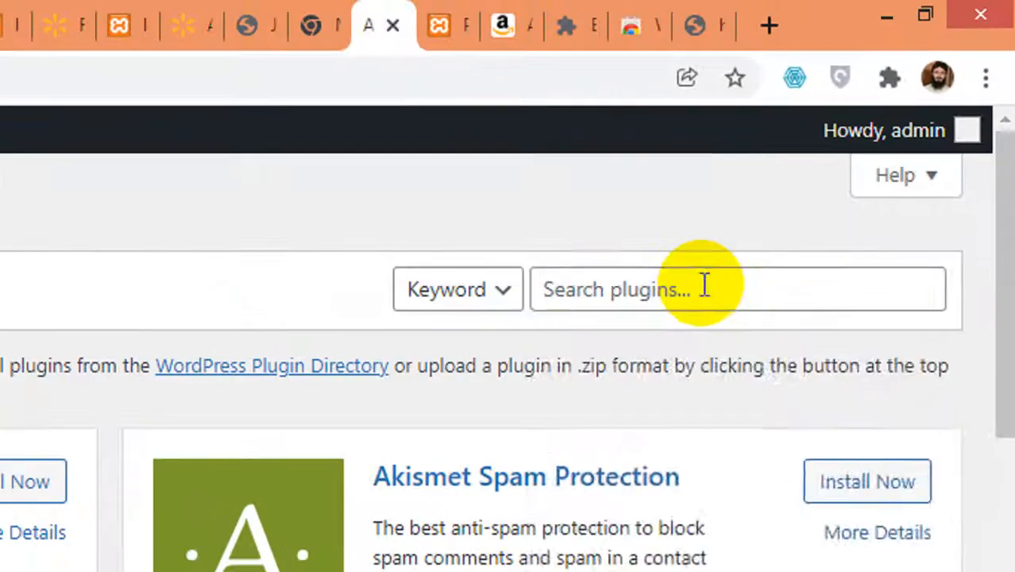
click(859, 143)
text(w)
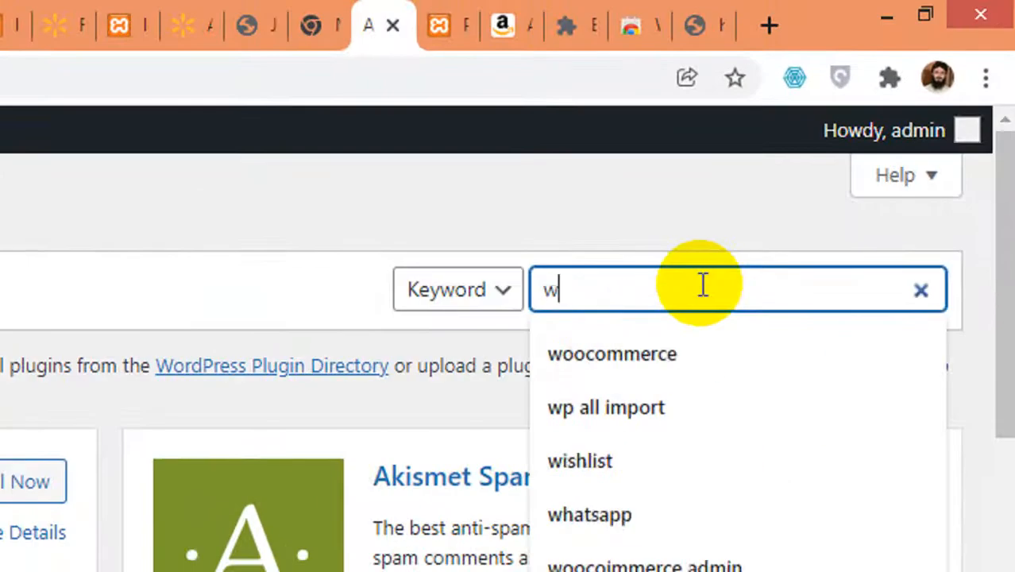
text(p all imp)
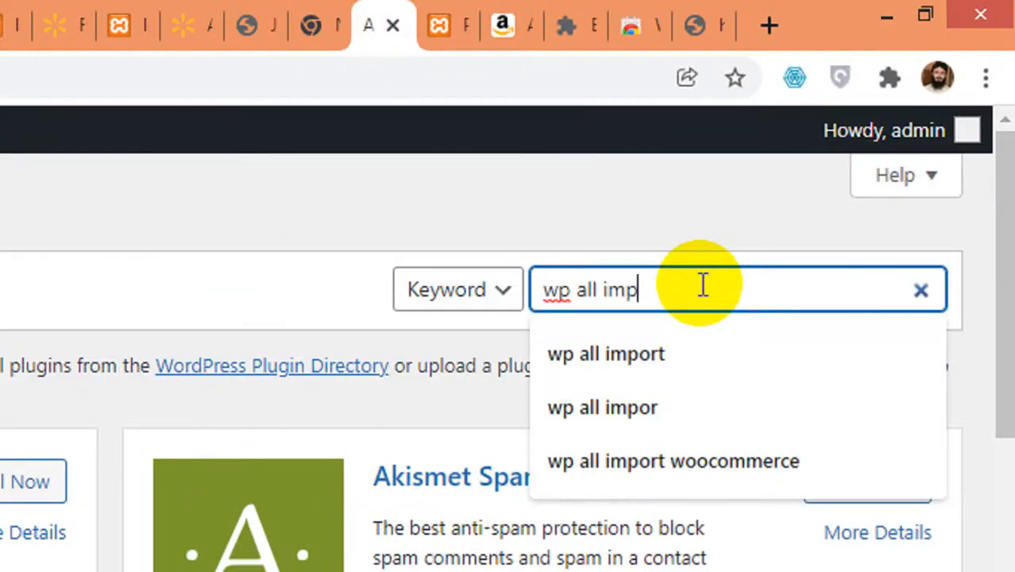
text(ort)
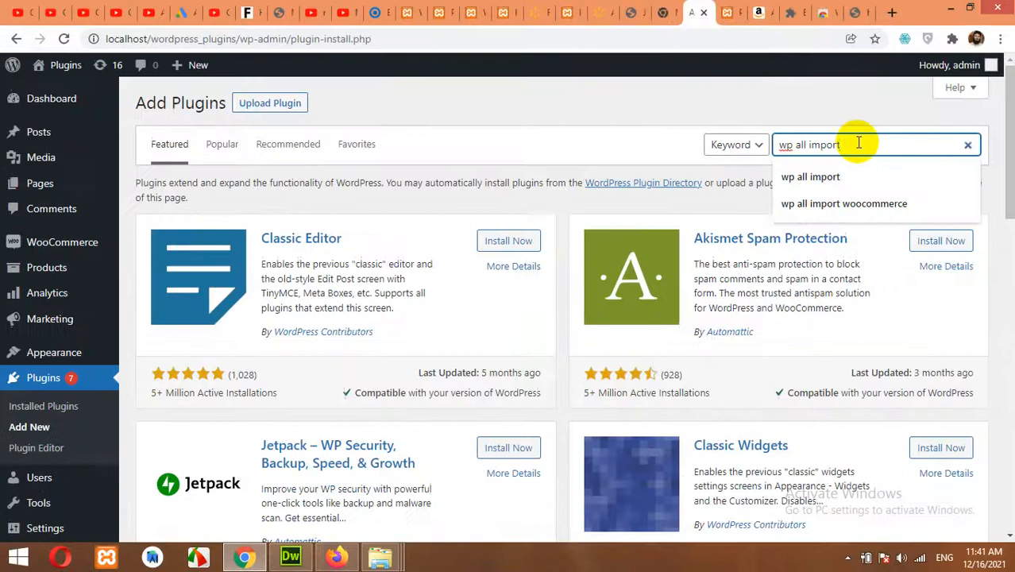
key(Return)
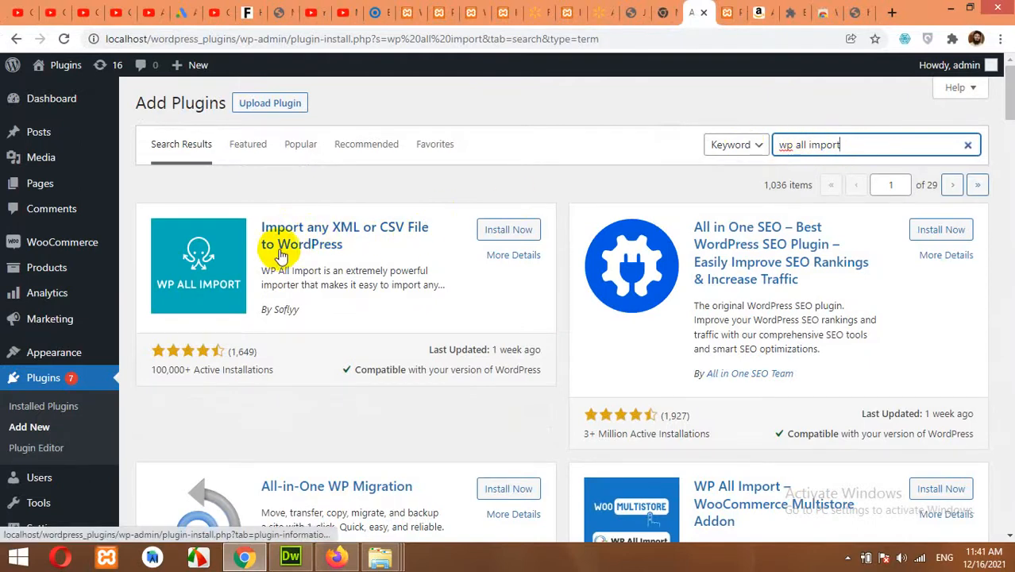
click(496, 232)
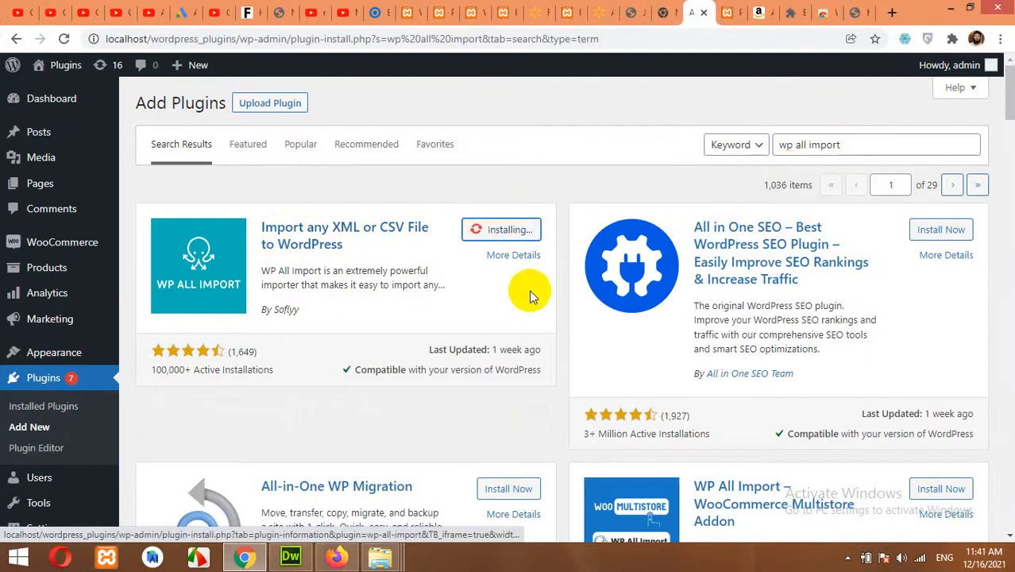
- Install the Import Products from any XML or CSV to WooCommerce add-on from the same search results
scroll(567, 300, down, 3)
scroll(567, 302, down, 2)
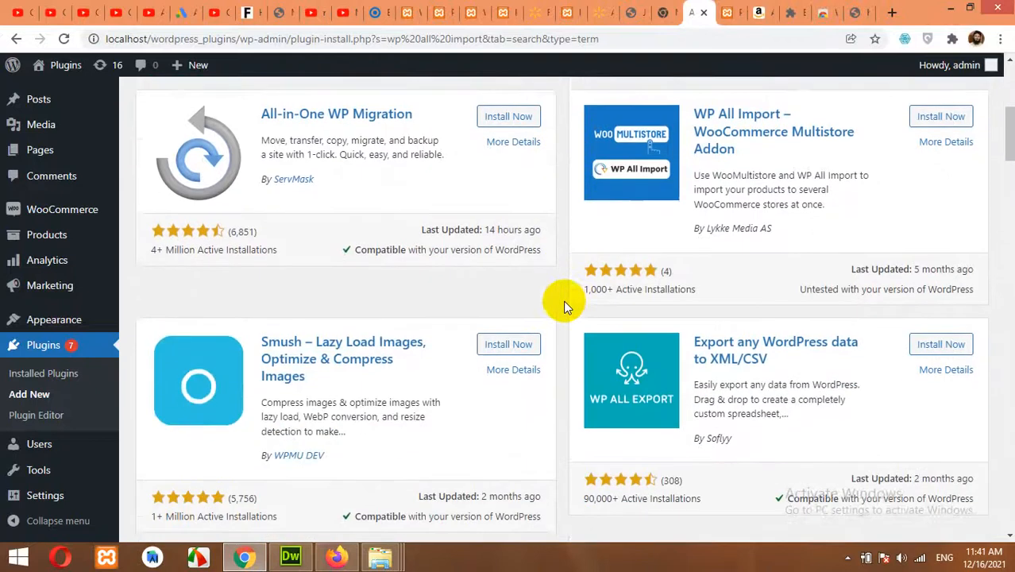
scroll(565, 303, down, 1)
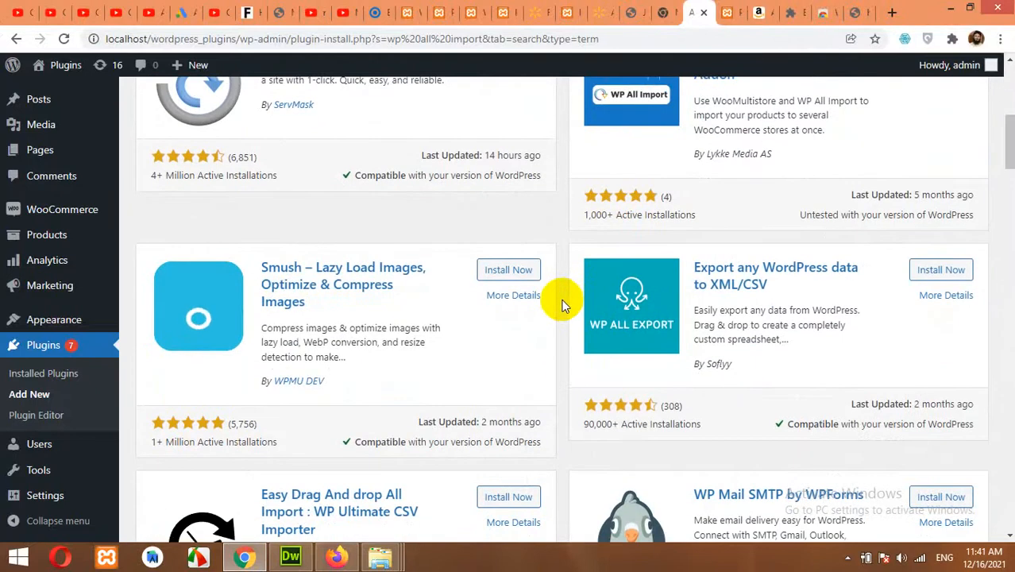
scroll(561, 302, down, 3)
scroll(559, 300, down, 2)
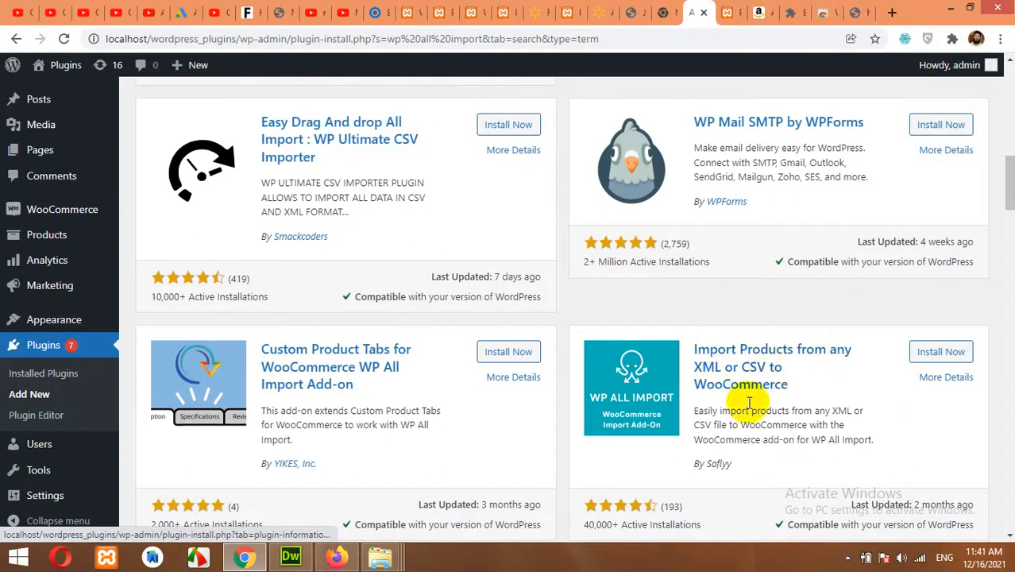
click(915, 349)
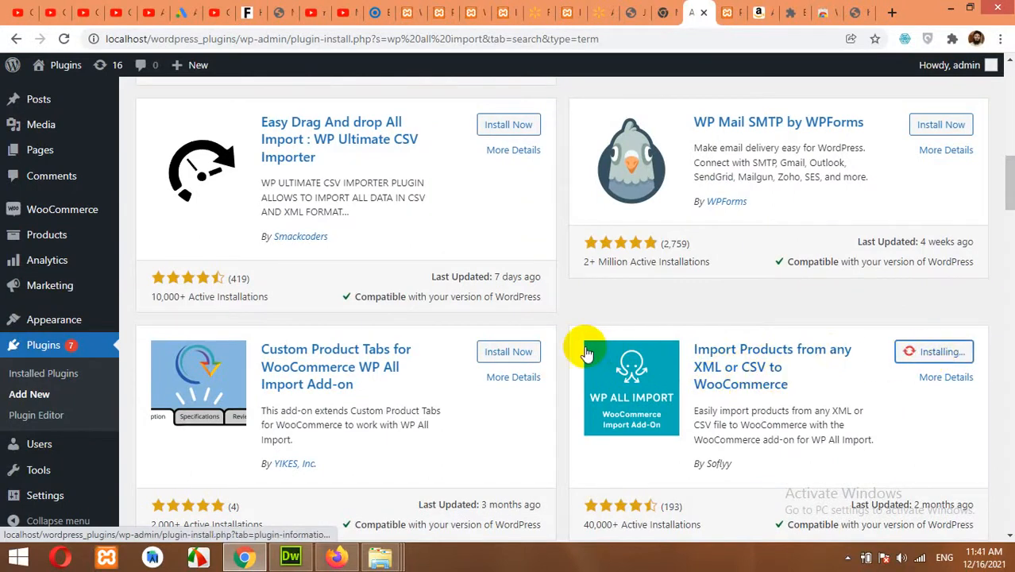
scroll(584, 345, up, 10)
scroll(577, 341, up, 3)
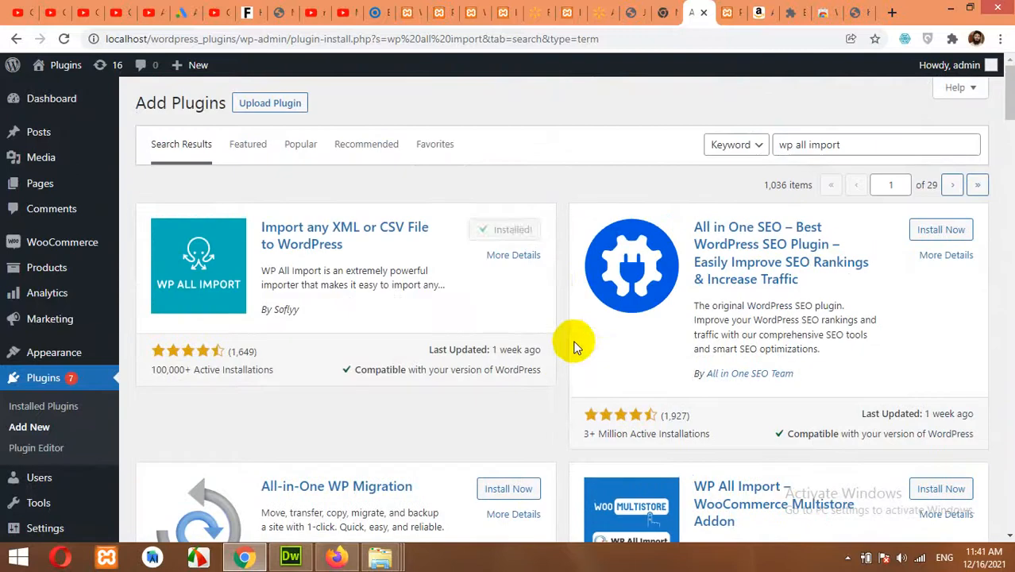
scroll(576, 290, down, 1)
scroll(610, 341, down, 10)
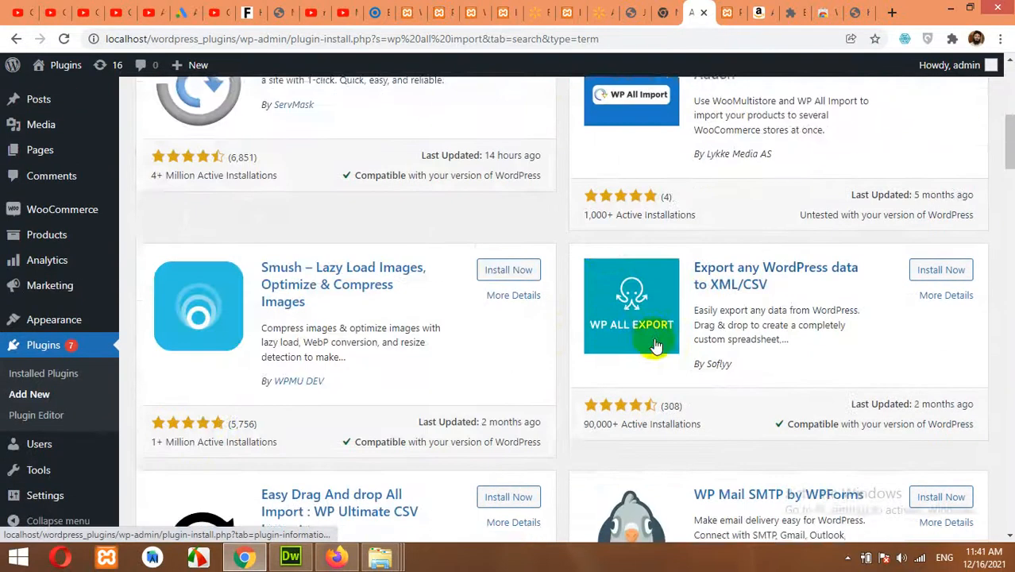
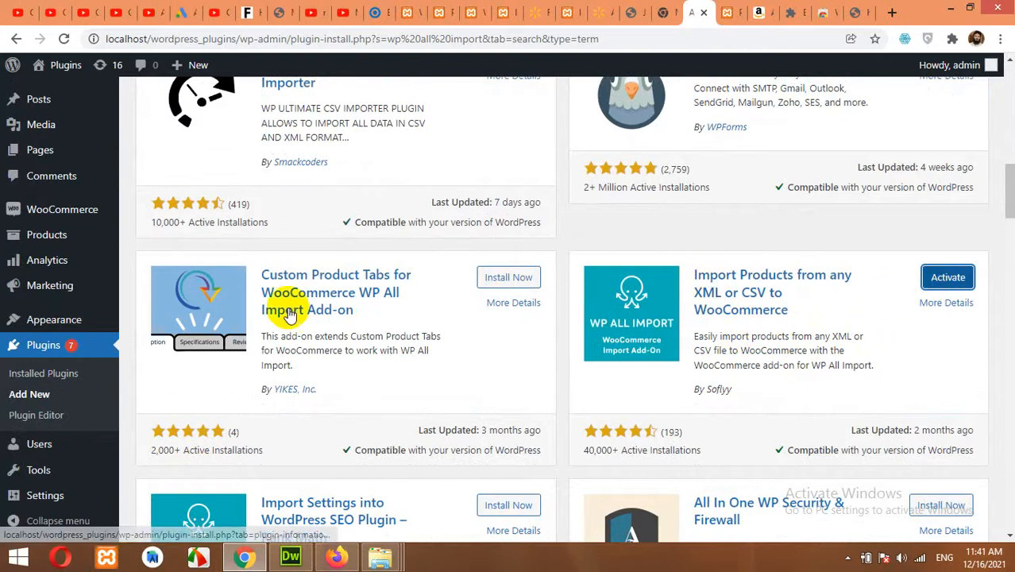
- Open the installed plugins list and find the WP All Import entries by searching the page for "wp al"
click(57, 379)
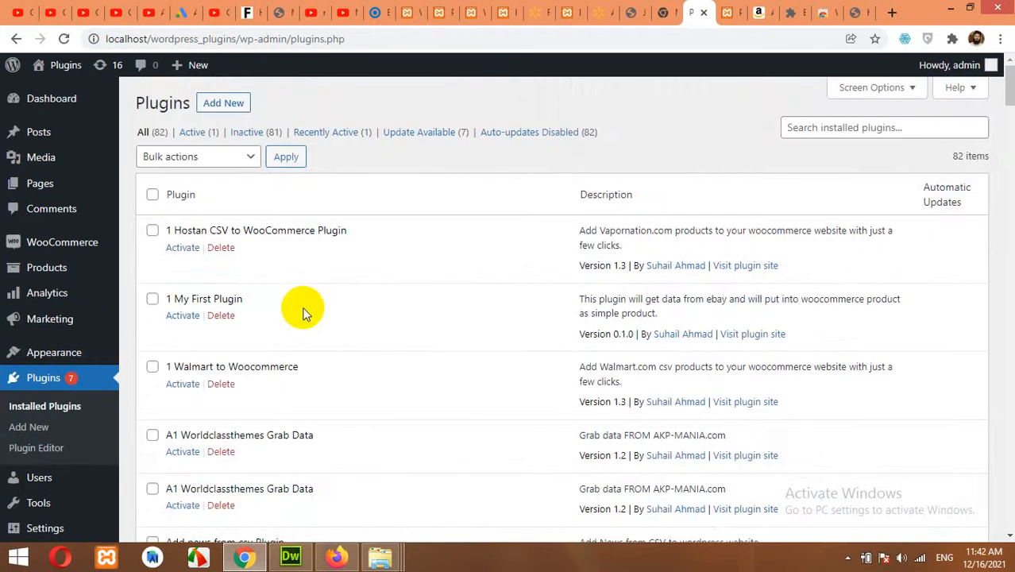
key(ctrl+f)
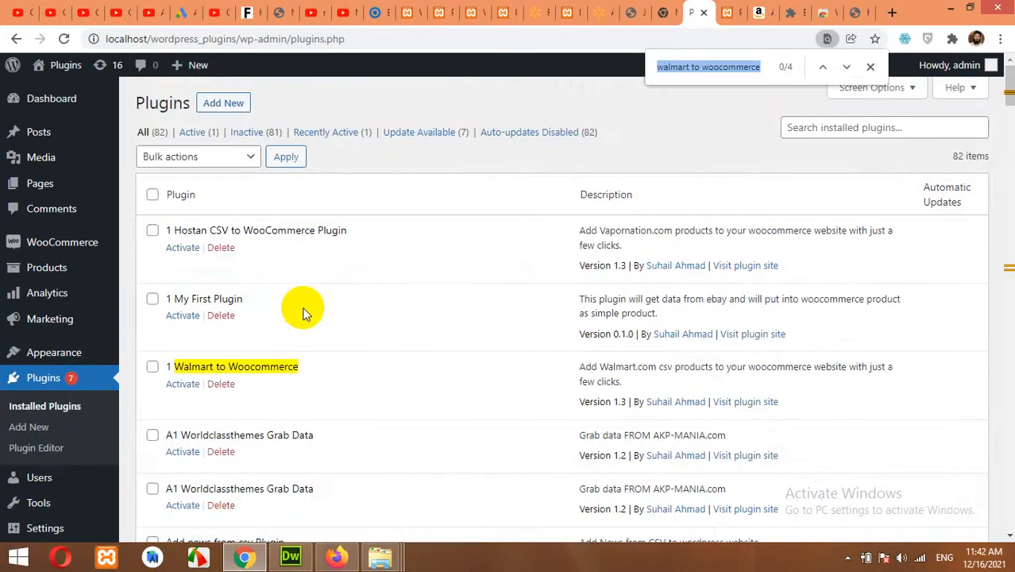
text(wpp)
key(BackSpace)
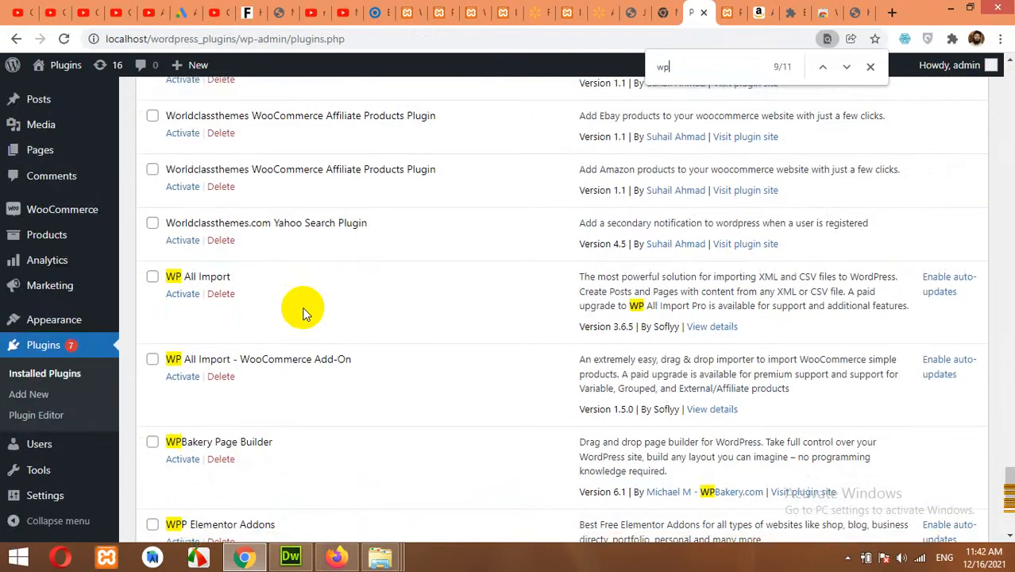
text(al)
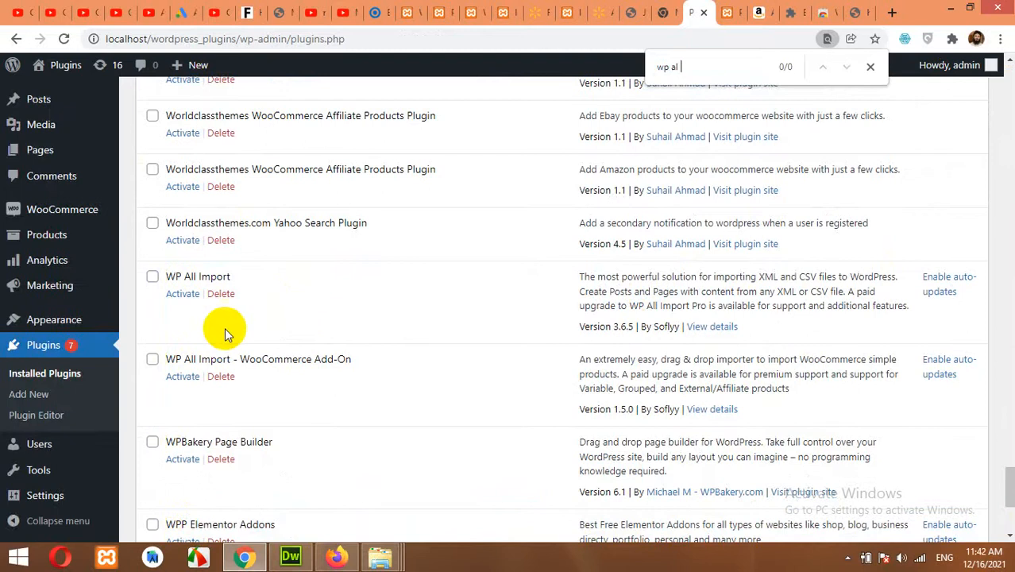
- Activate WP All Import and WP All Import - WooCommerce Add-On together with a bulk action
click(152, 362)
scroll(643, 404, down, 4)
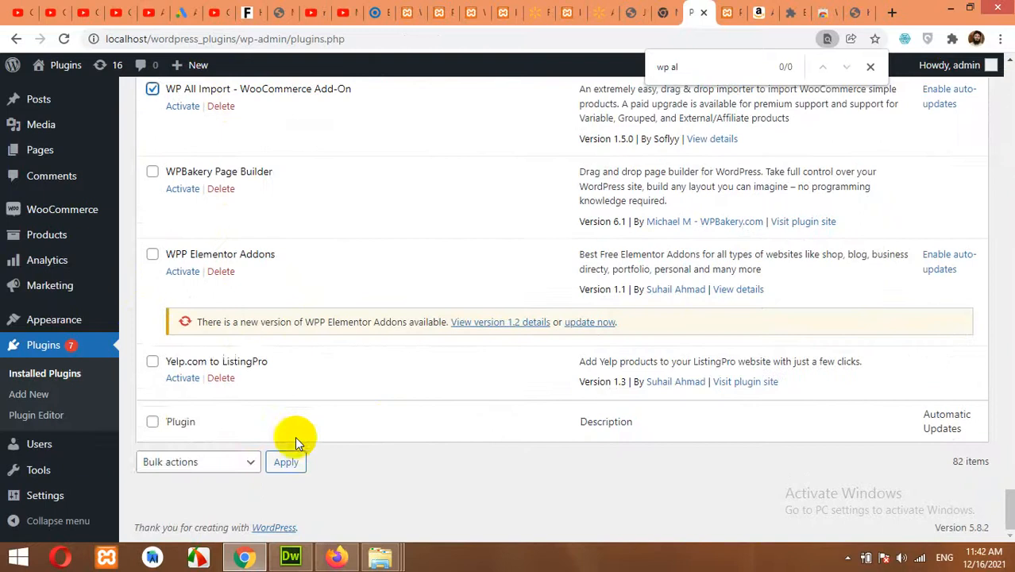
click(178, 463)
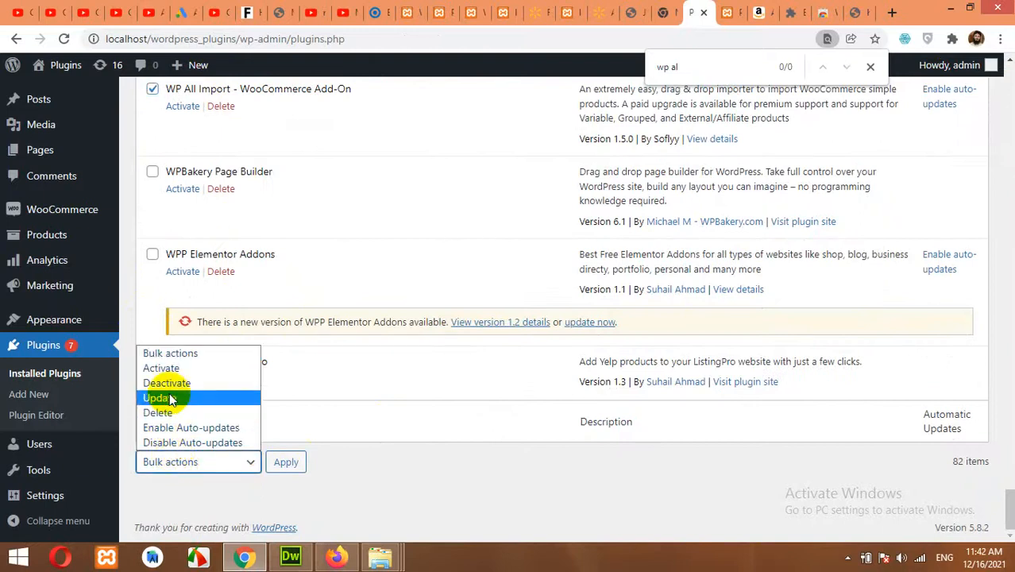
click(163, 368)
click(284, 464)
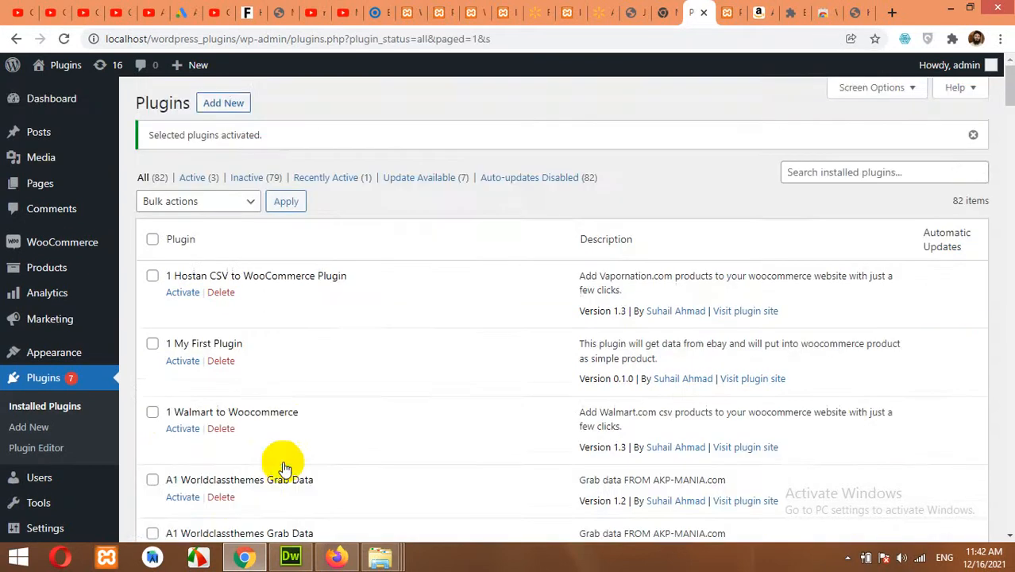
- Start a new import in WP All Import and upload amazon_gaming.csv from the Desktop folder
scroll(283, 465, down, 4)
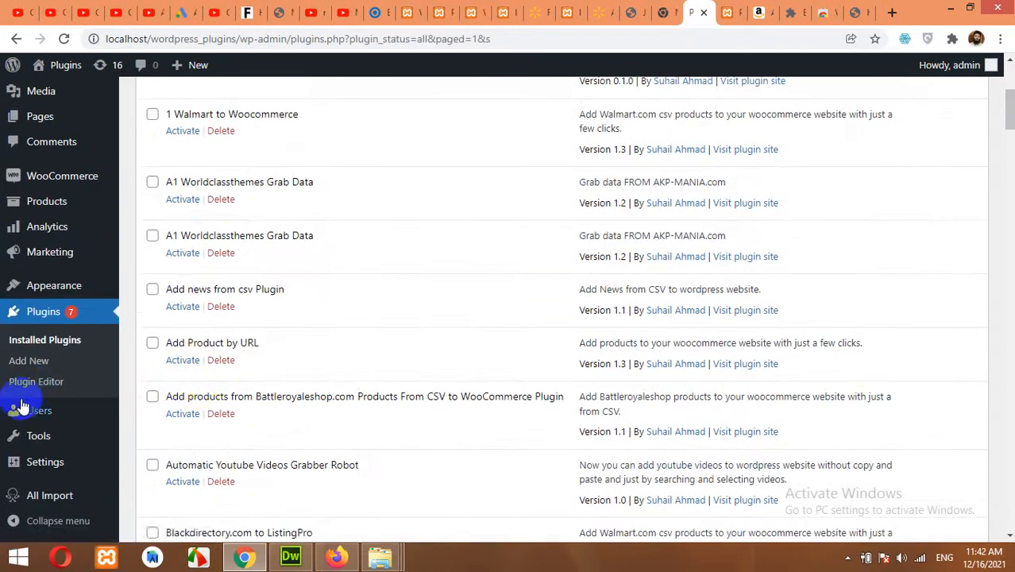
scroll(16, 445, down, 1)
mouse_move(9, 500)
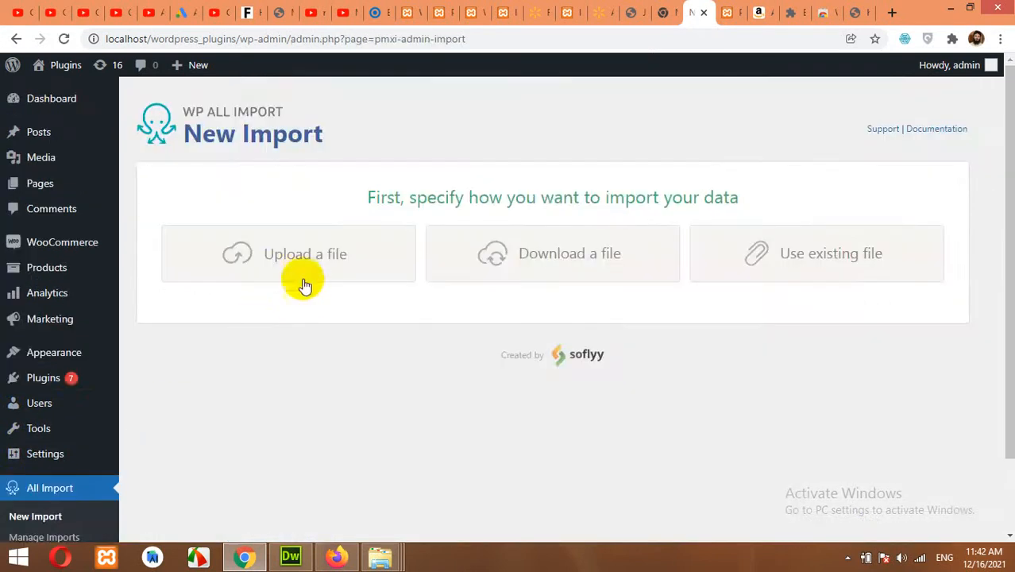
click(302, 266)
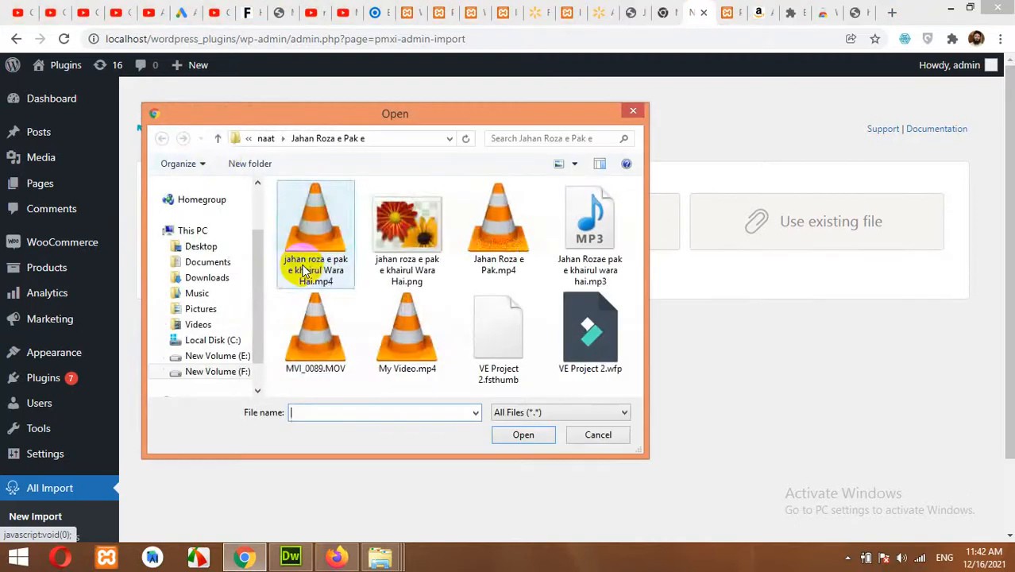
click(202, 247)
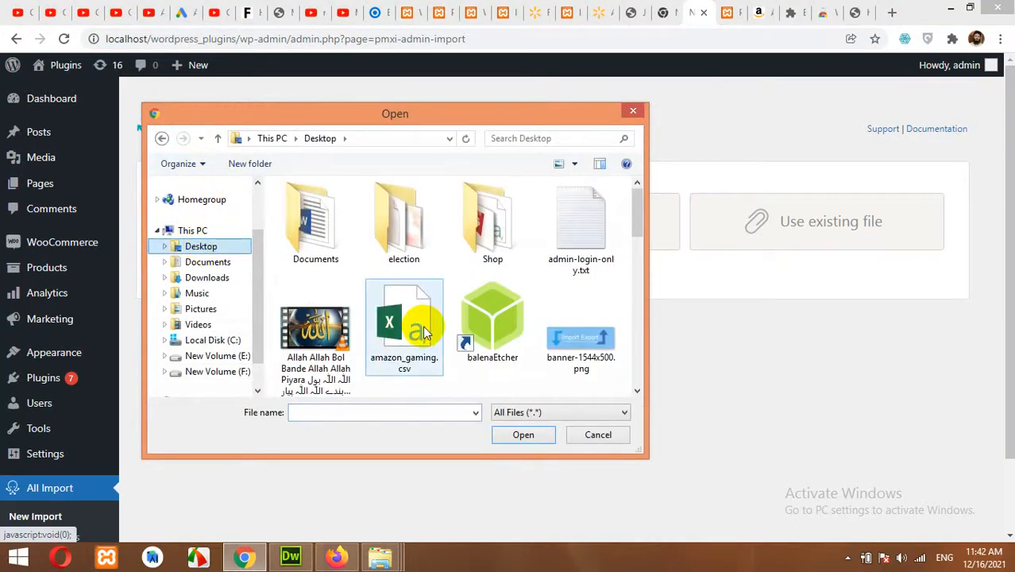
click(423, 332)
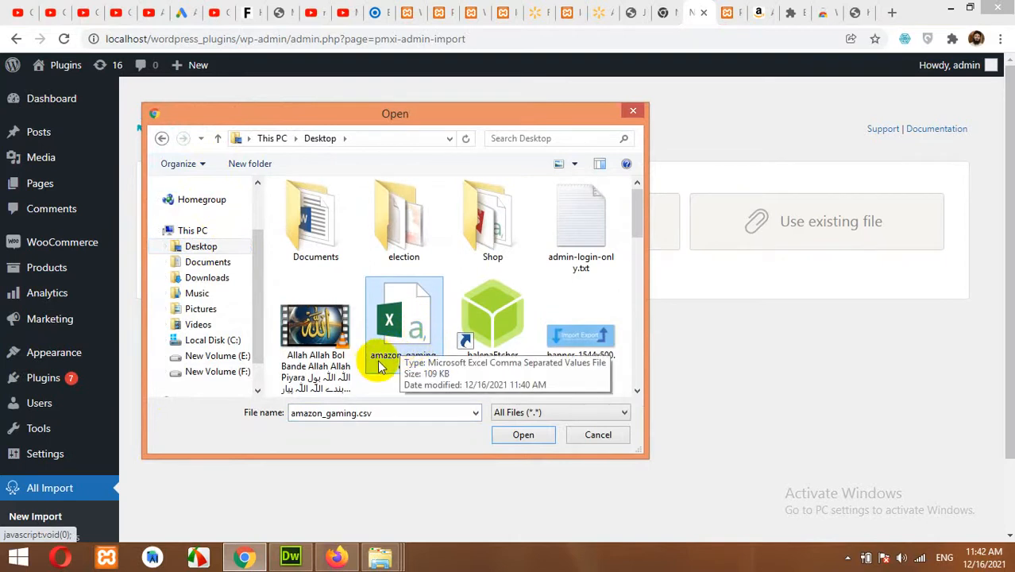
double_click(401, 332)
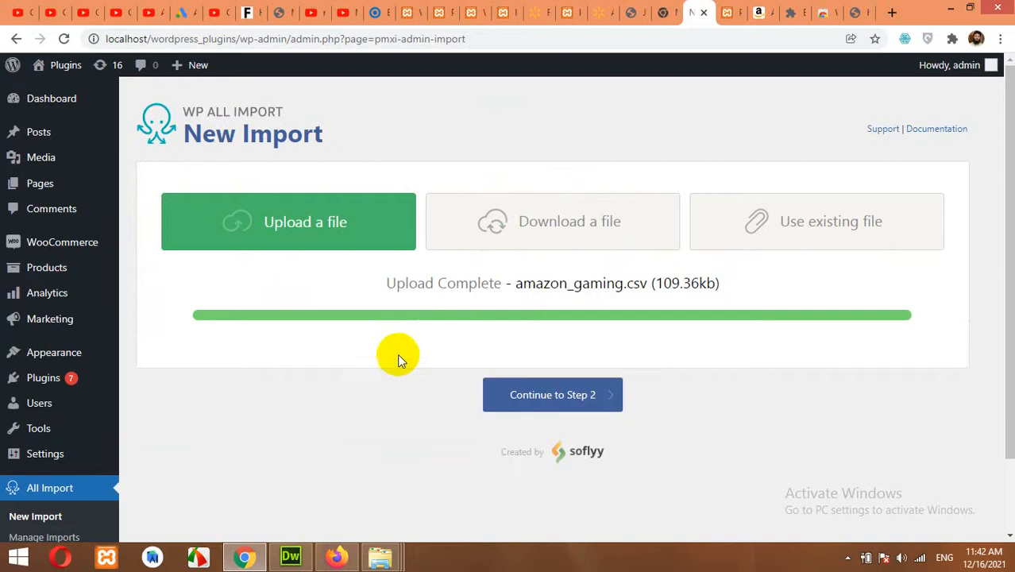
- Set the import to create new WooCommerce Products for each record and continue to step 2
scroll(508, 333, down, 2)
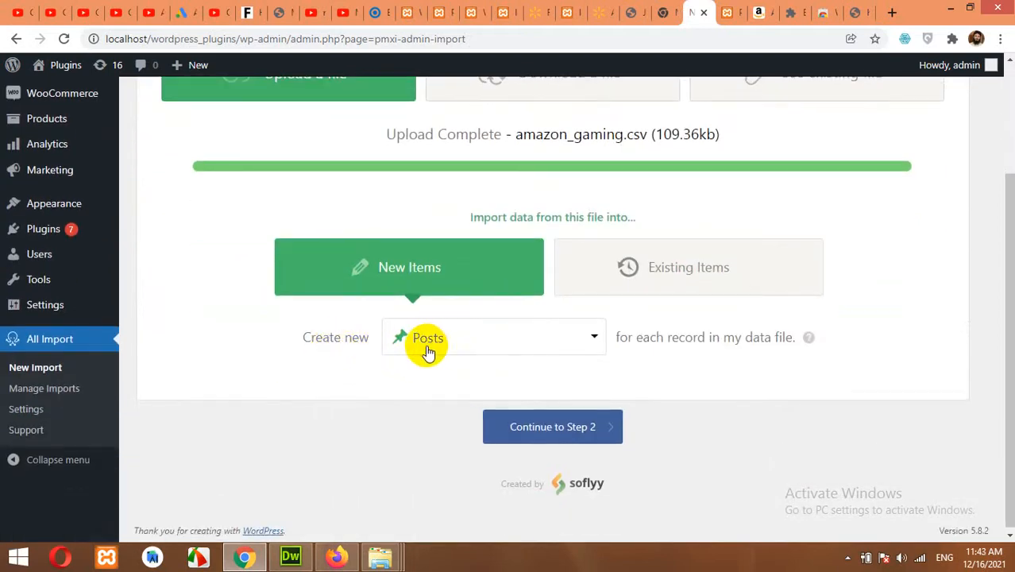
scroll(455, 347, down, 1)
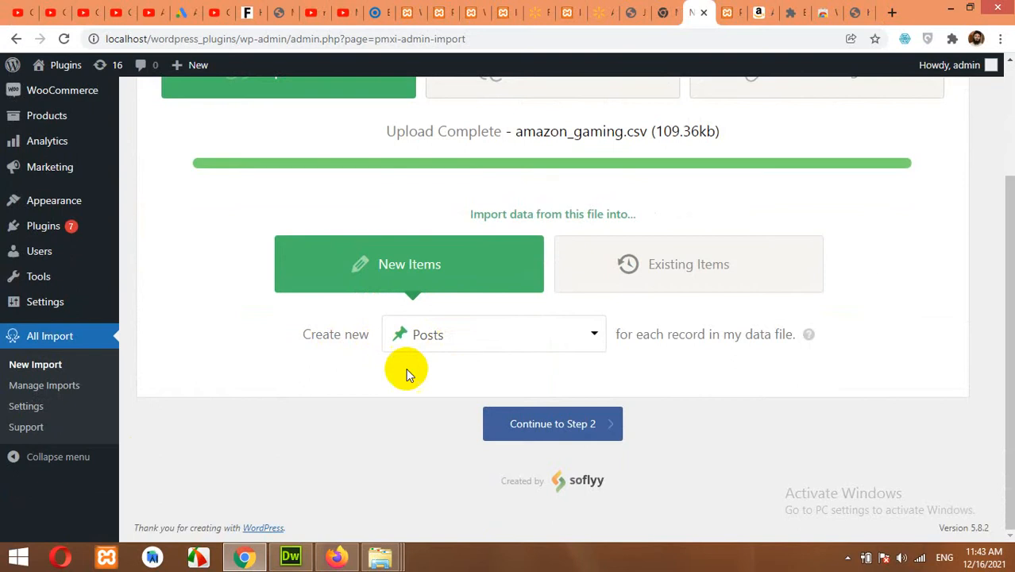
click(436, 339)
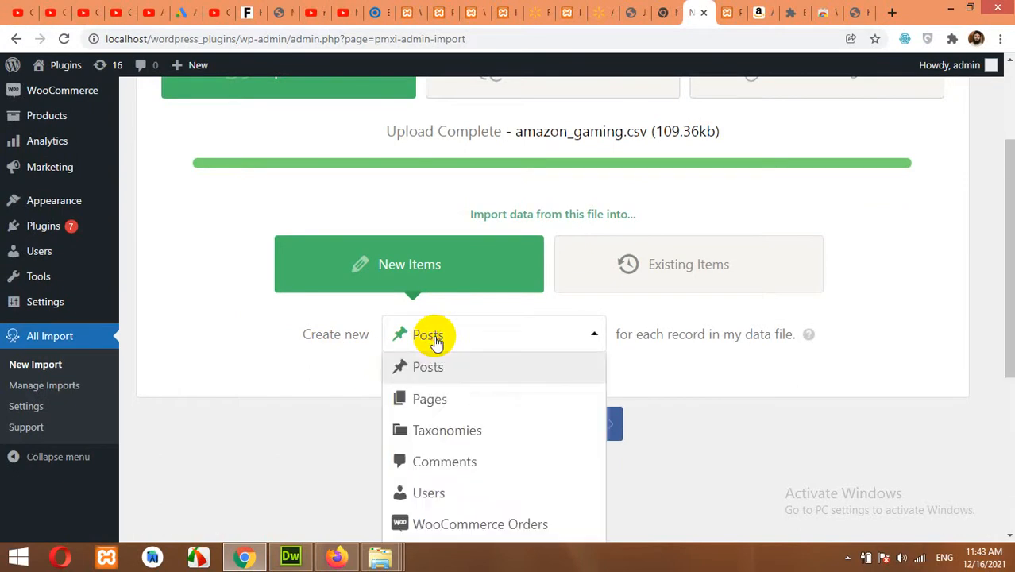
scroll(469, 379, down, 2)
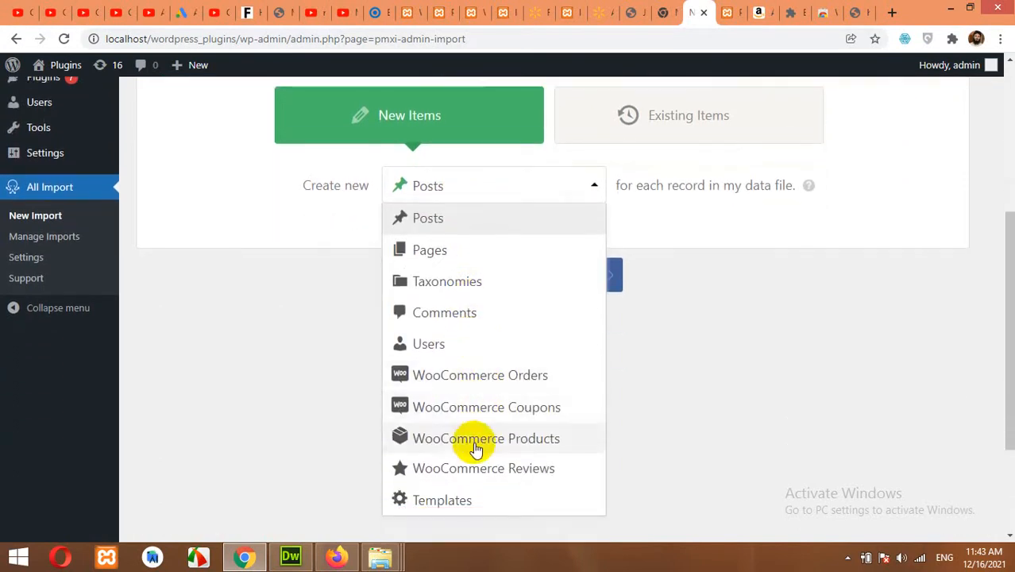
click(506, 442)
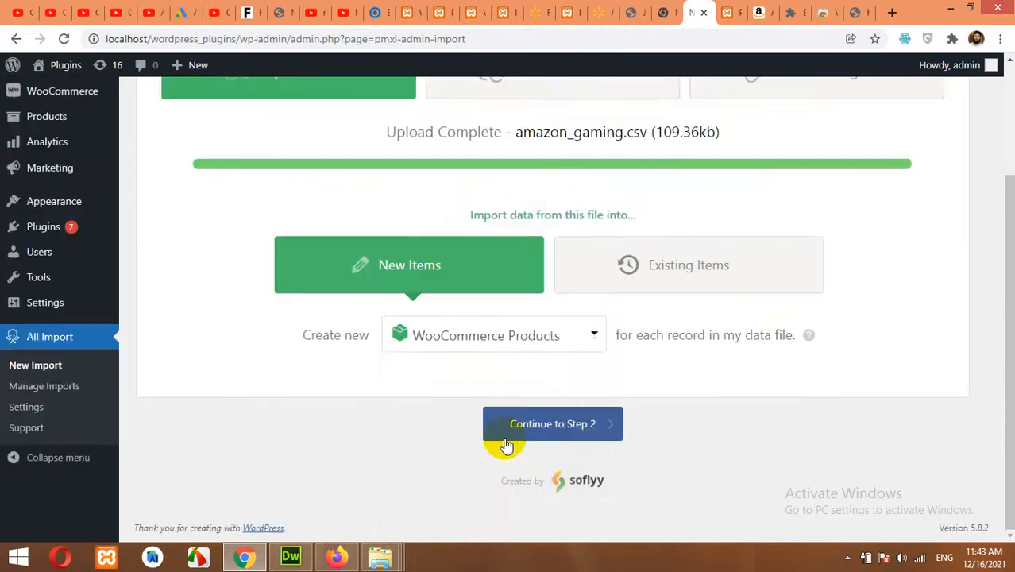
click(555, 431)
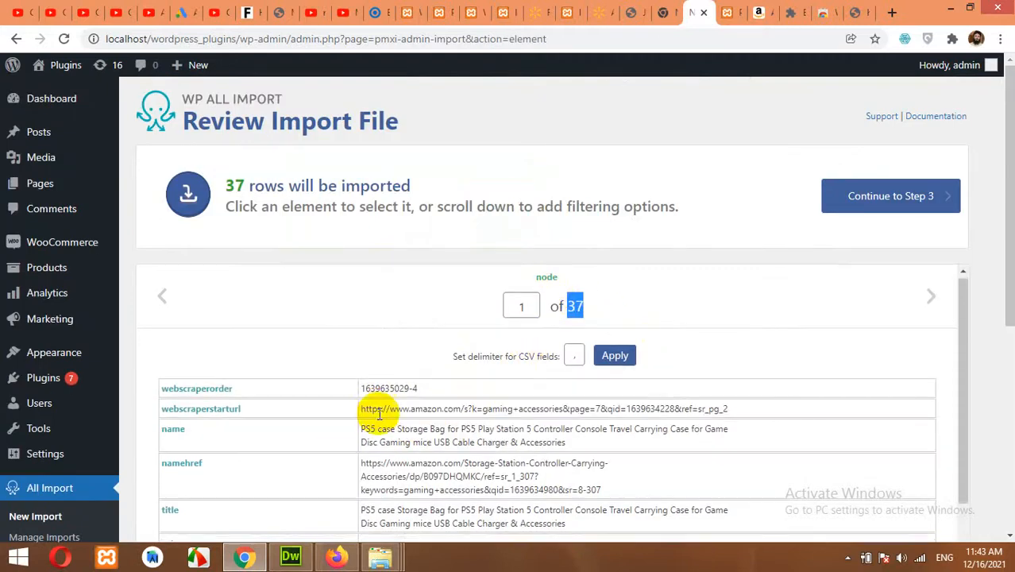
- Review the fields of the first record in the import file and continue to step 3
scroll(454, 419, down, 5)
scroll(455, 419, up, 5)
scroll(453, 414, down, 3)
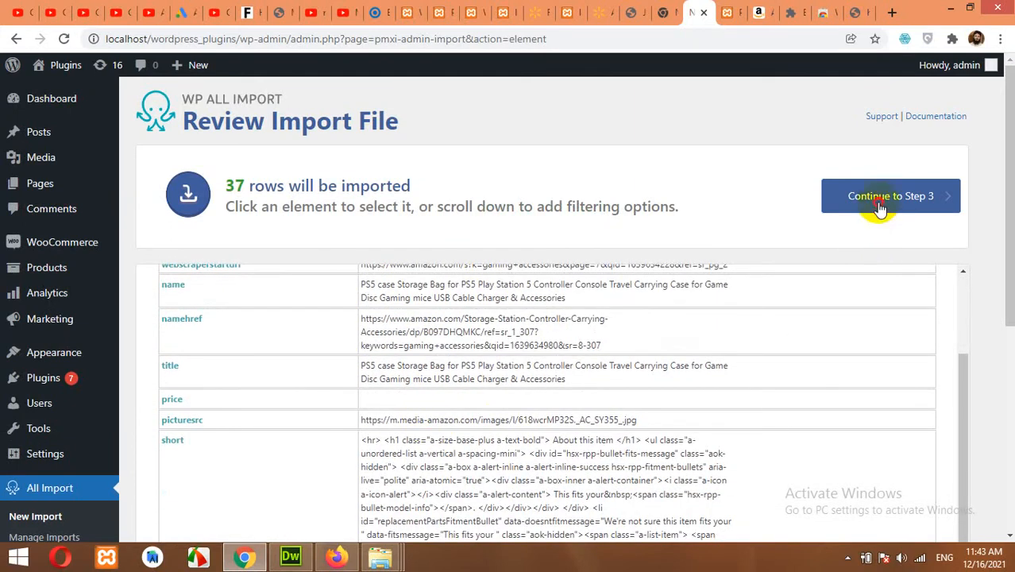
click(880, 205)
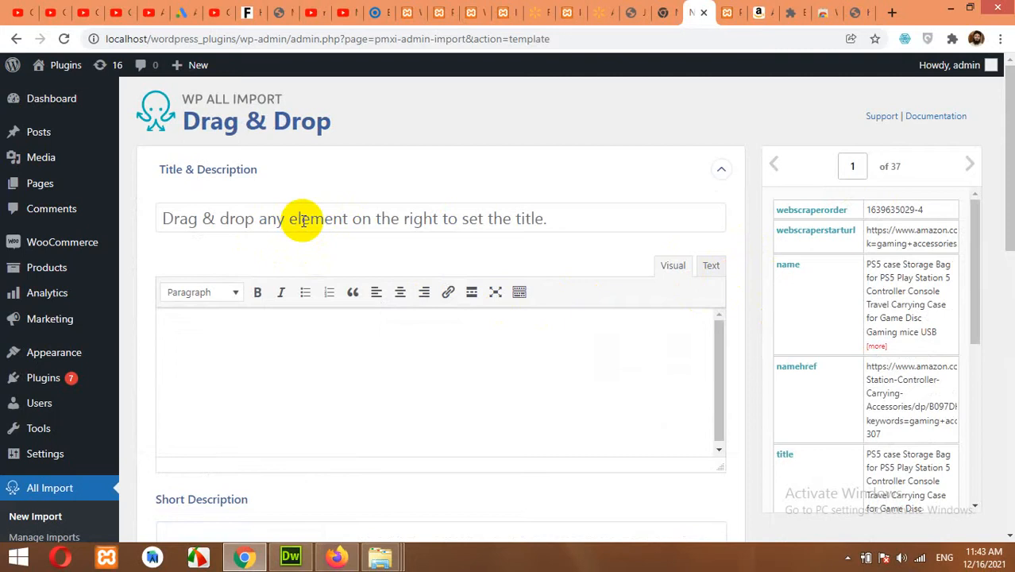
- Map the title, description and short columns to the product's title, description and short description
scroll(792, 379, down, 1)
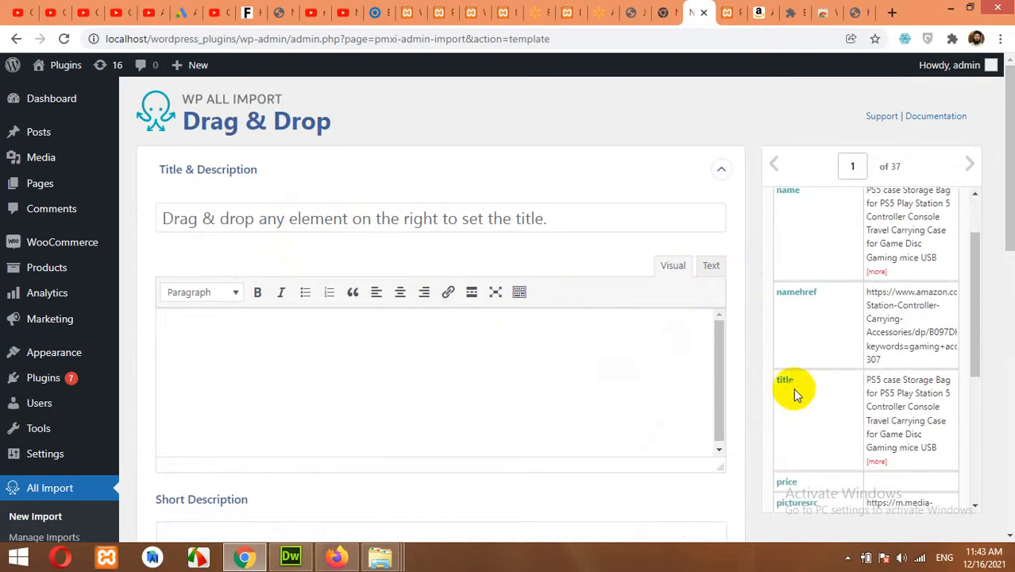
drag(784, 386, 324, 215)
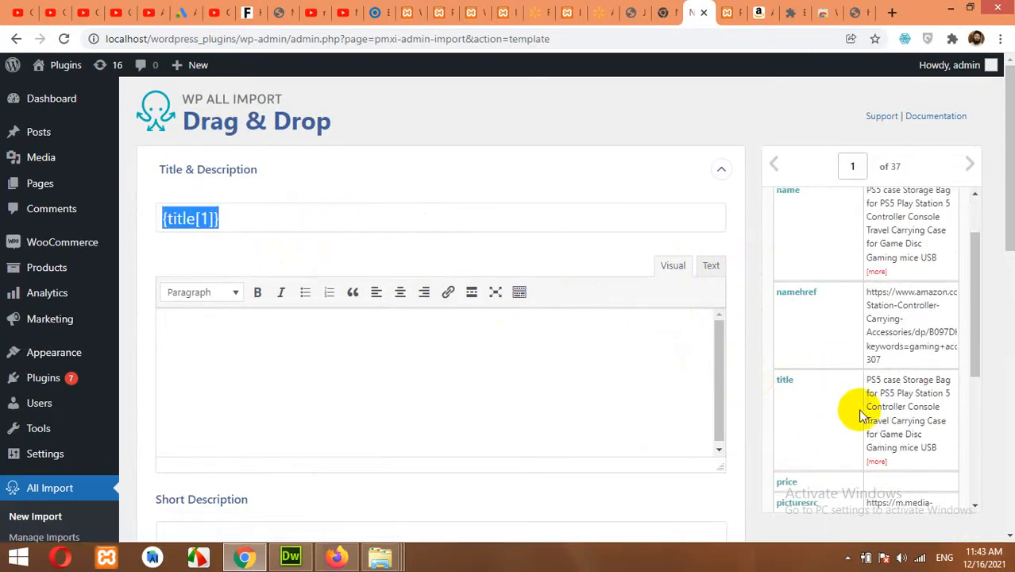
scroll(848, 403, down, 3)
scroll(842, 397, down, 4)
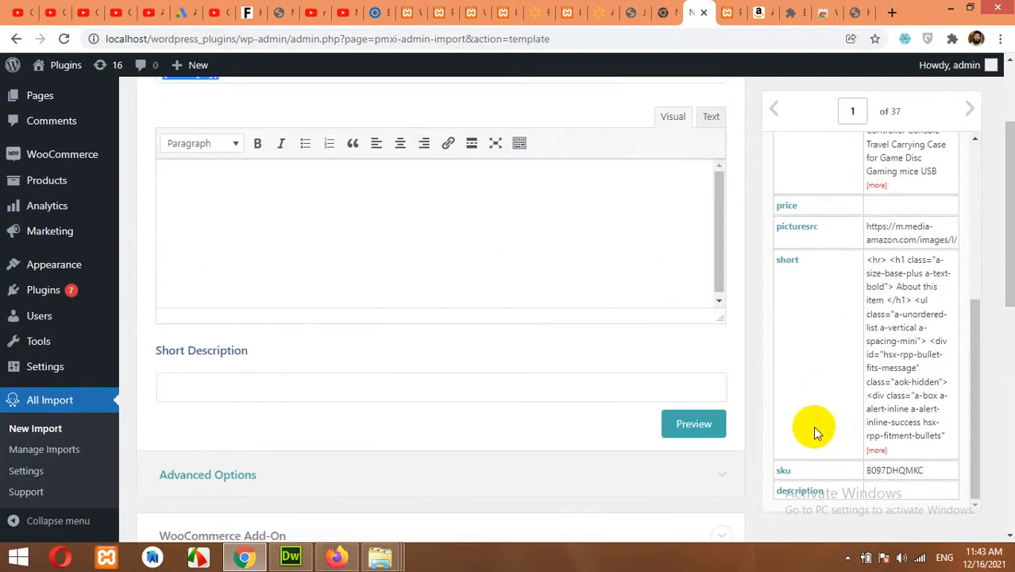
drag(802, 498, 322, 230)
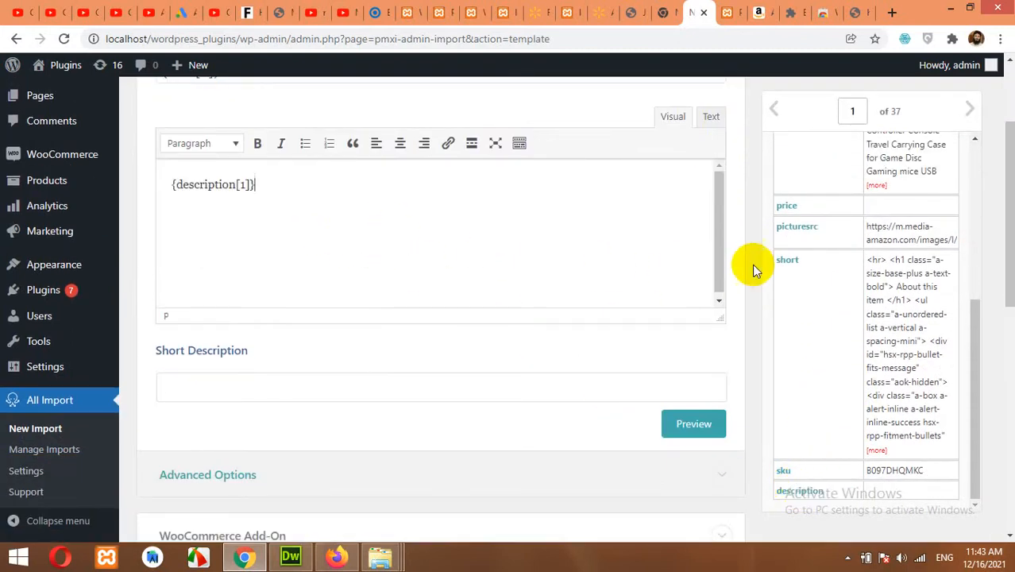
drag(787, 266, 372, 390)
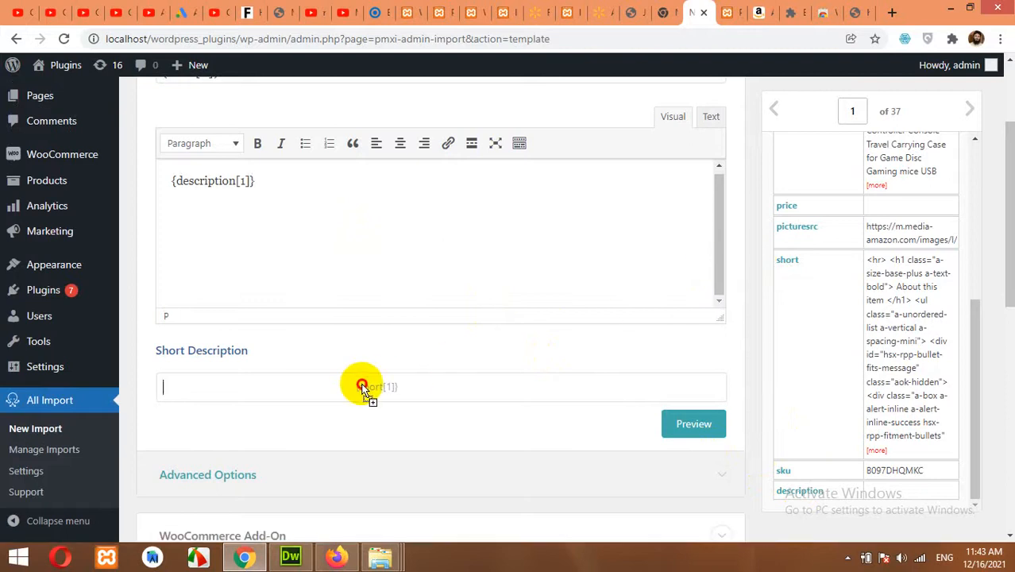
scroll(402, 364, up, 2)
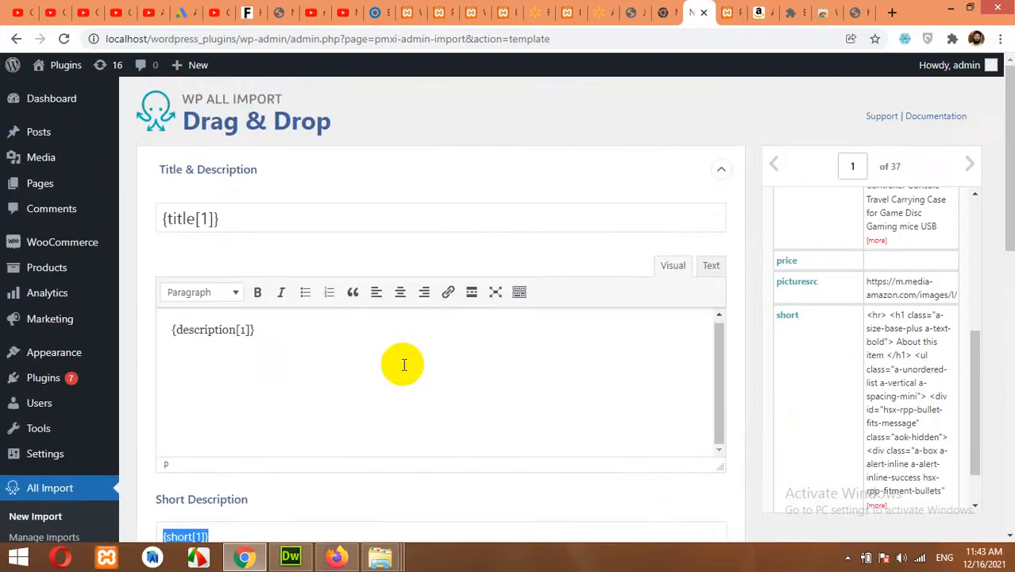
- Expand the WooCommerce Add-On section and keep Simple product as the product type
scroll(419, 369, down, 5)
click(264, 313)
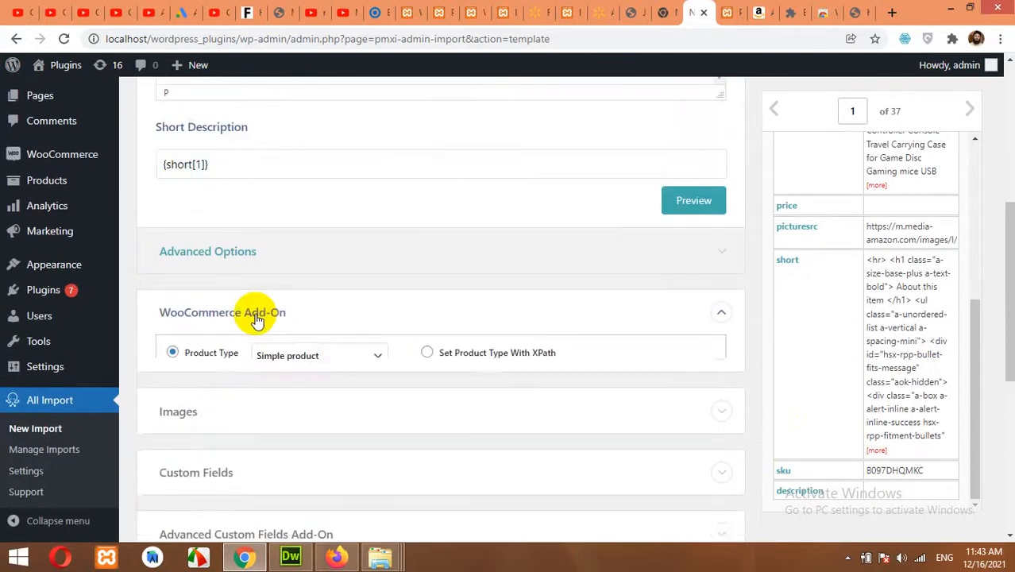
scroll(229, 369, down, 1)
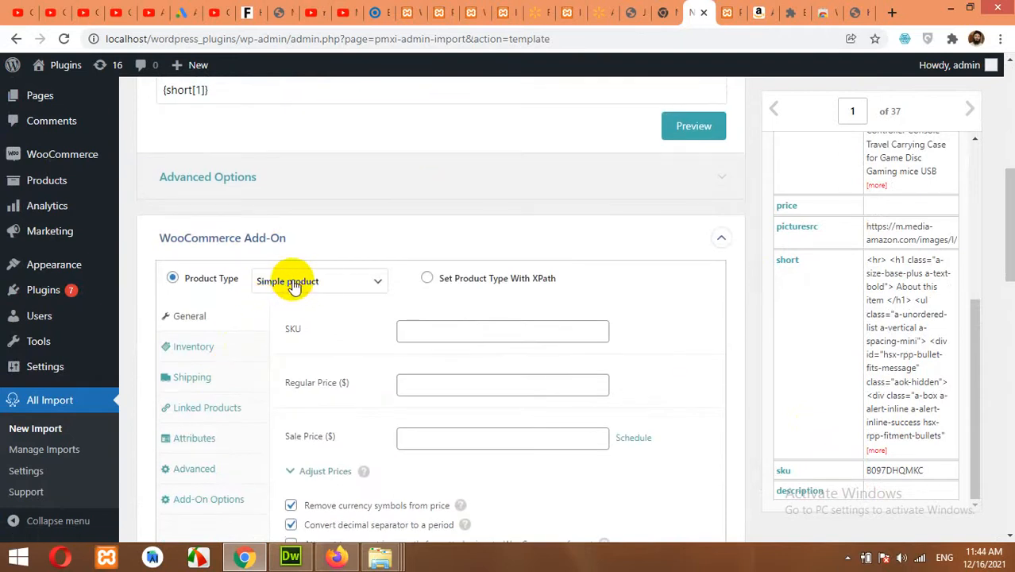
click(296, 285)
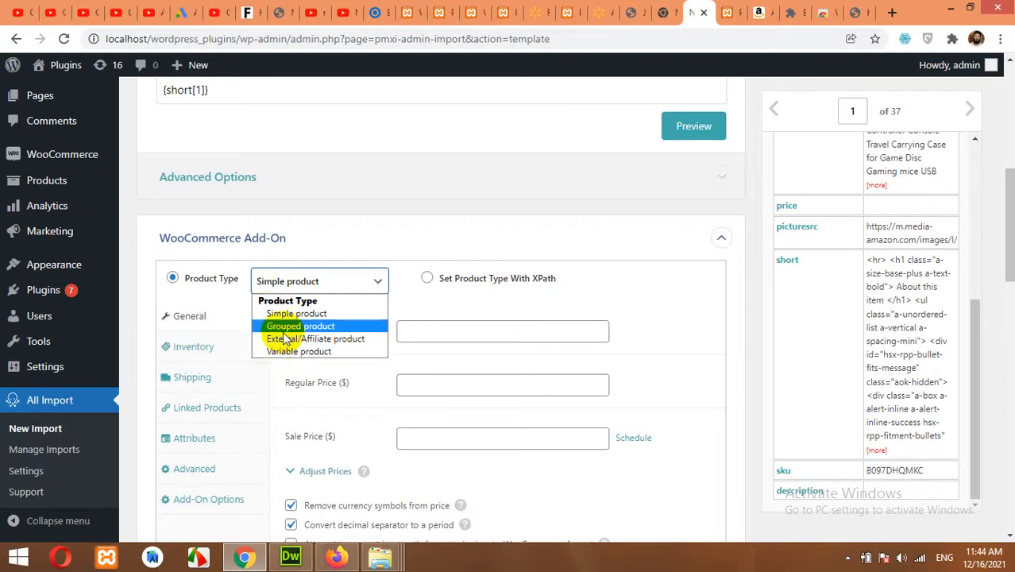
click(274, 286)
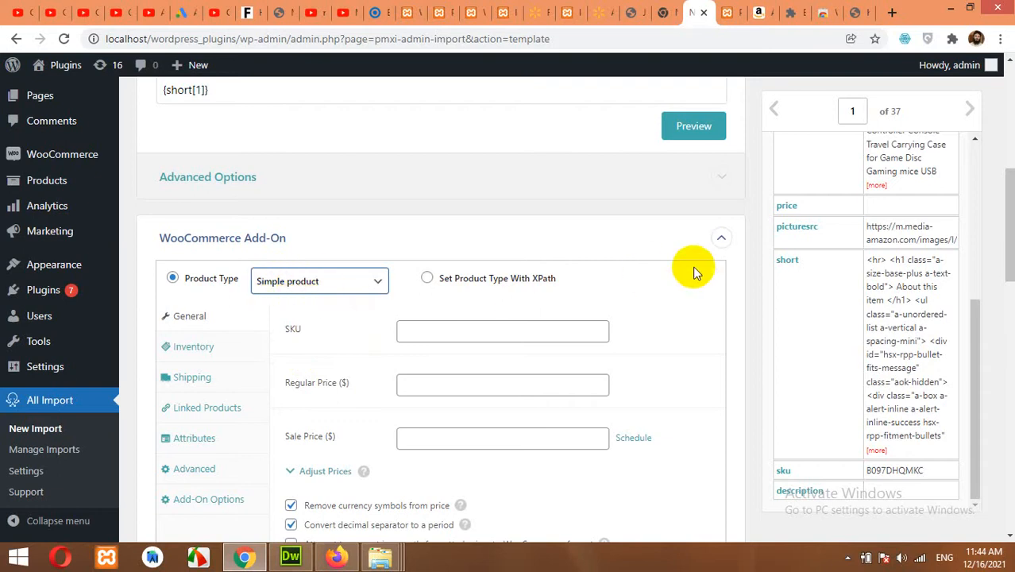
- Map the sku column to SKU and the price column to Regular Price in the general product data
scroll(844, 290, up, 2)
scroll(837, 292, up, 3)
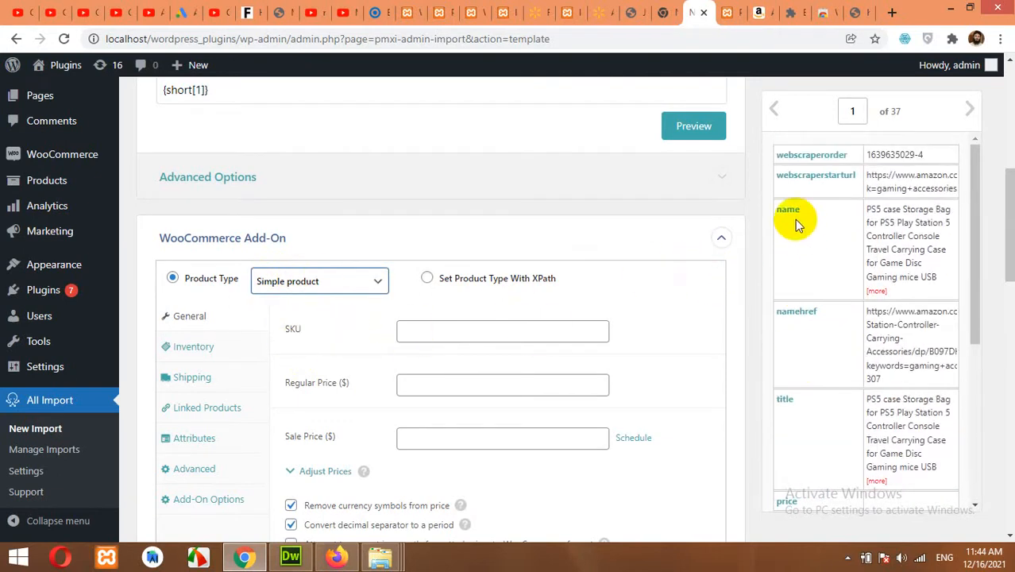
scroll(826, 318, down, 2)
scroll(834, 317, down, 6)
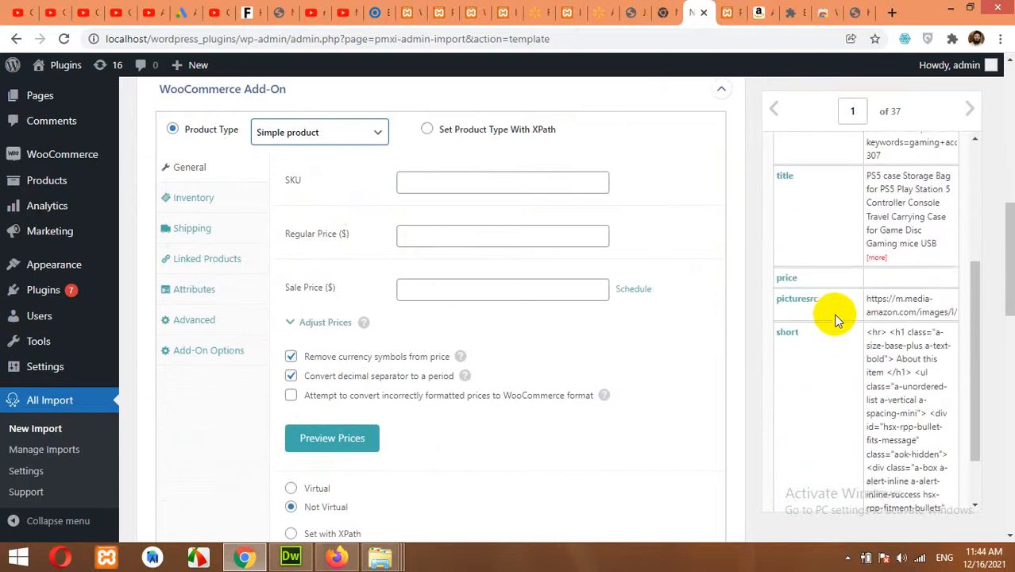
scroll(810, 397, down, 1)
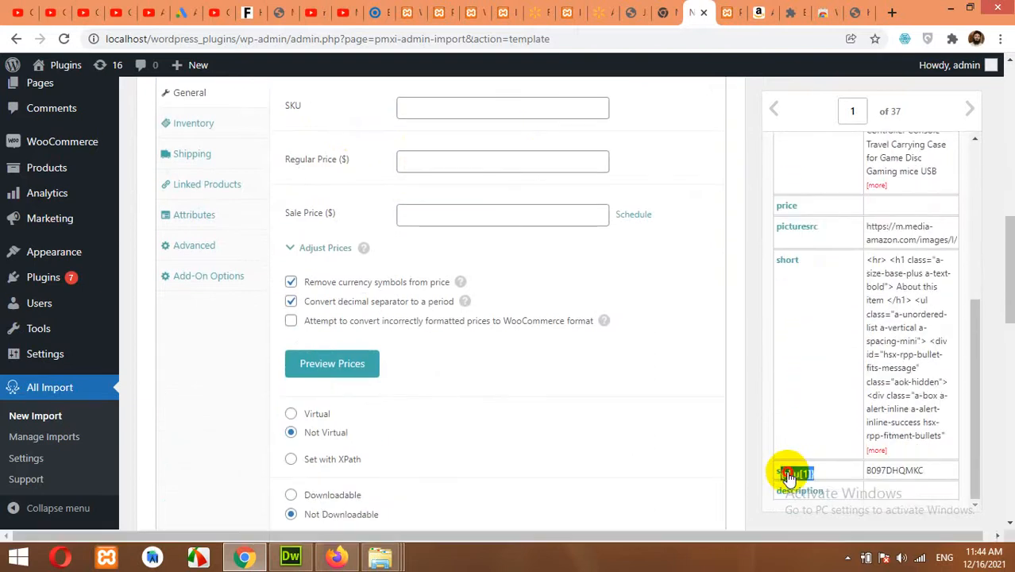
drag(791, 470, 456, 115)
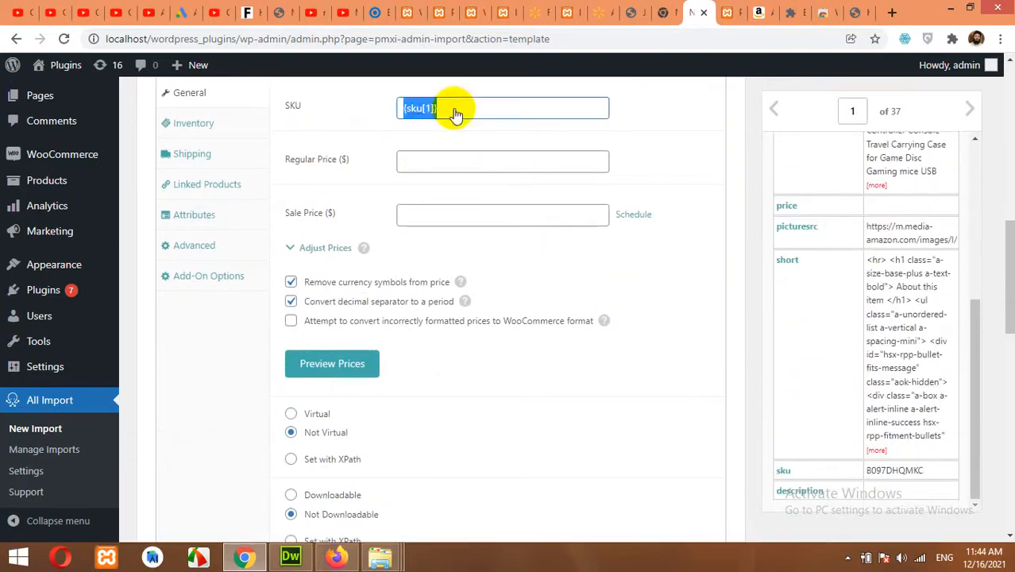
click(429, 162)
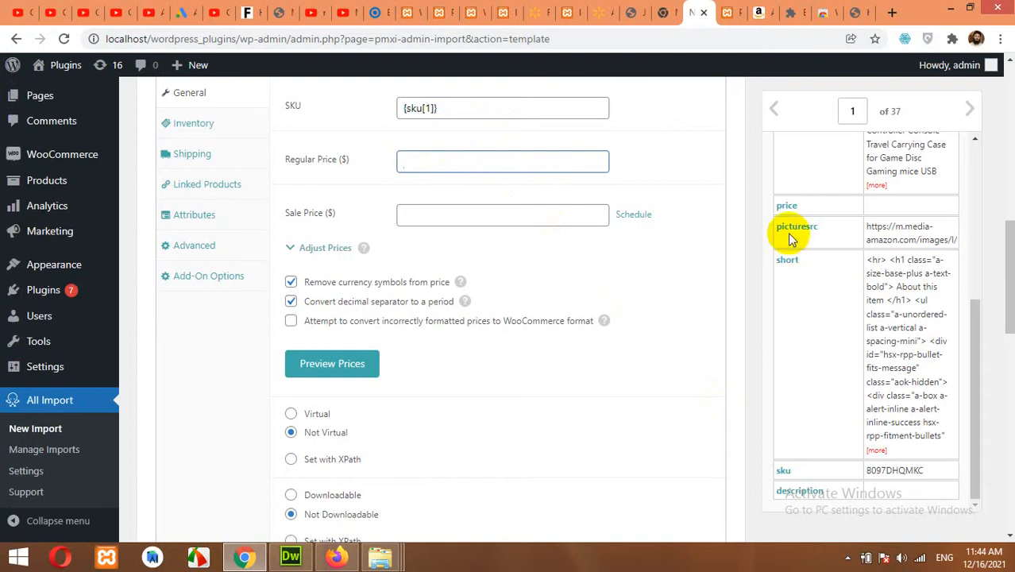
drag(792, 211, 480, 170)
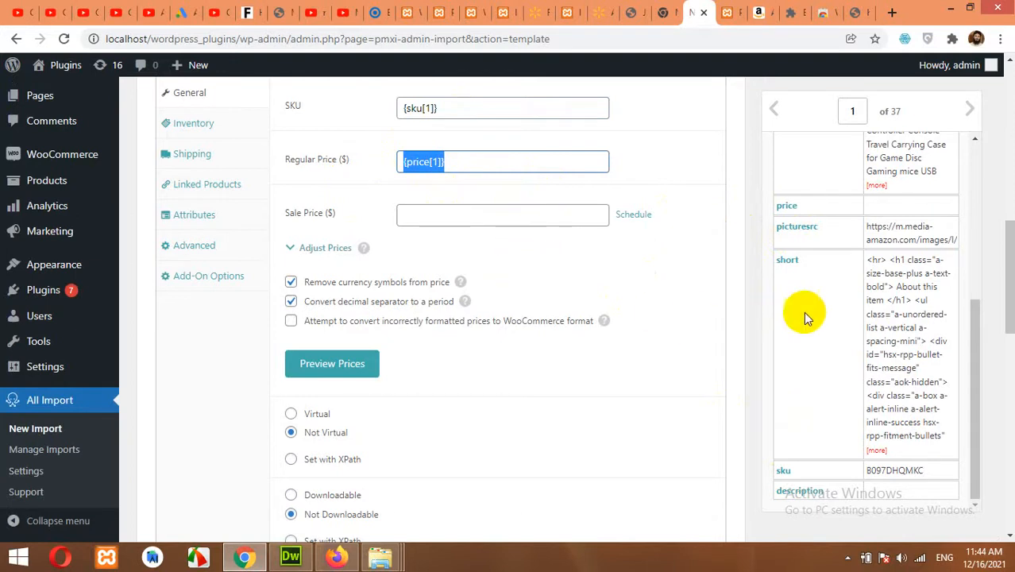
- Expand the Images section and map the picturesrc column as the URL for downloading images hosted elsewhere
scroll(829, 313, up, 1)
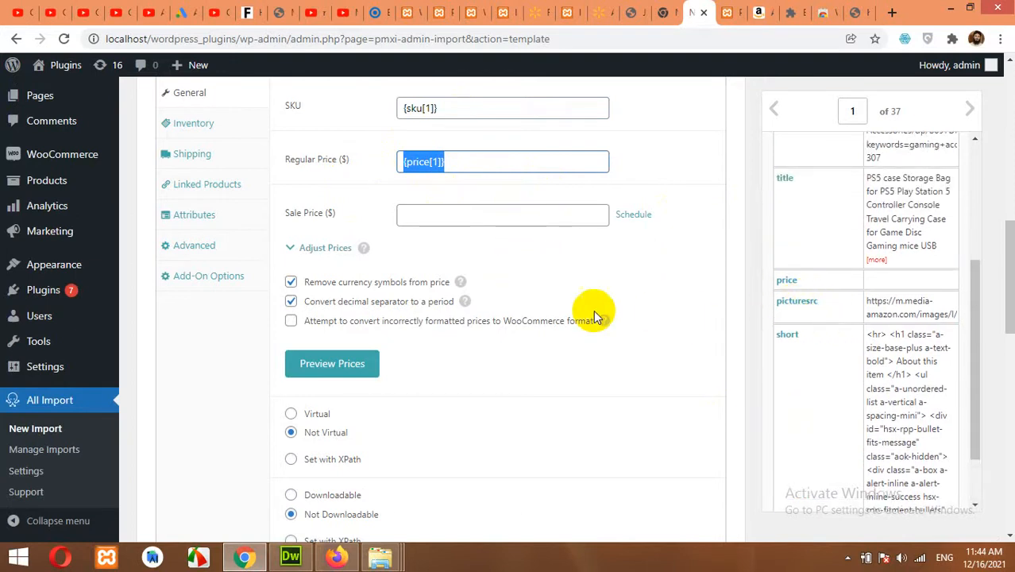
scroll(572, 318, down, 6)
scroll(475, 332, down, 2)
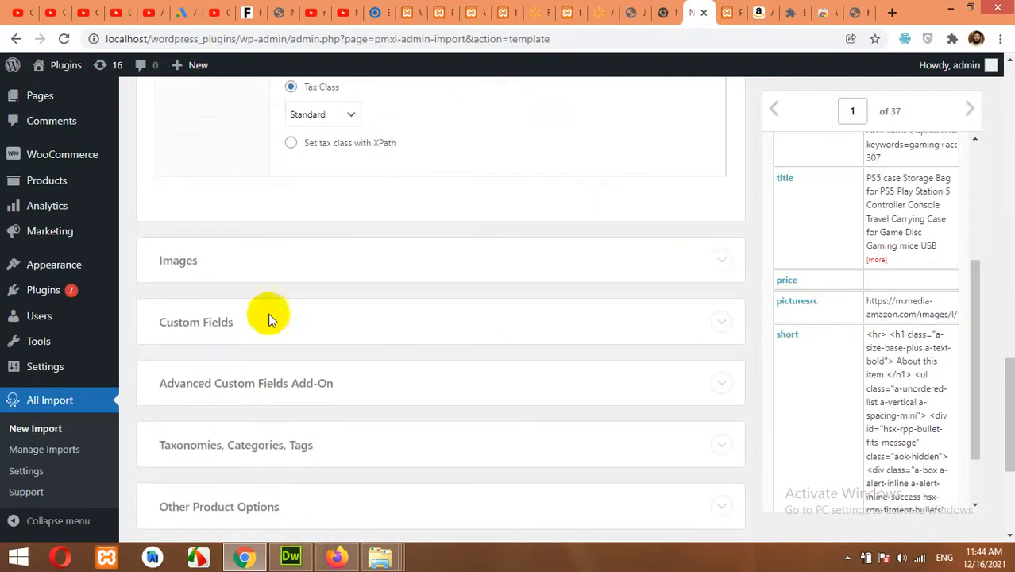
click(210, 267)
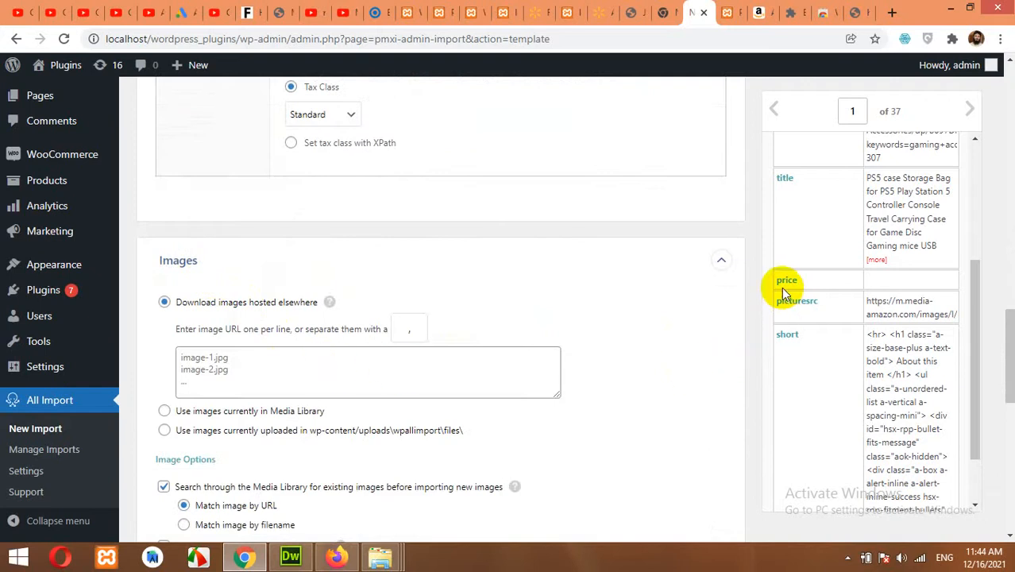
drag(786, 310, 281, 375)
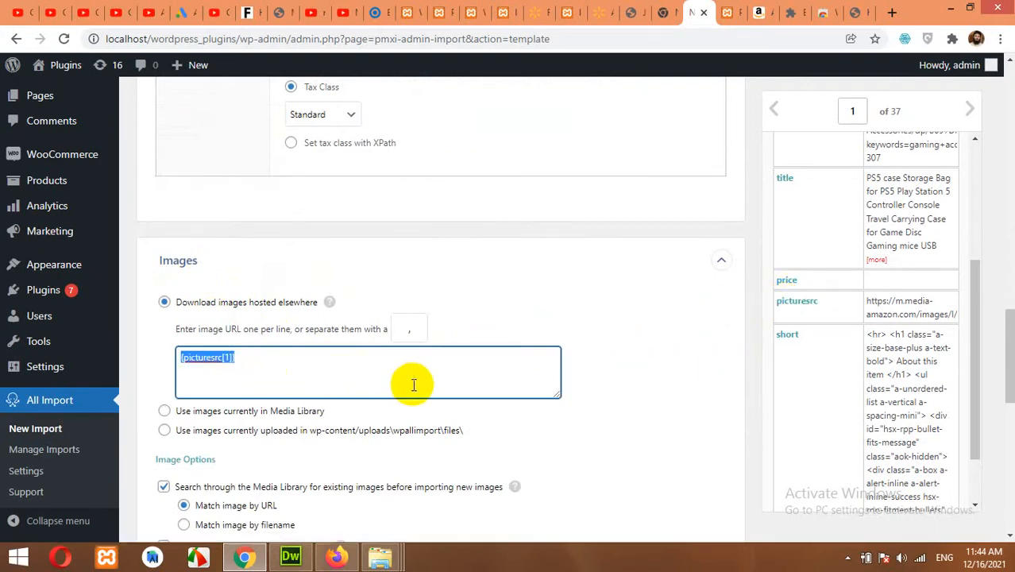
scroll(588, 390, down, 7)
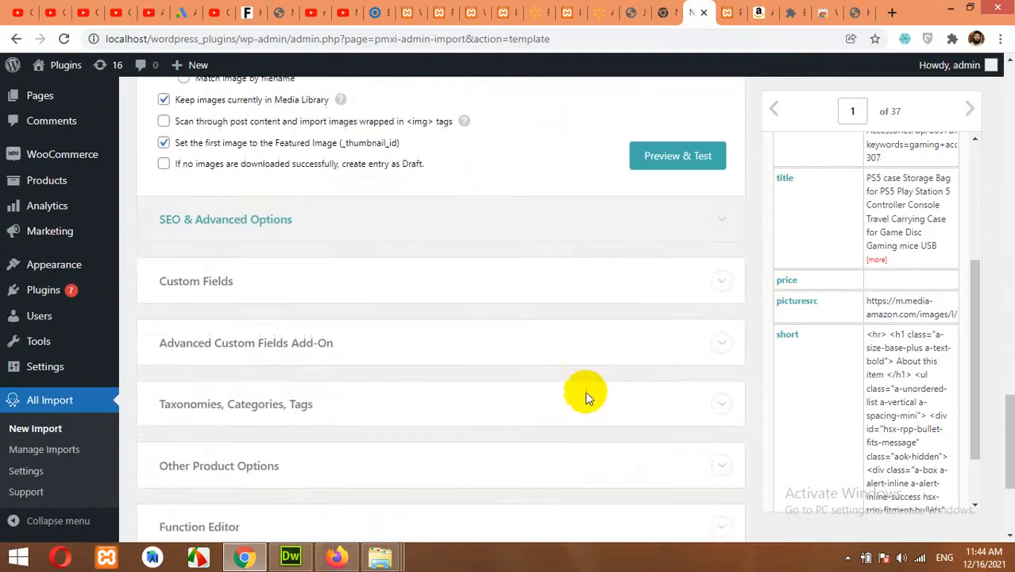
scroll(579, 392, down, 3)
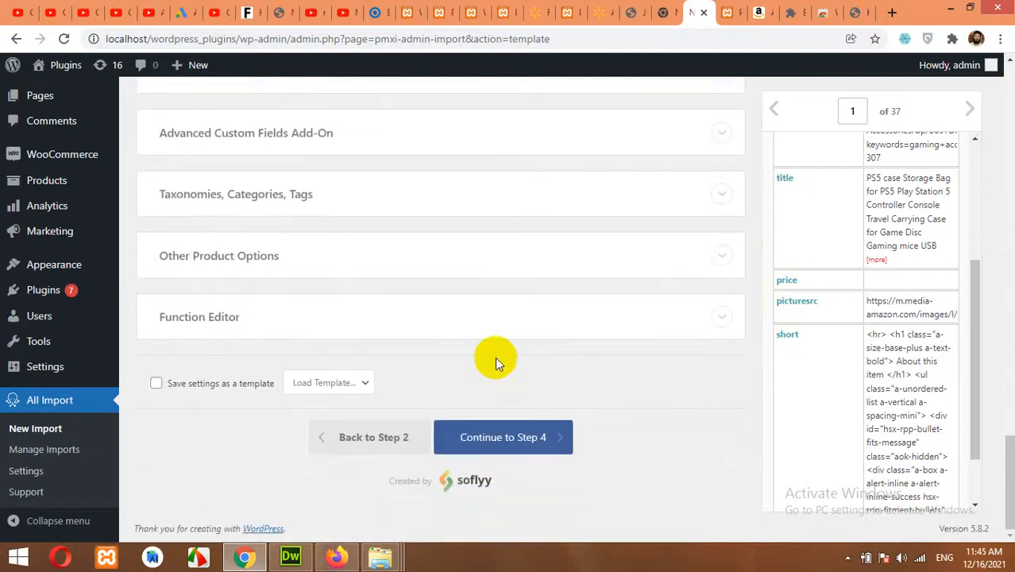
scroll(843, 360, down, 1)
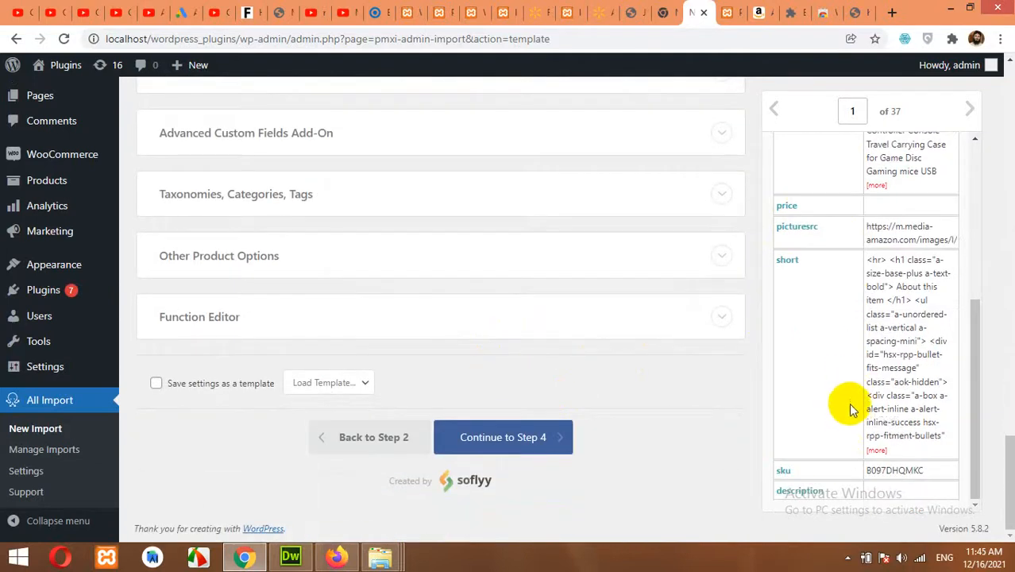
scroll(847, 404, up, 4)
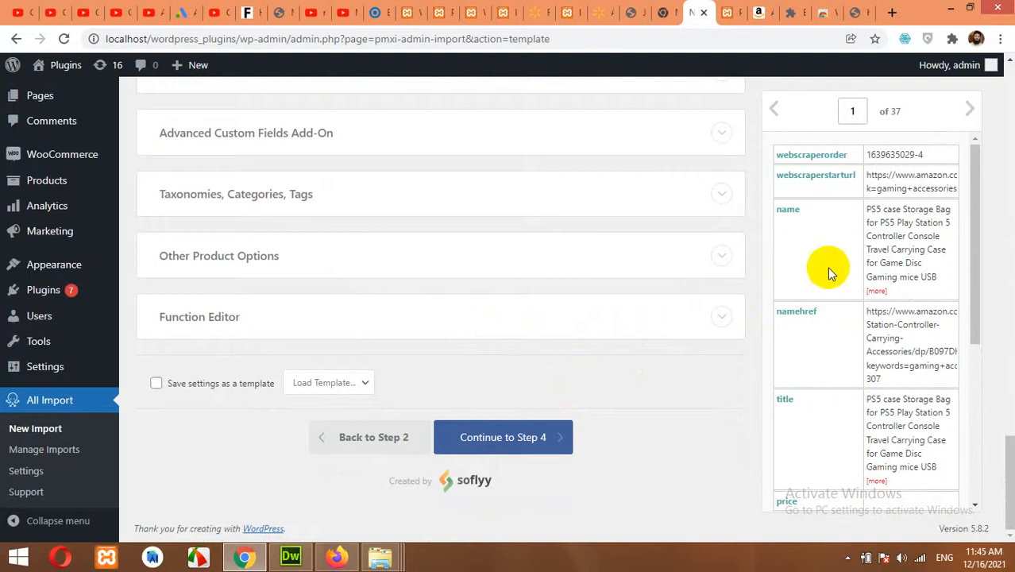
click(213, 199)
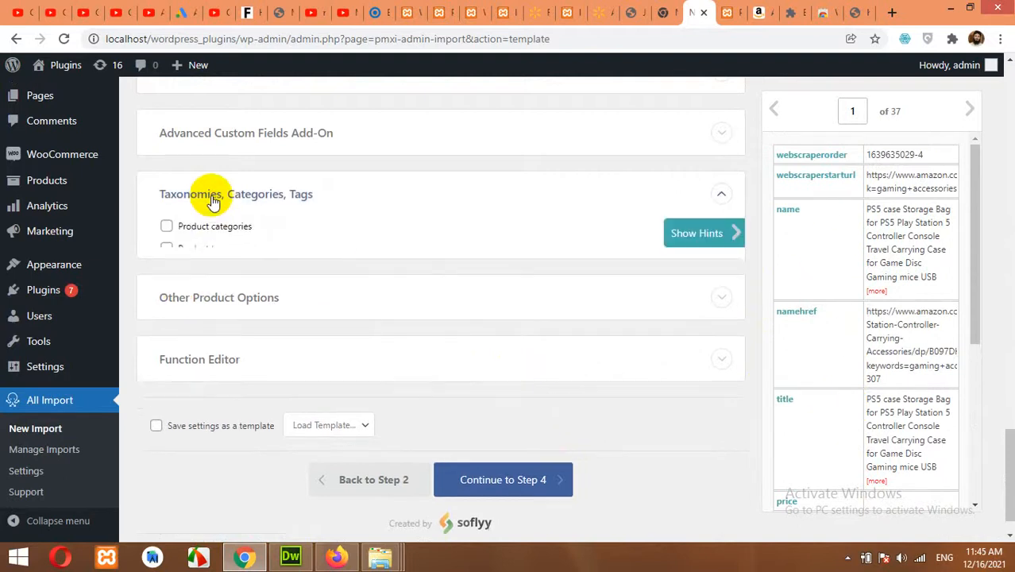
click(166, 228)
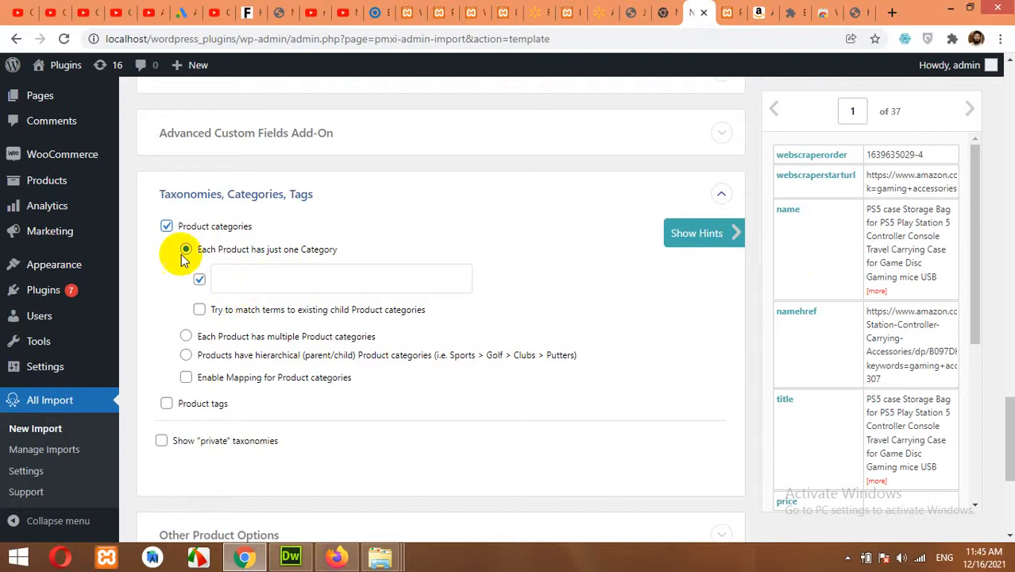
click(167, 227)
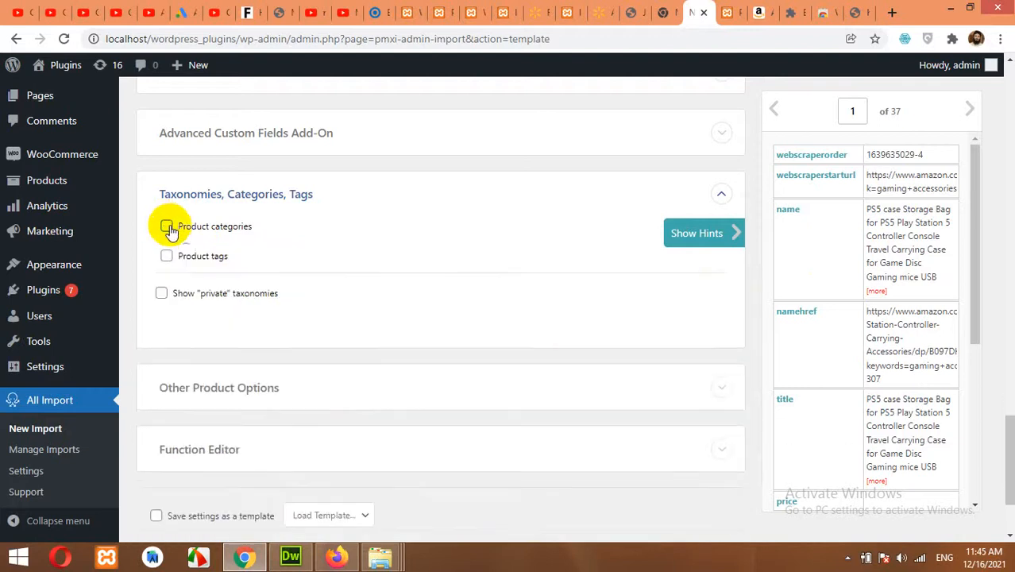
click(340, 191)
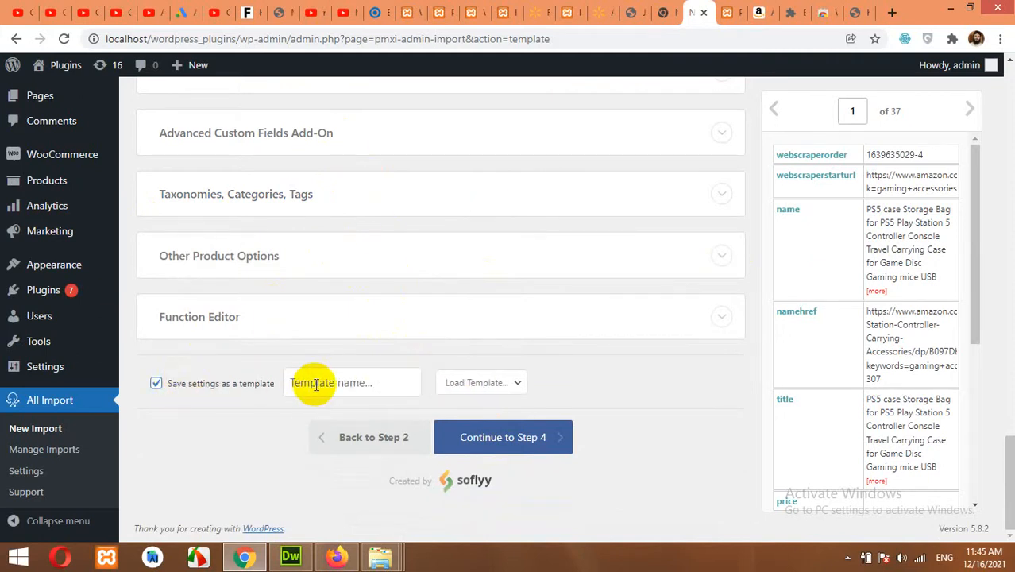
click(211, 385)
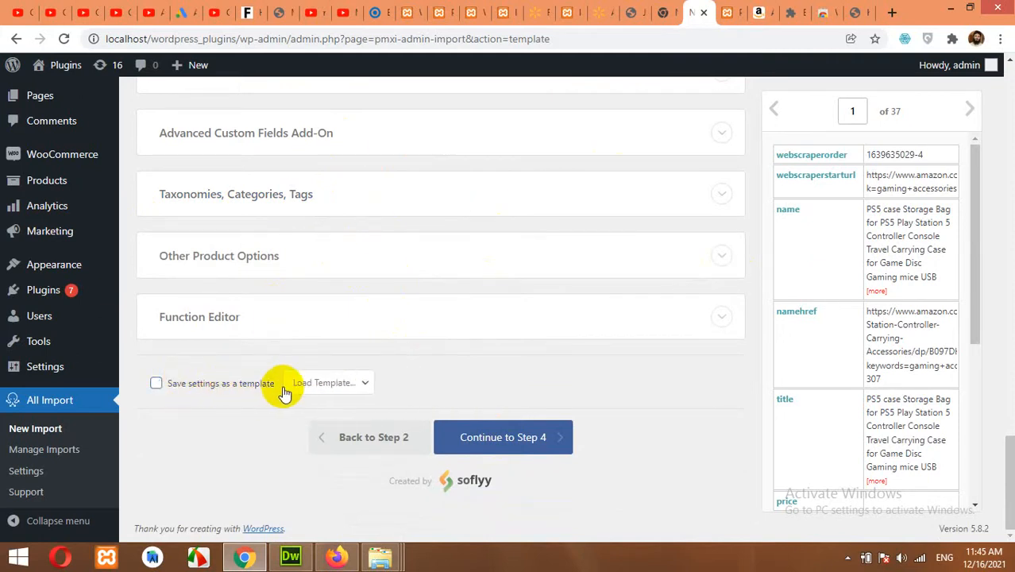
- Continue to the import settings and accept them with {title[1]} - {webscraperstarturl[1]} as the unique identifier, proceeding to the confirmation page
click(517, 446)
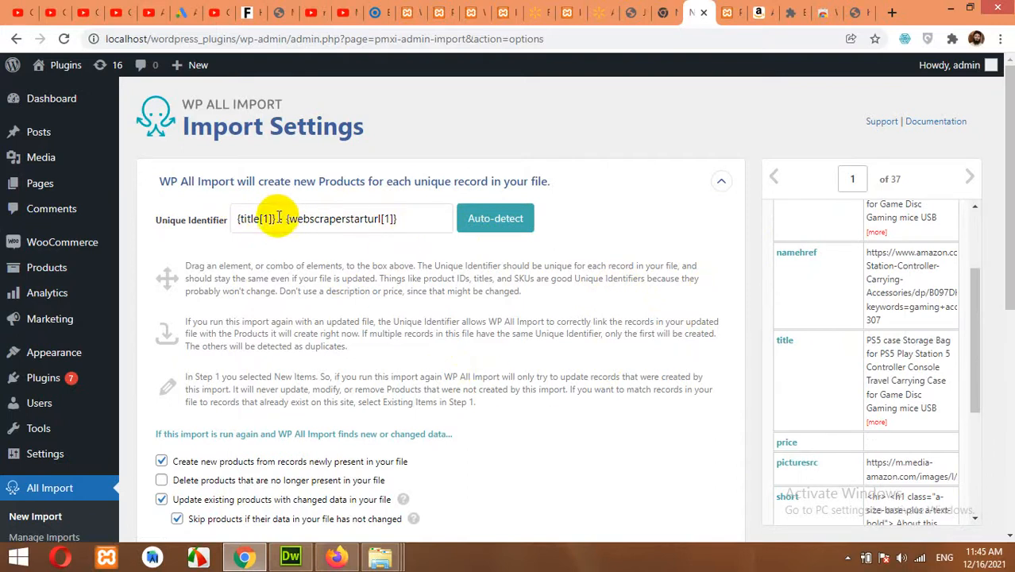
scroll(818, 298, up, 3)
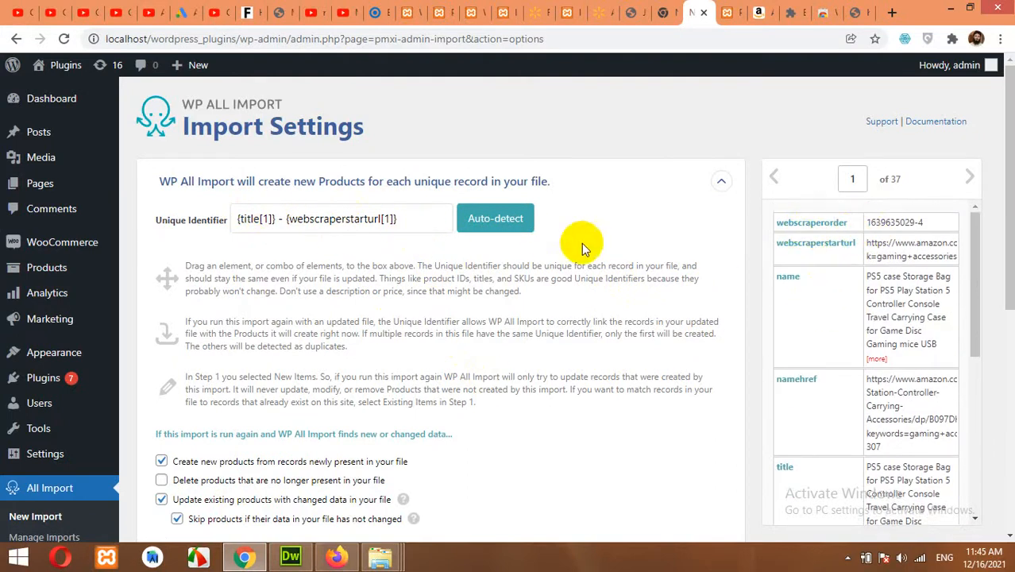
scroll(470, 329, down, 1)
scroll(470, 329, down, 5)
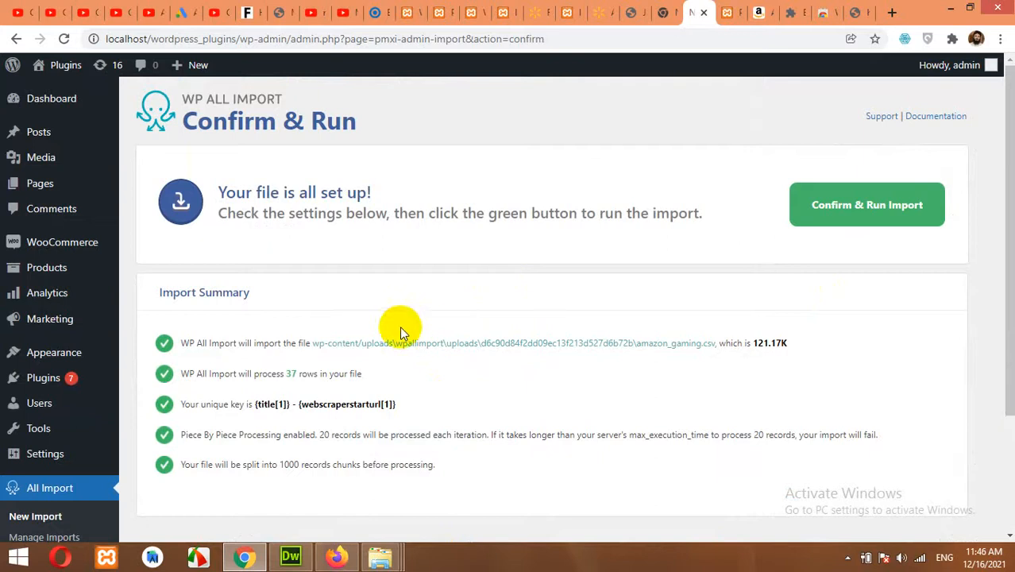
- Review the import summary for amazon_gaming.csv and run the import
scroll(441, 321, down, 2)
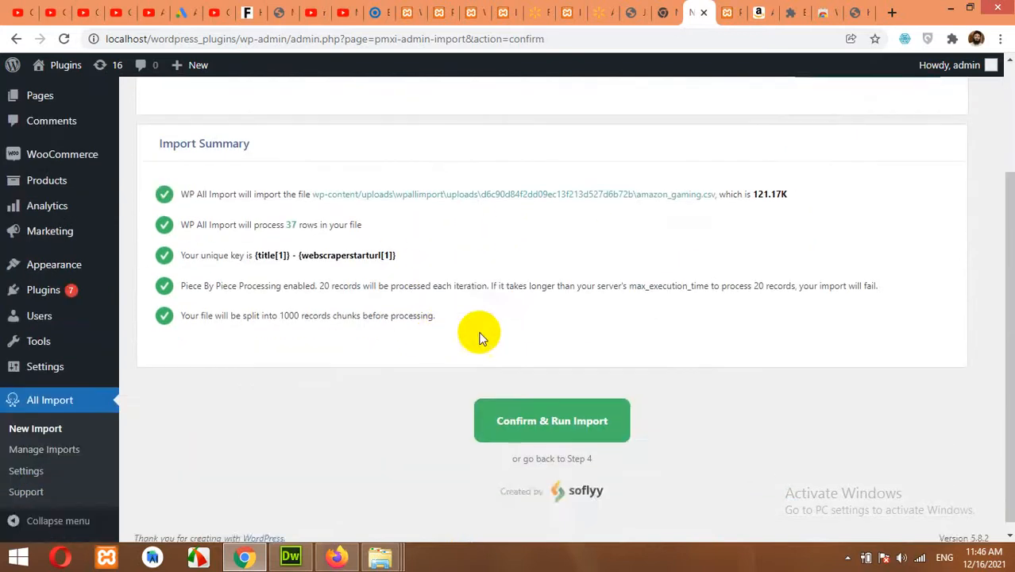
scroll(413, 334, up, 1)
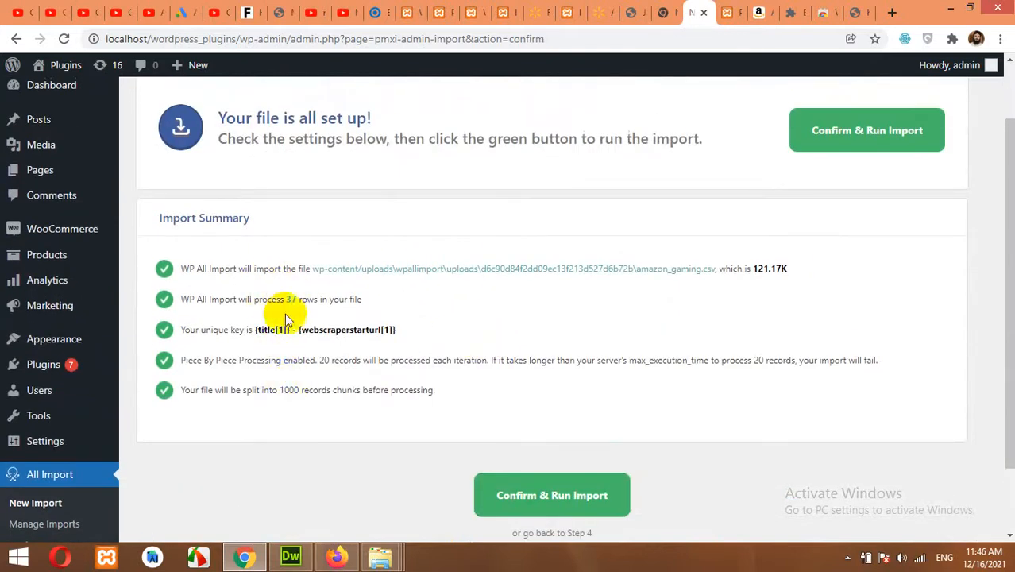
scroll(485, 413, up, 1)
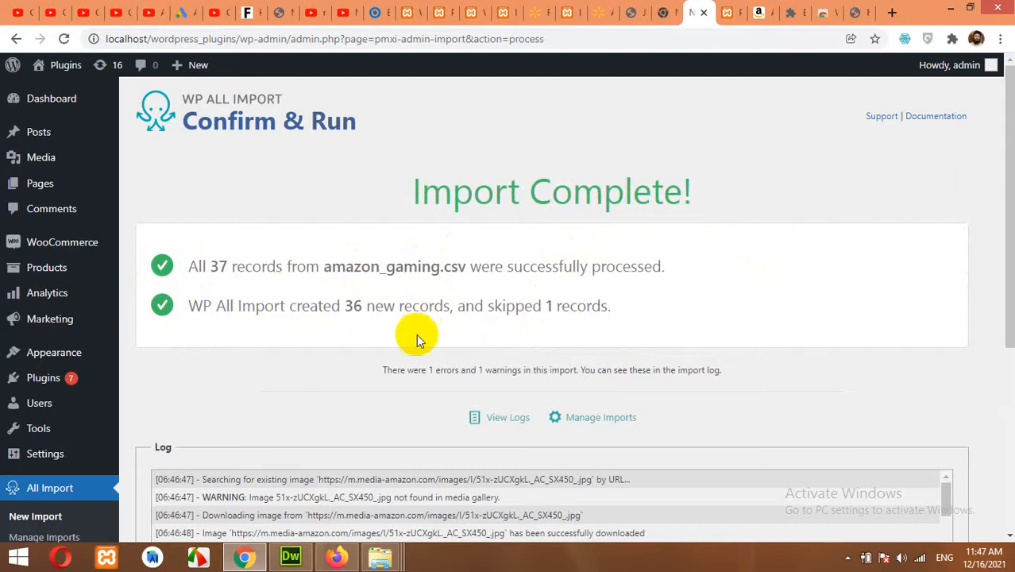
- Open the WooCommerce product list and look through the imported gaming products
click(47, 270)
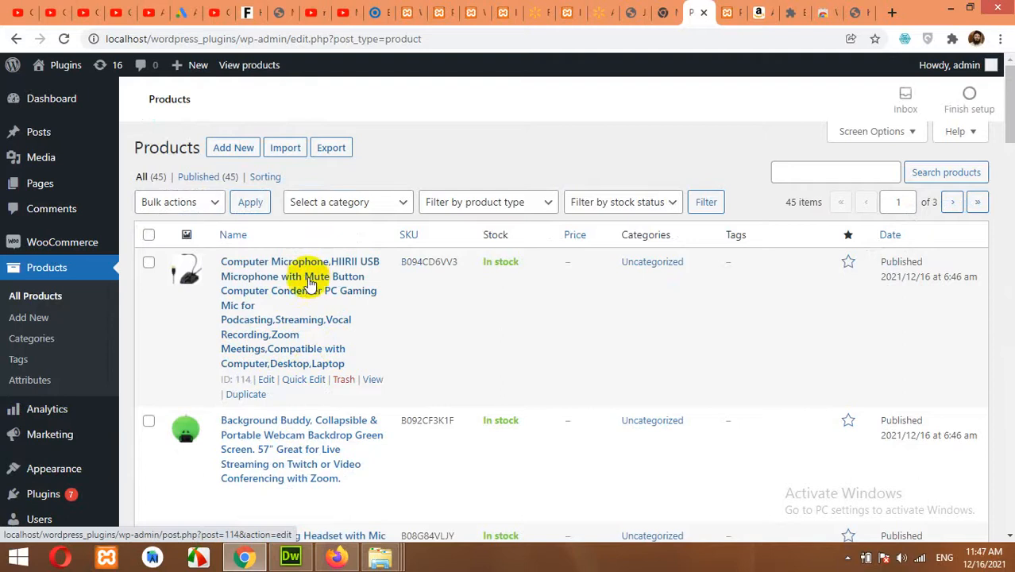
scroll(286, 317, down, 10)
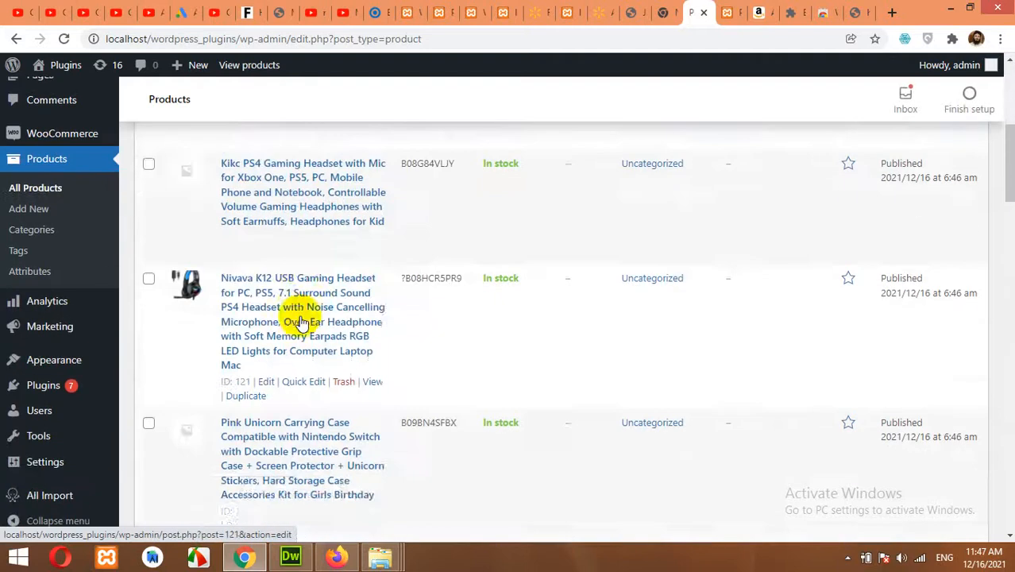
scroll(280, 343, up, 10)
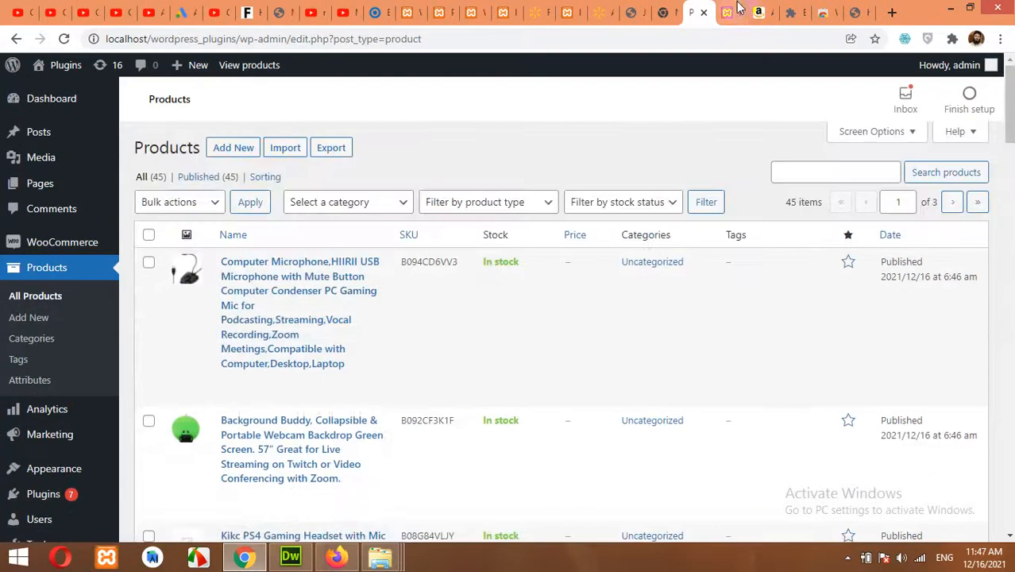
- Switch to the storefront, refresh the shop page and open page 2 of its product listing
click(736, 12)
click(65, 39)
scroll(609, 358, down, 15)
click(105, 417)
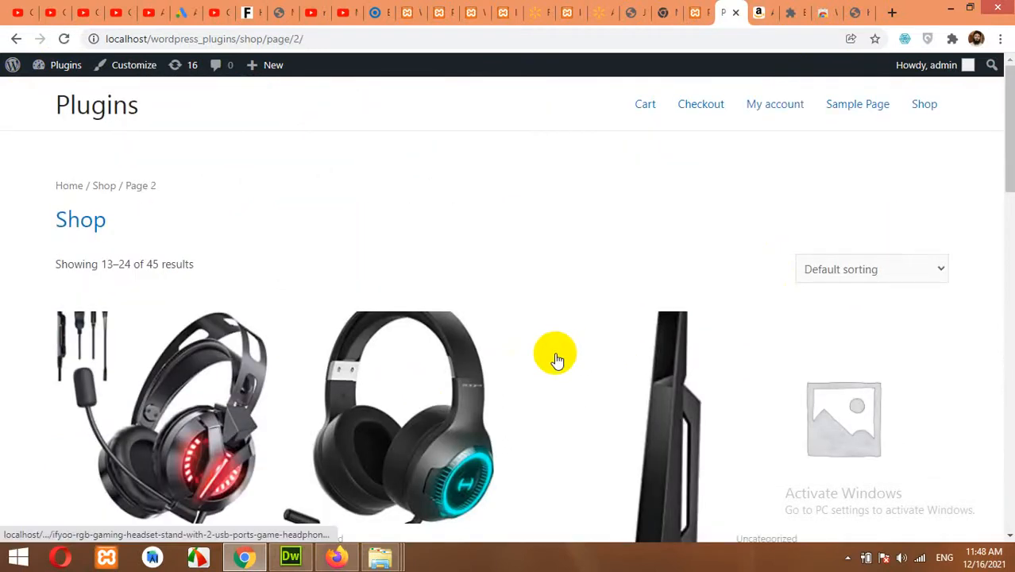
- Examine the images, titles and prices of the products on page 2 of the shop
scroll(533, 353, down, 5)
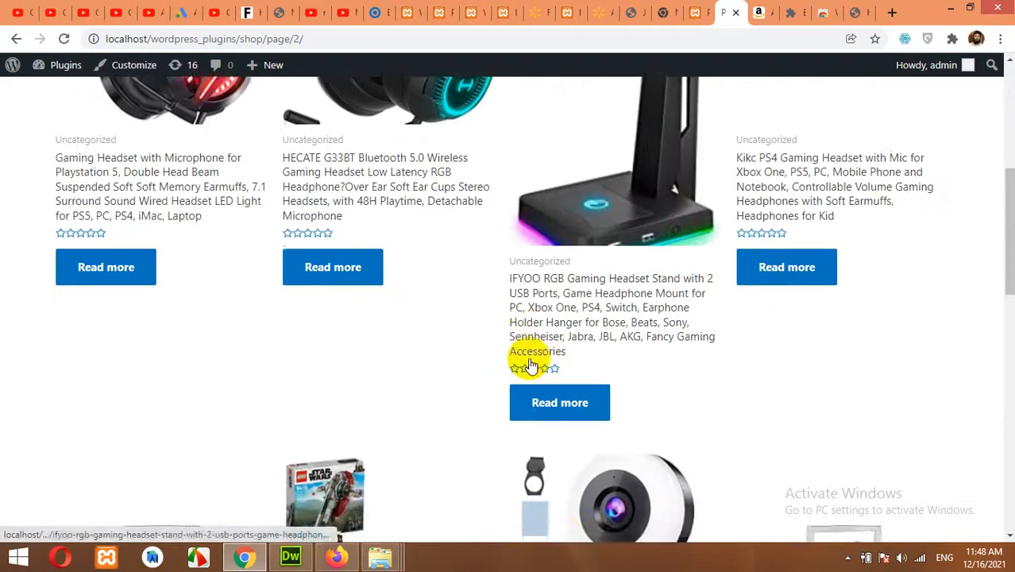
scroll(531, 365, down, 9)
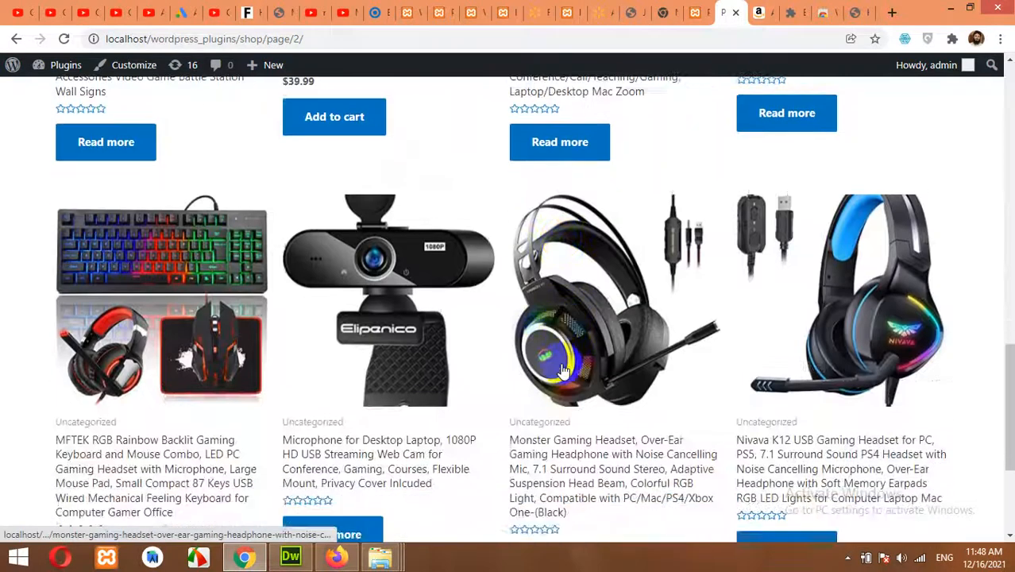
scroll(560, 371, down, 3)
scroll(628, 337, up, 5)
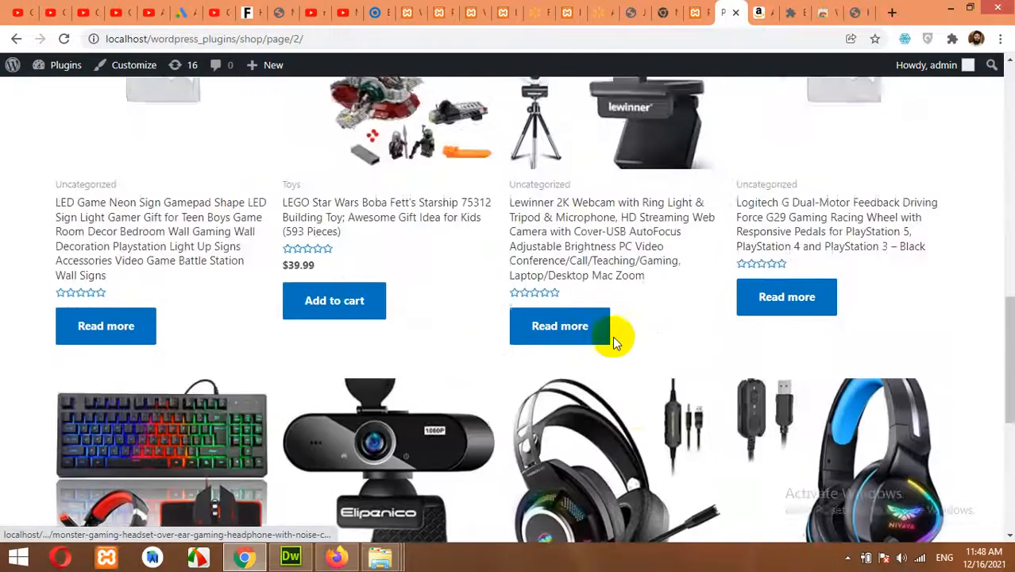
scroll(612, 336, down, 4)
scroll(419, 351, up, 4)
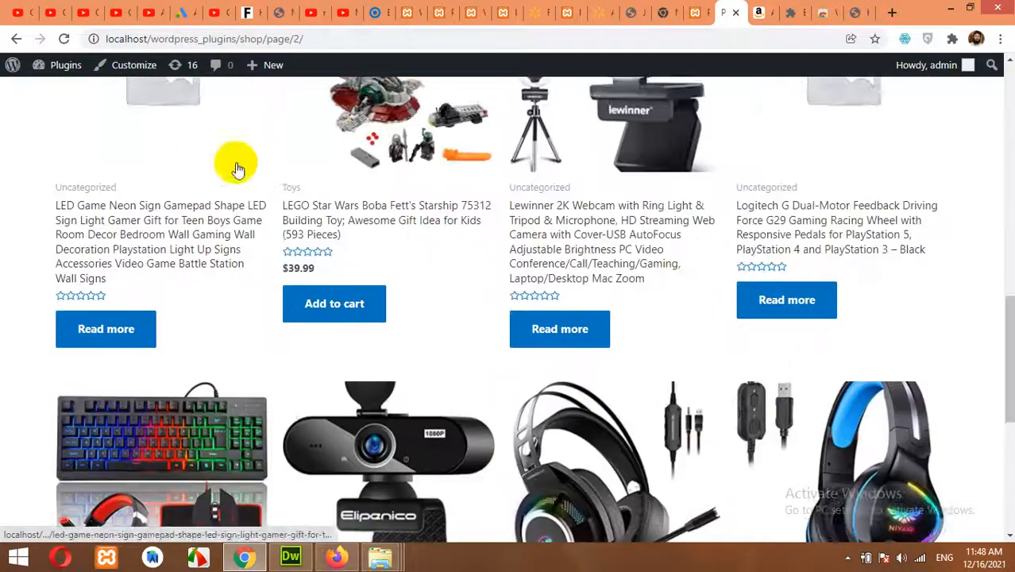
scroll(318, 246, down, 4)
scroll(199, 489, down, 1)
- Open page 3 of the shop and look through its products
click(208, 459)
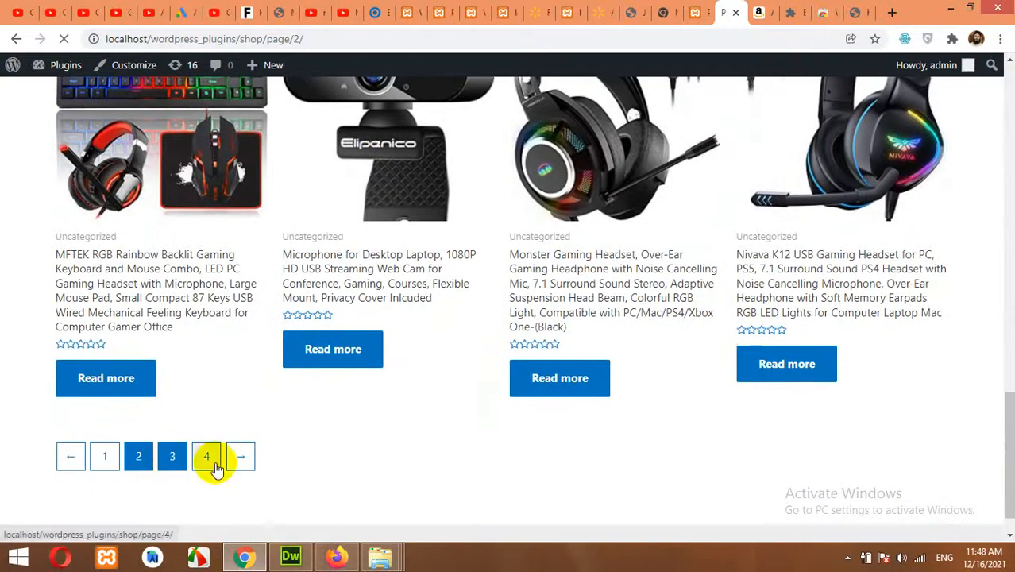
scroll(522, 381, down, 2)
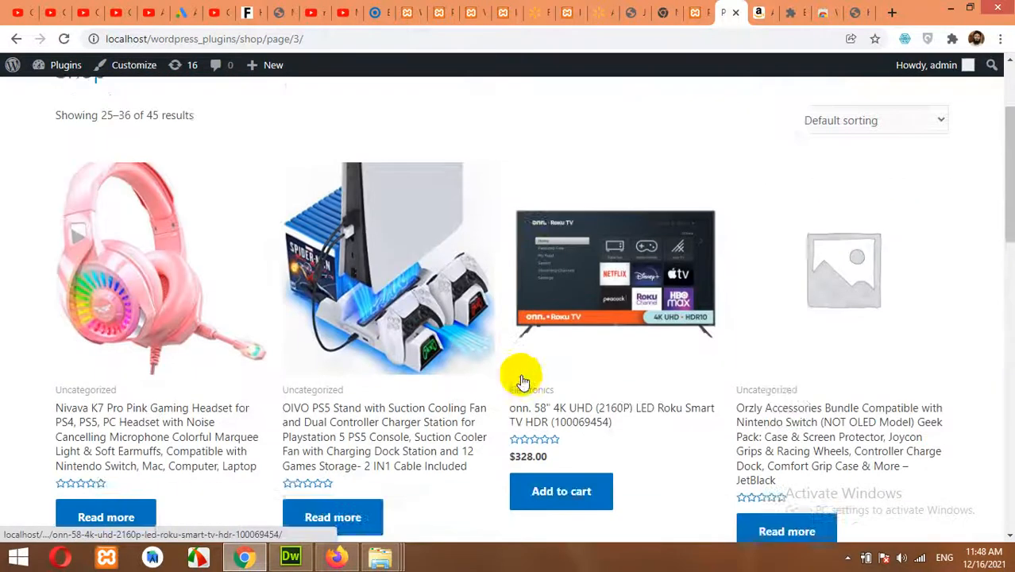
scroll(520, 379, down, 2)
scroll(516, 377, up, 3)
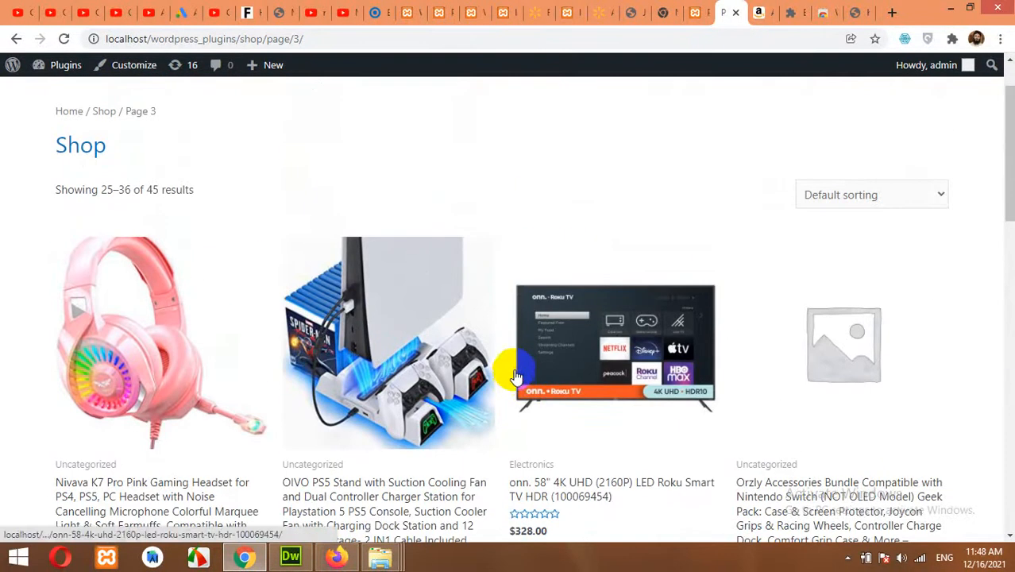